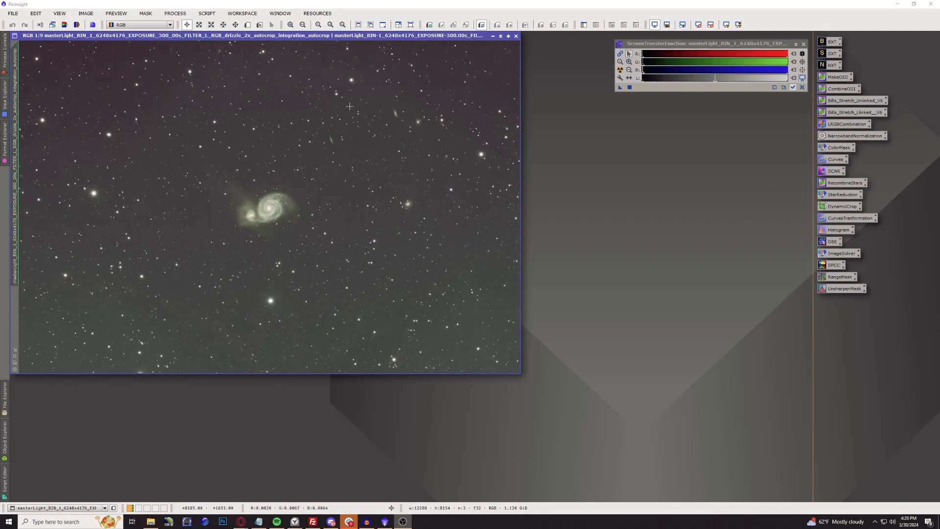
# Inspect the galaxy pair up close in the stacked image, then return to the full frame
pyautogui.scroll(4, 390, 113)
pyautogui.scroll(1, 401, 108)
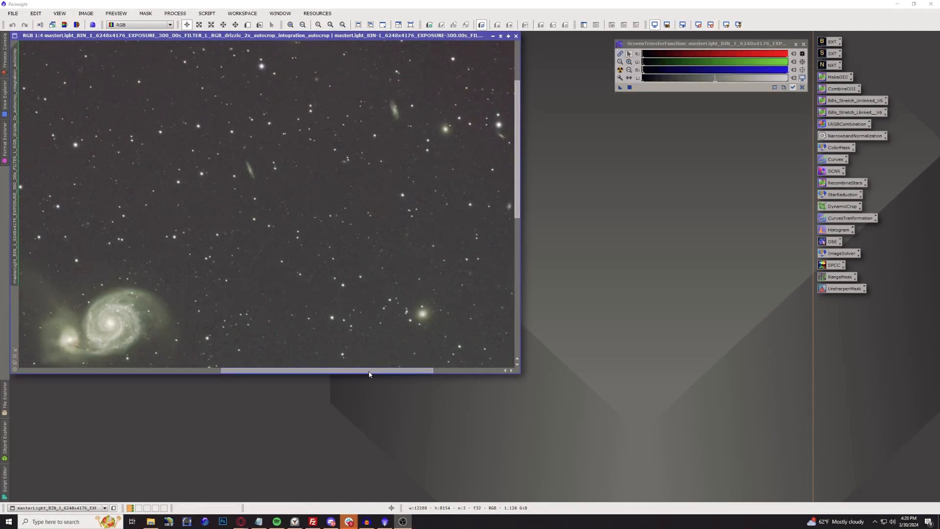
pyautogui.moveTo(367, 371); pyautogui.dragTo(265, 378)
pyautogui.moveTo(518, 166); pyautogui.dragTo(517, 233)
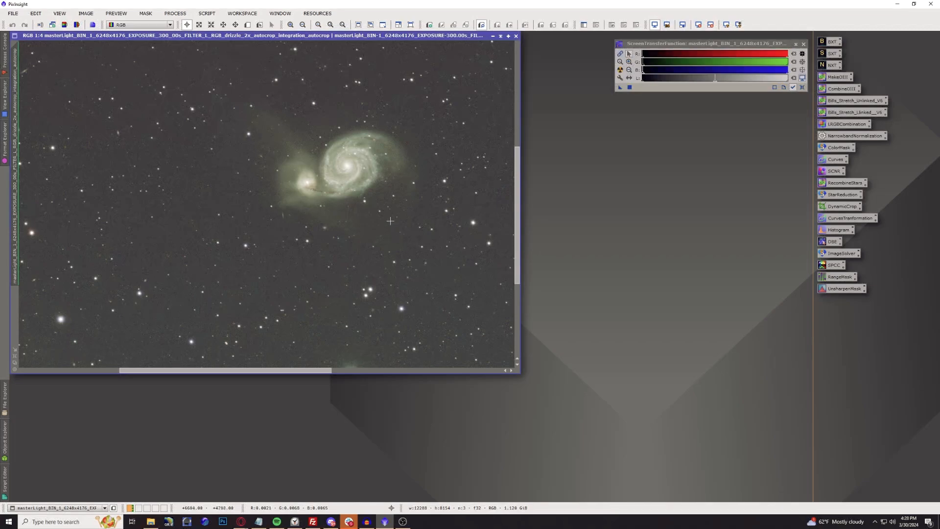
pyautogui.scroll(-5, 390, 221)
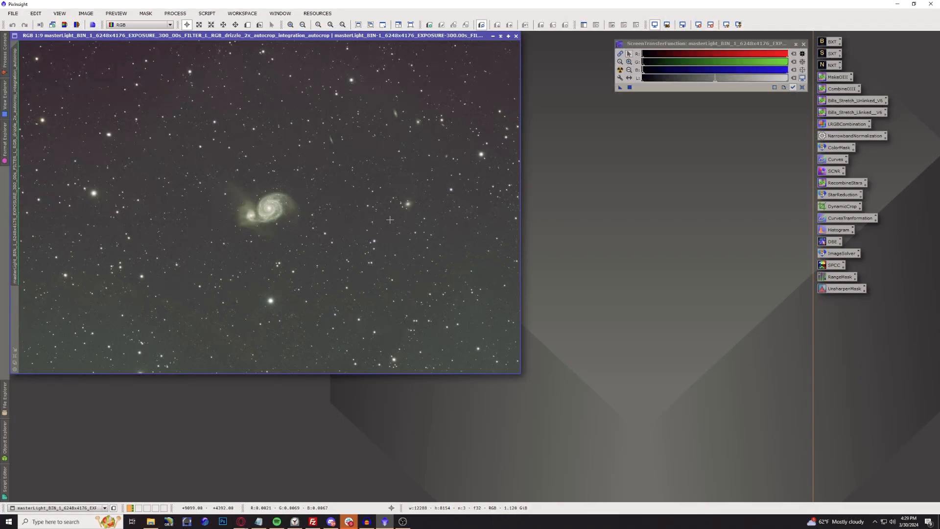
# Remove the stars with StarXTerminator, with Generate Star Image and Large Overlap on and Unscreen Stars off
pyautogui.doubleClick(832, 53)
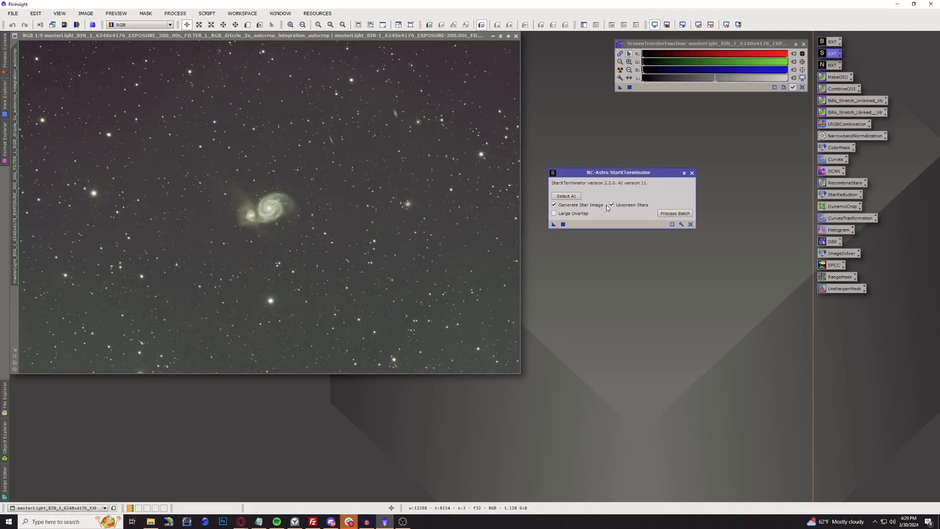
pyautogui.click(568, 216)
pyautogui.moveTo(553, 224); pyautogui.dragTo(338, 234)
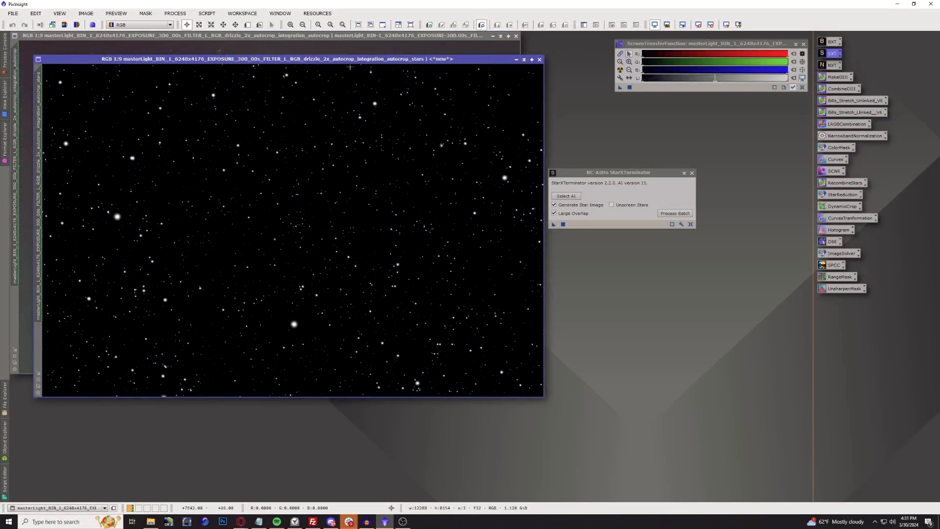
# Minimize the stars-only image and park it below the starless image
pyautogui.moveTo(352, 59); pyautogui.dragTo(698, 76)
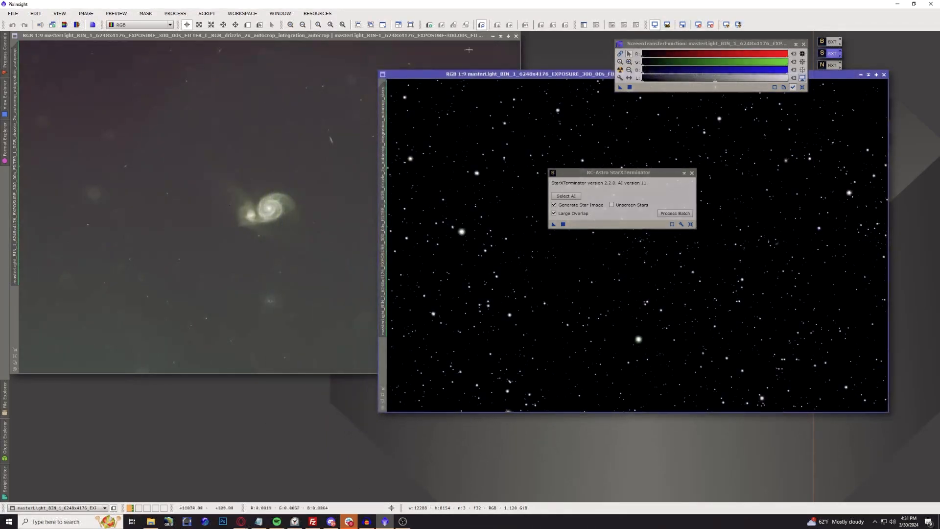
pyautogui.click(362, 39)
pyautogui.click(860, 75)
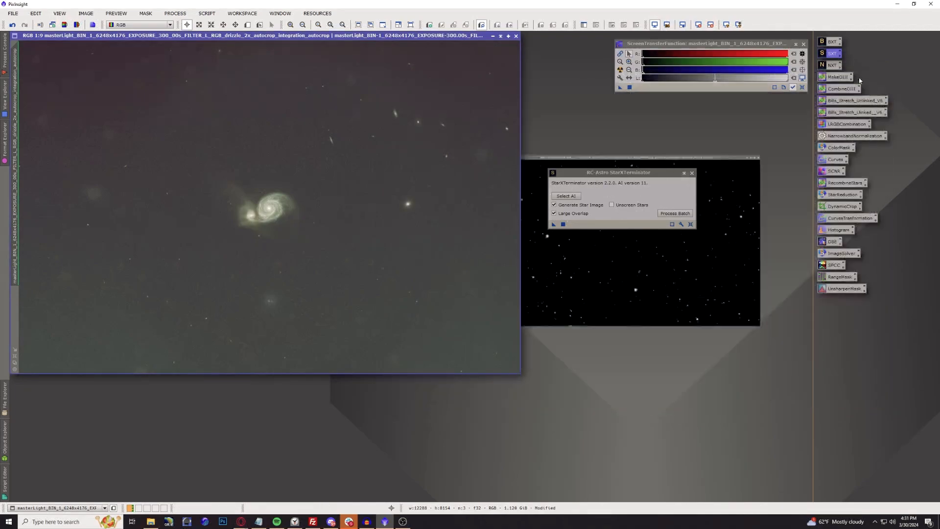
pyautogui.moveTo(703, 249); pyautogui.dragTo(226, 425)
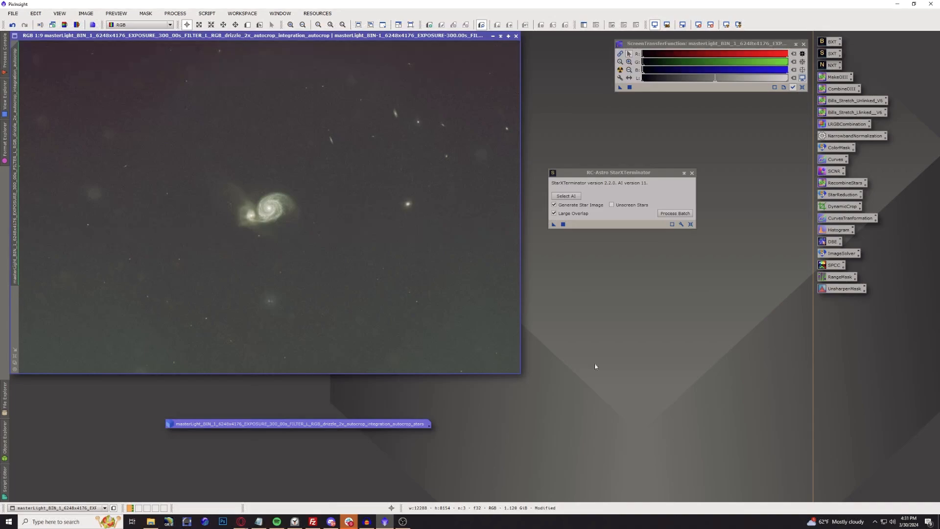
# Start DynamicBackgroundExtraction on the starless image with tolerance 2, shadows relaxation 6 and smoothing factor 0.6
pyautogui.doubleClick(832, 241)
pyautogui.moveTo(849, 81); pyautogui.dragTo(631, 107)
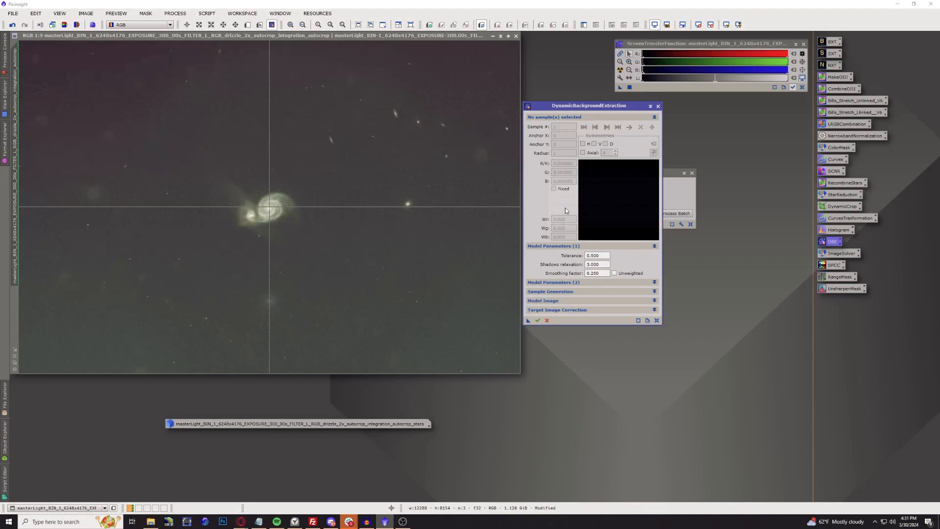
pyautogui.moveTo(605, 253); pyautogui.dragTo(576, 250)
pyautogui.write('2')
pyautogui.press('Return')
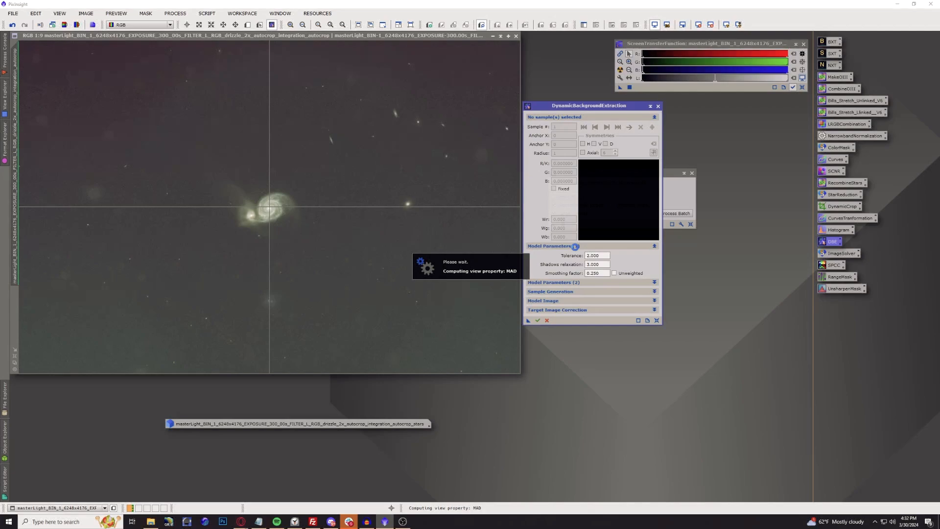
pyautogui.press('Tab')
pyautogui.write('6')
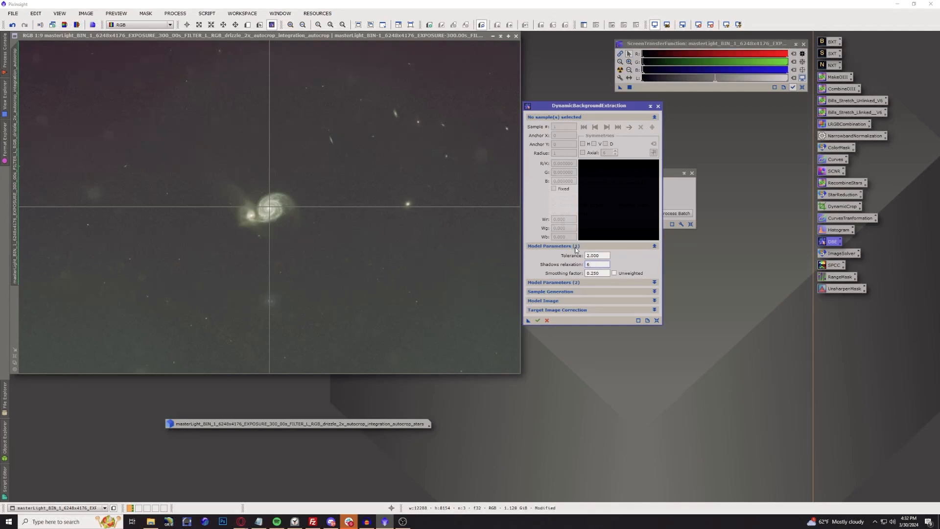
pyautogui.press('Tab')
pyautogui.write('0')
# Set the default sample radius to 98 and generate the background samples with 10 per row
pyautogui.click(655, 292)
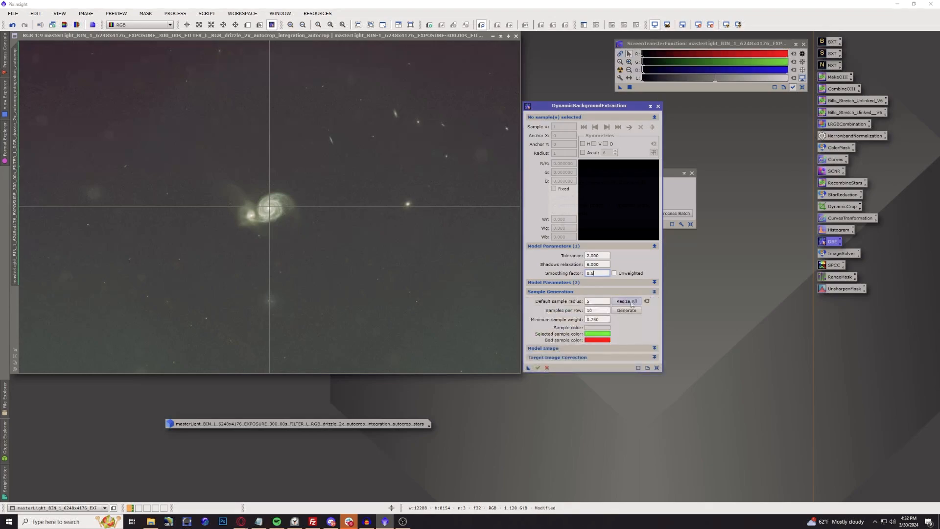
pyautogui.doubleClick(607, 300)
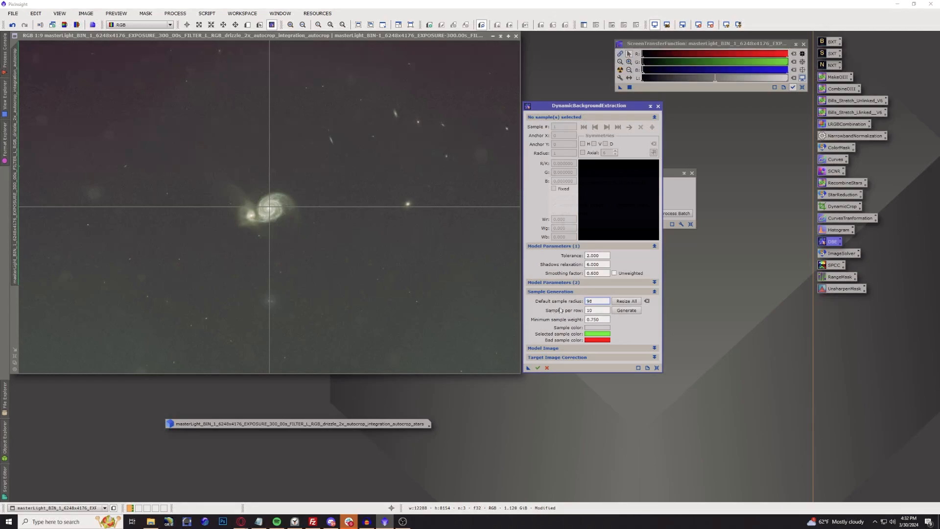
pyautogui.click(622, 311)
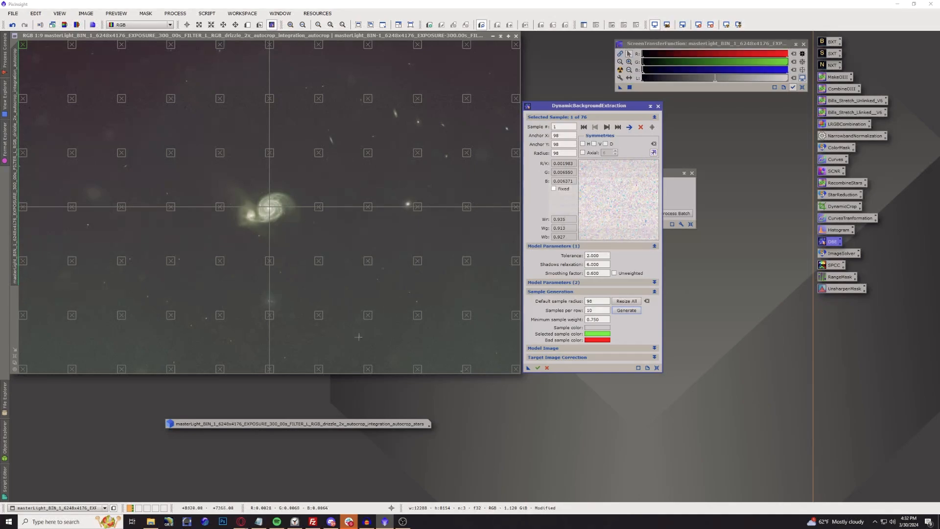
# Add ten extra background samples across the upper-right and upper-left areas of the image, away from the galaxies
pyautogui.click(508, 82)
pyautogui.click(460, 59)
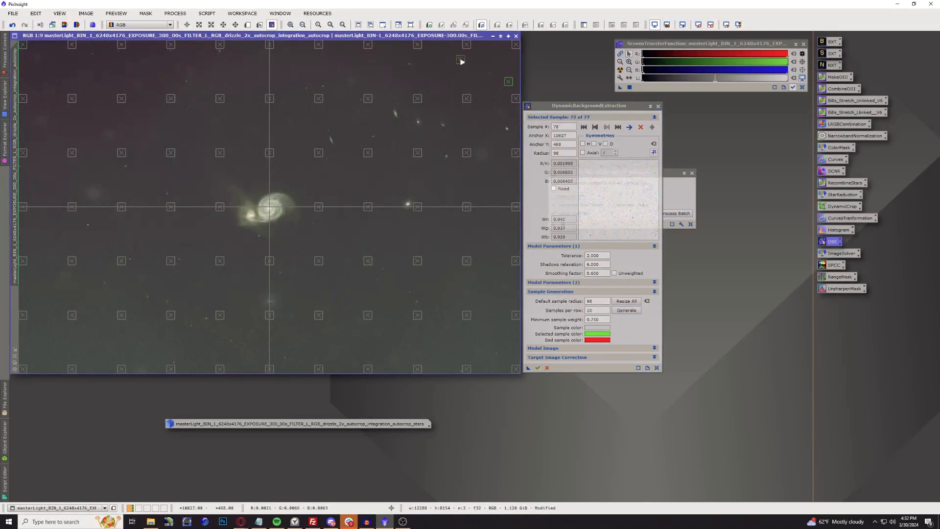
pyautogui.click(487, 117)
pyautogui.click(435, 71)
pyautogui.click(95, 91)
pyautogui.click(48, 152)
pyautogui.click(38, 69)
pyautogui.click(98, 56)
pyautogui.click(61, 87)
pyautogui.click(38, 181)
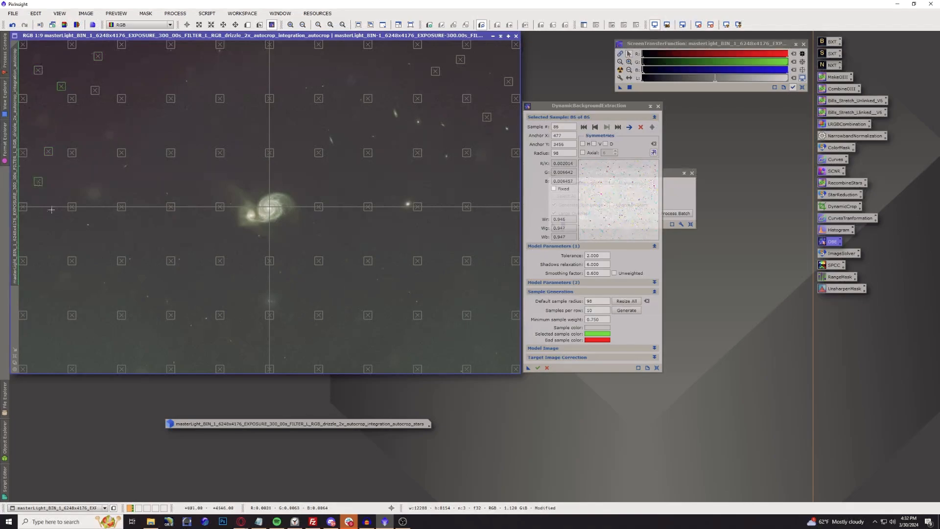
# Add nine extra background samples across the lower-left and lower-right areas of the image
pyautogui.click(38, 302)
pyautogui.click(51, 345)
pyautogui.click(89, 357)
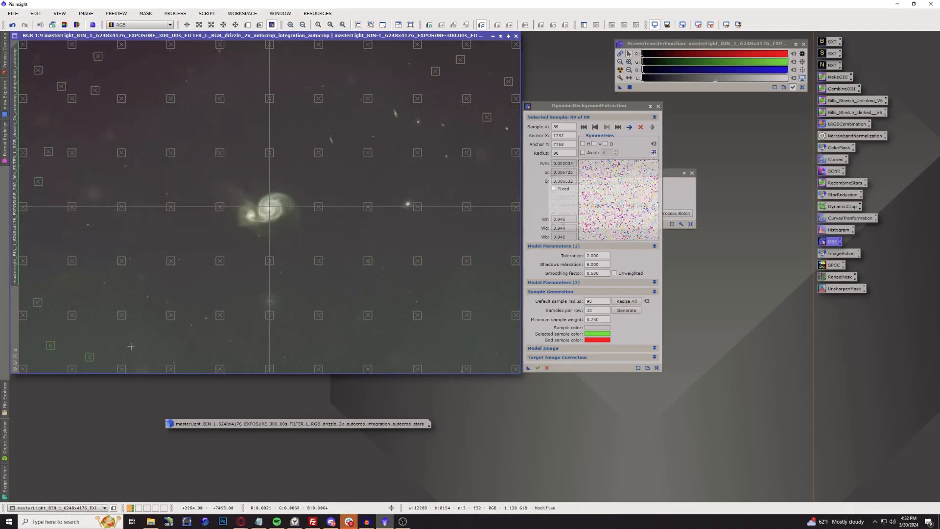
pyautogui.click(137, 343)
pyautogui.click(94, 311)
pyautogui.click(448, 353)
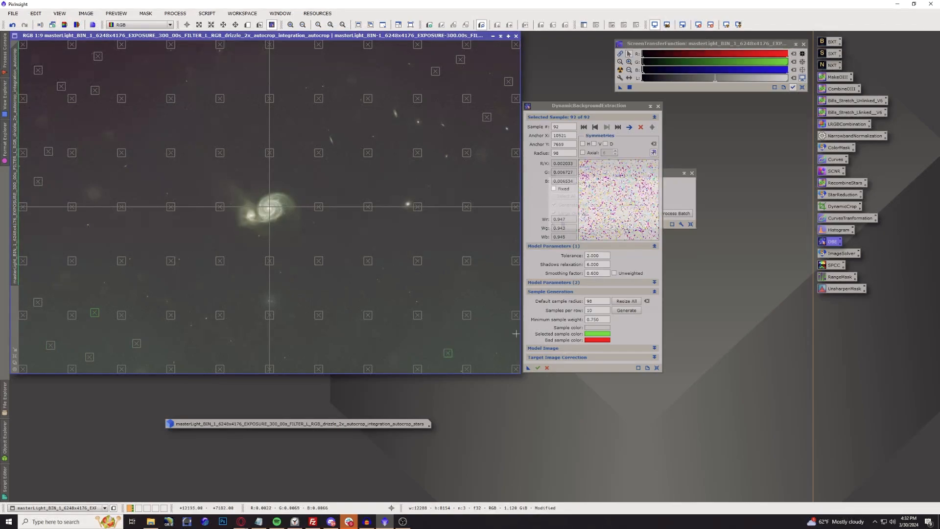
pyautogui.click(494, 333)
pyautogui.click(491, 282)
pyautogui.click(444, 291)
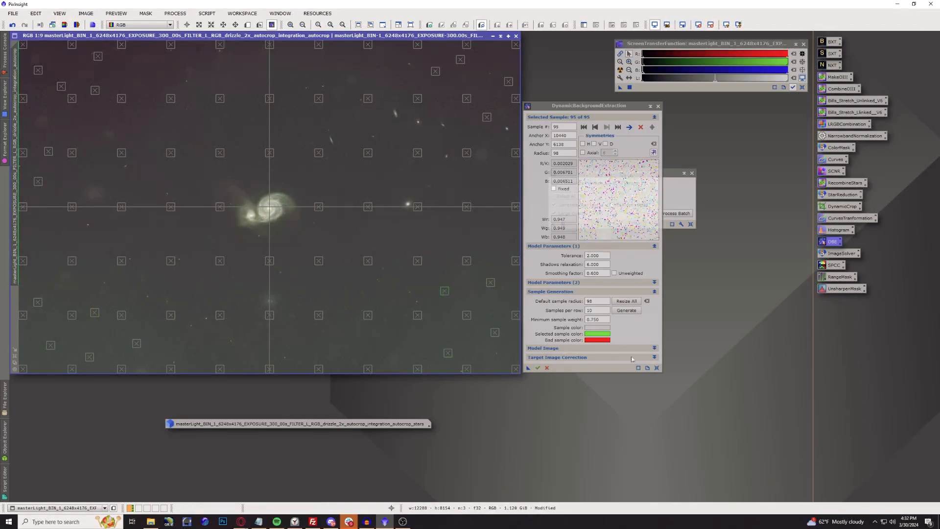
# Run the background extraction with Subtraction correction and Normalize, Discard background model and Replace target image enabled
pyautogui.click(654, 357)
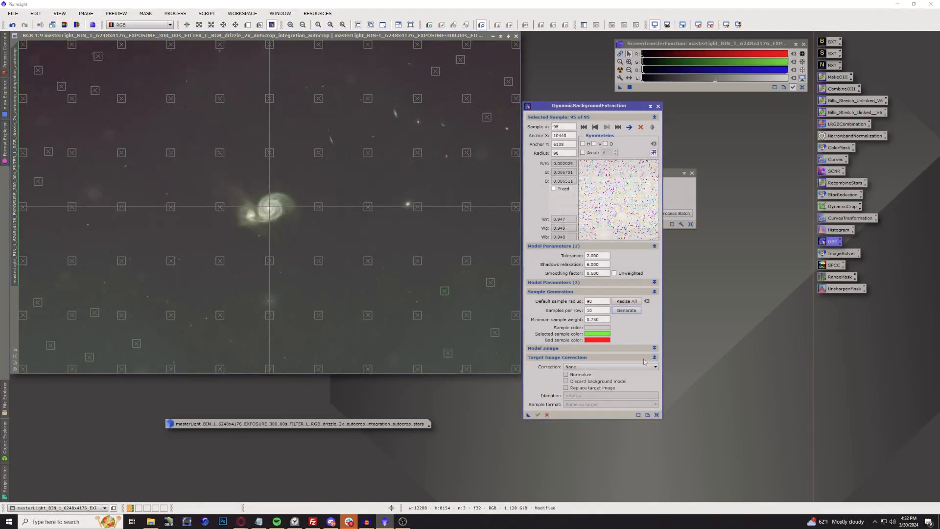
pyautogui.click(607, 368)
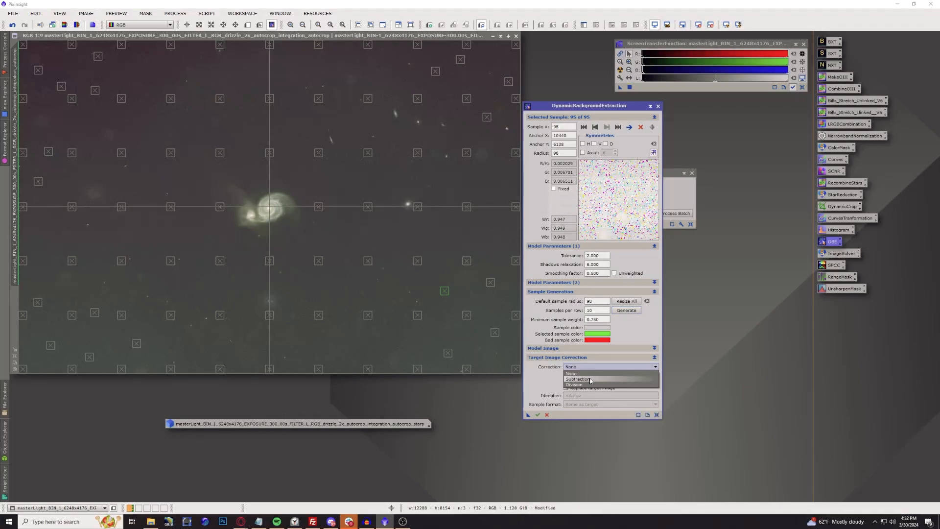
pyautogui.click(590, 381)
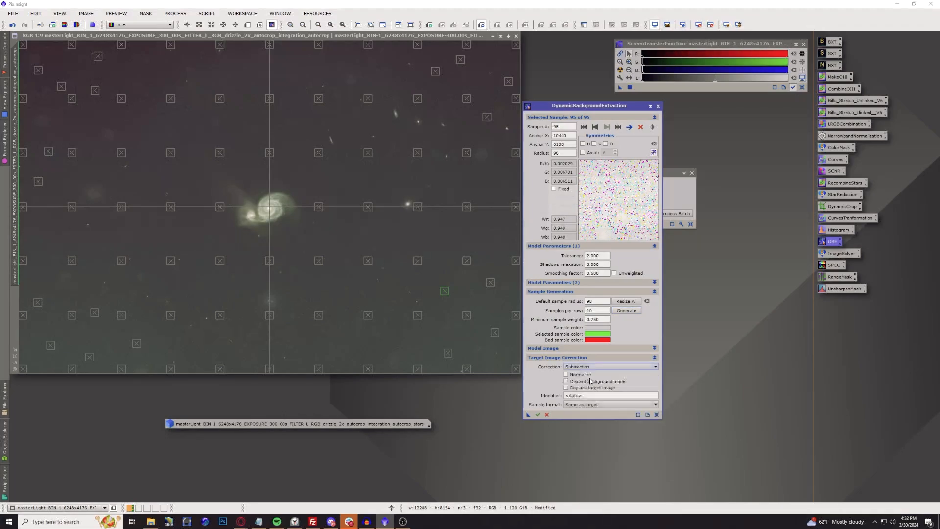
pyautogui.click(566, 374)
pyautogui.click(566, 381)
pyautogui.click(566, 389)
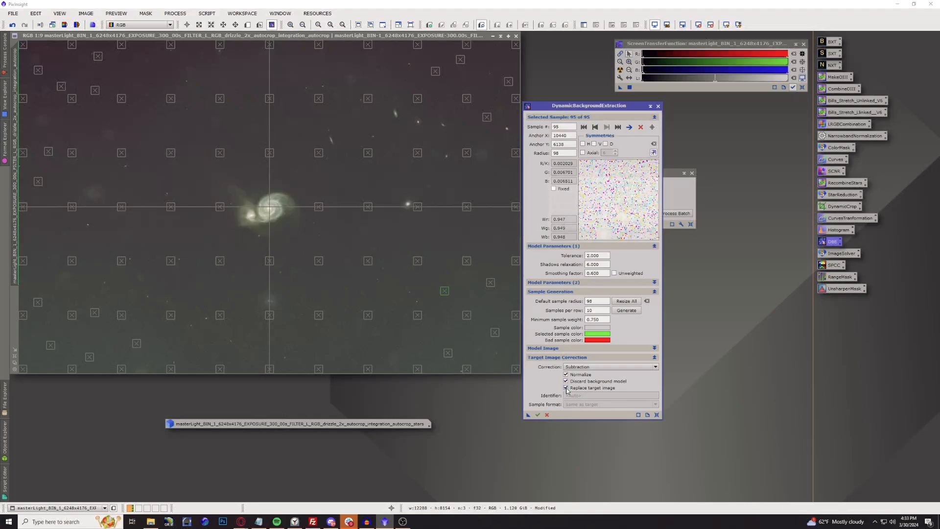
pyautogui.click(538, 416)
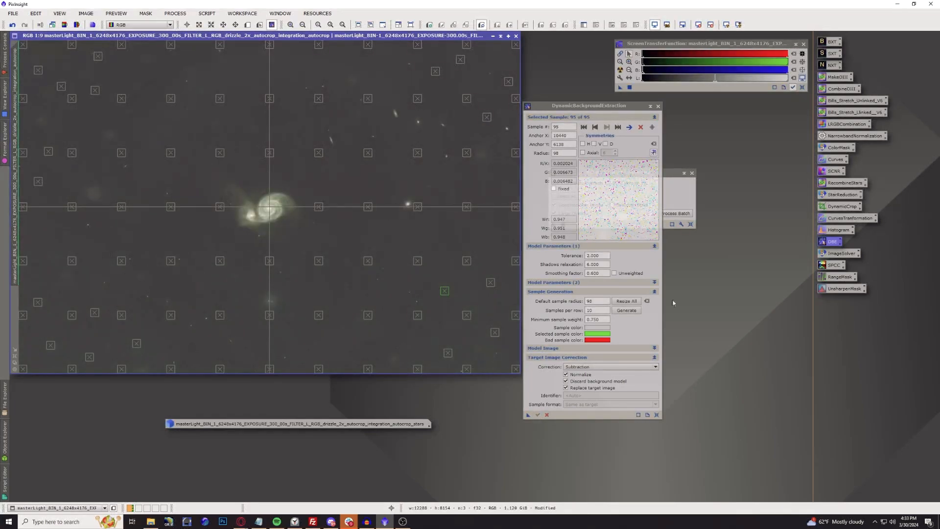
# Close the DynamicBackgroundExtraction and StarXTerminator windows
pyautogui.click(658, 107)
pyautogui.click(445, 272)
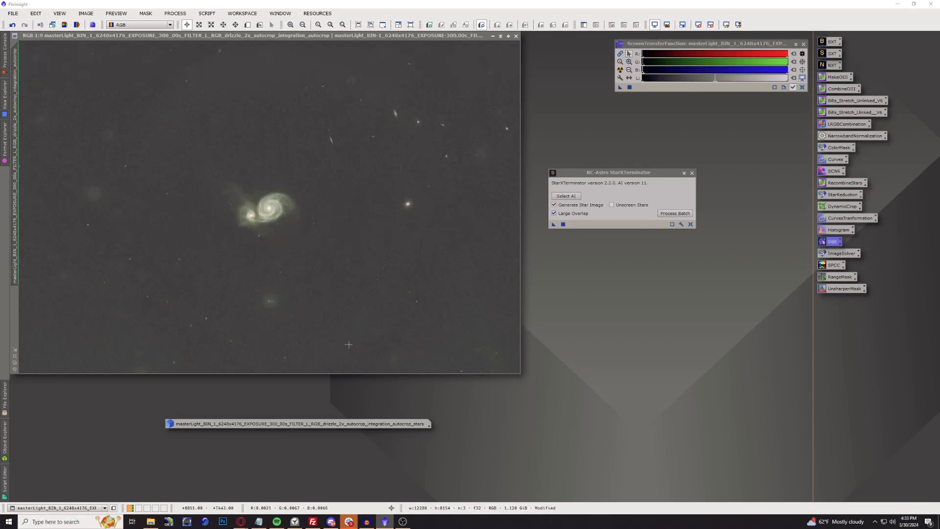
pyautogui.click(692, 173)
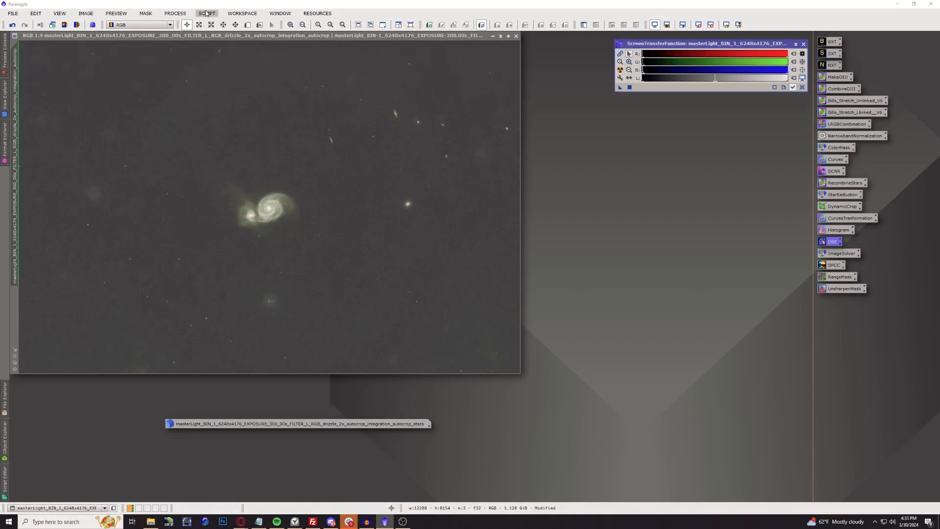
# Add the stars back with a PixelMath expression summing the starless and stars images, applied to the starless image
pyautogui.click(189, 12)
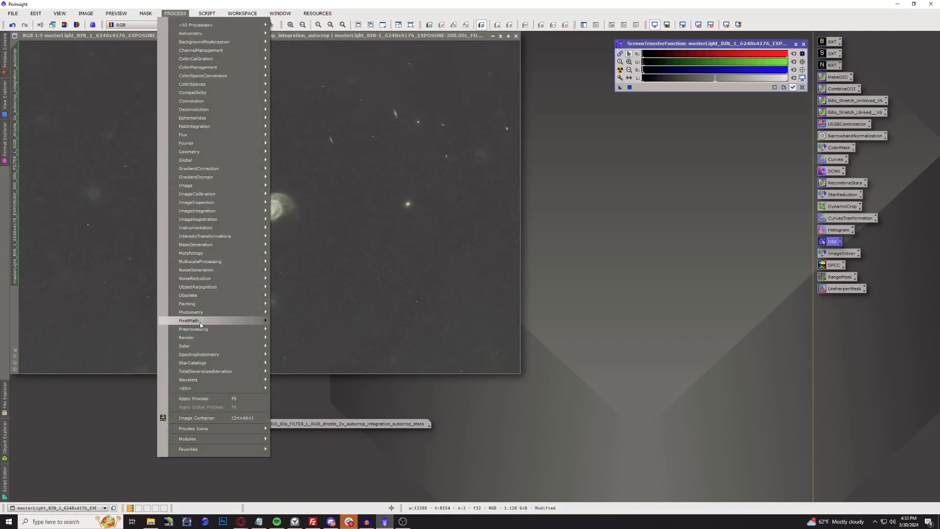
pyautogui.moveTo(200, 321)
pyautogui.click(305, 321)
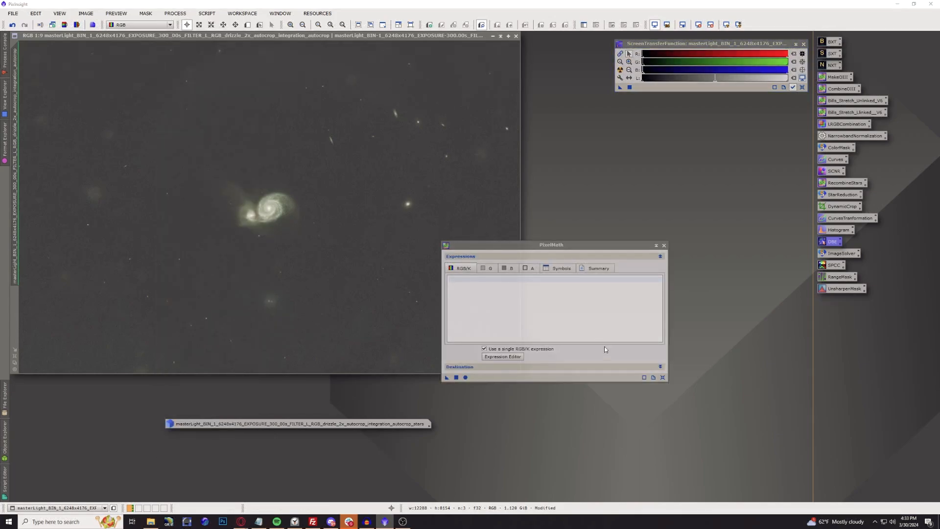
pyautogui.moveTo(549, 249); pyautogui.dragTo(543, 152)
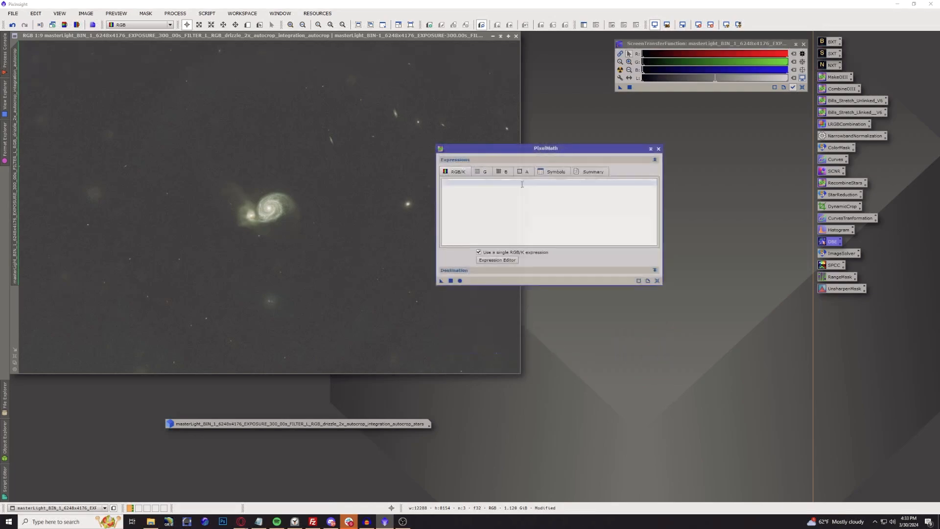
pyautogui.click(487, 261)
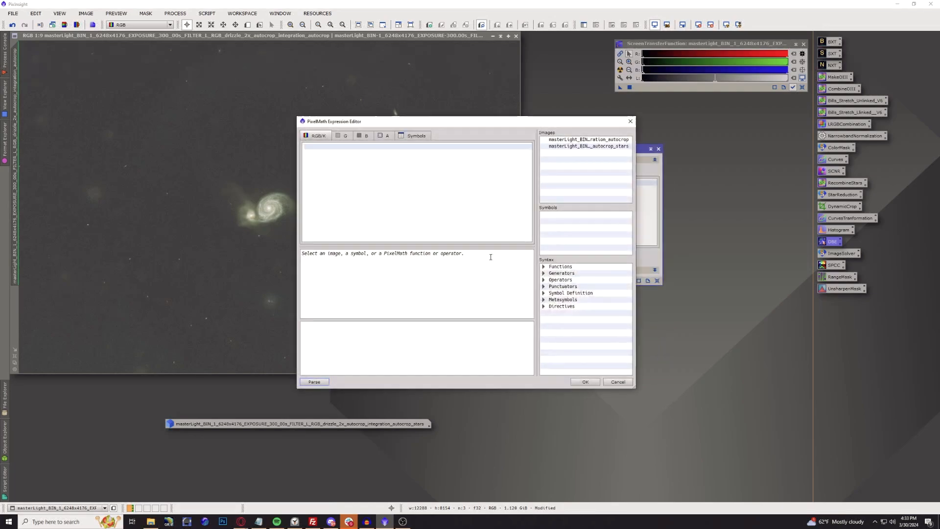
pyautogui.doubleClick(576, 140)
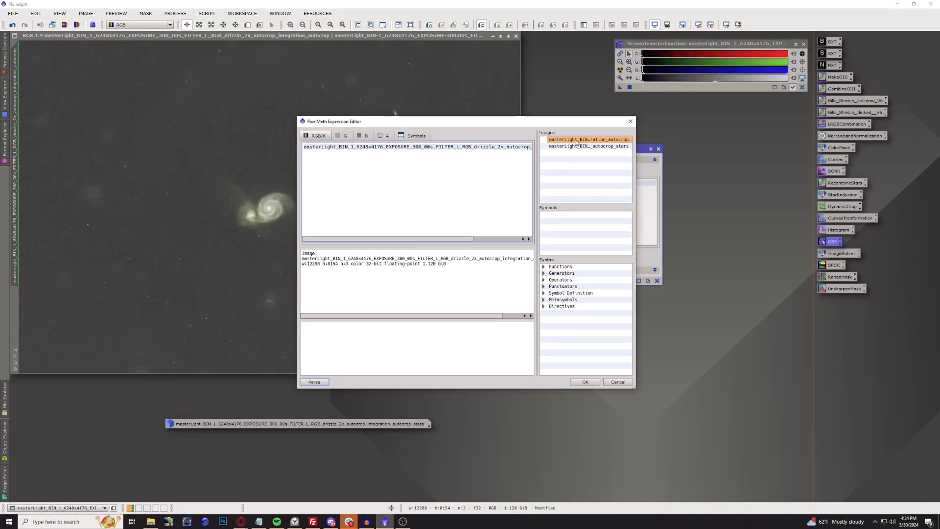
pyautogui.write('+')
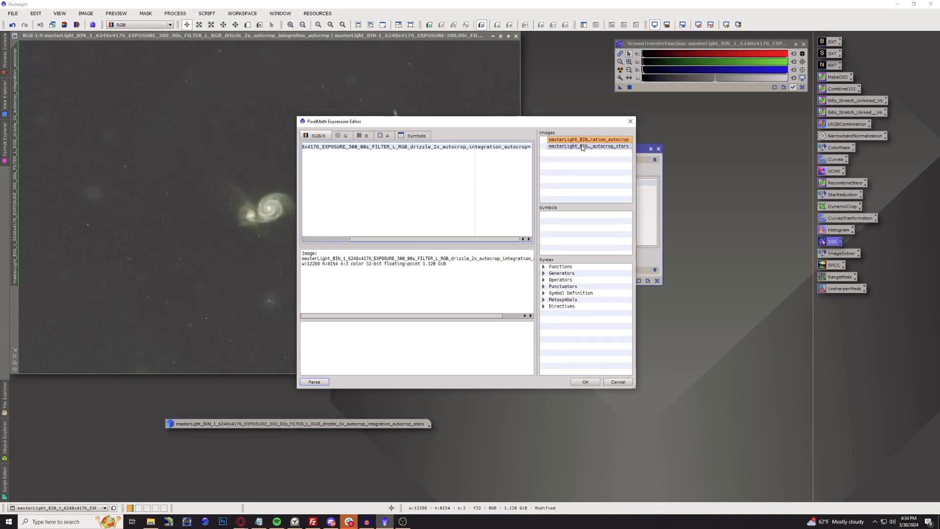
pyautogui.doubleClick(582, 146)
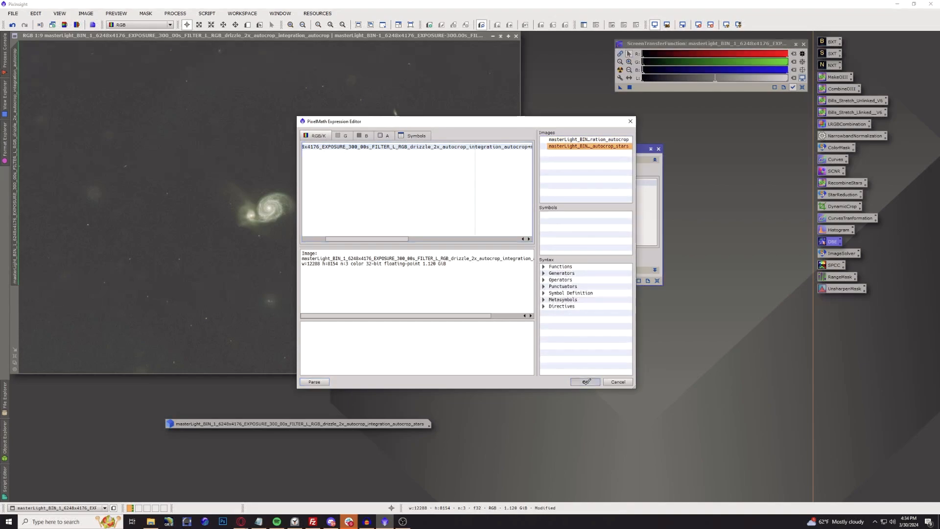
pyautogui.click(587, 382)
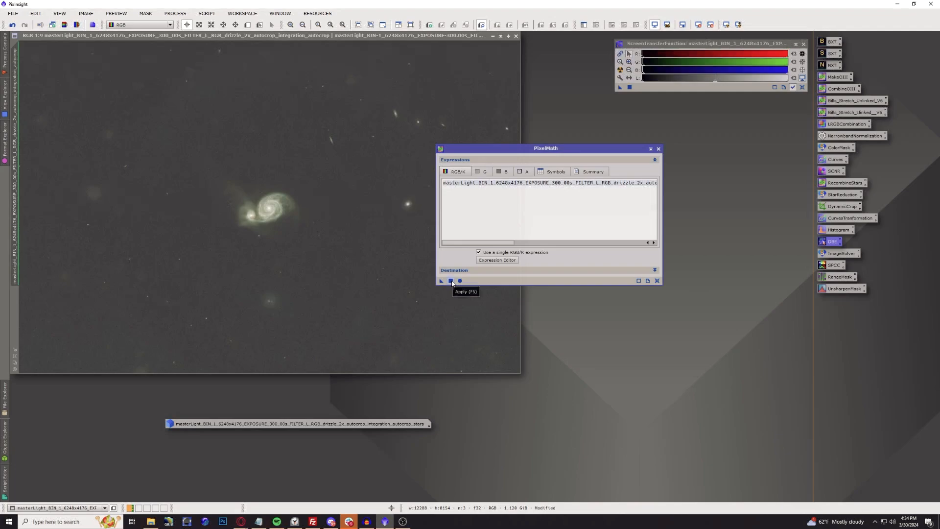
pyautogui.click(450, 281)
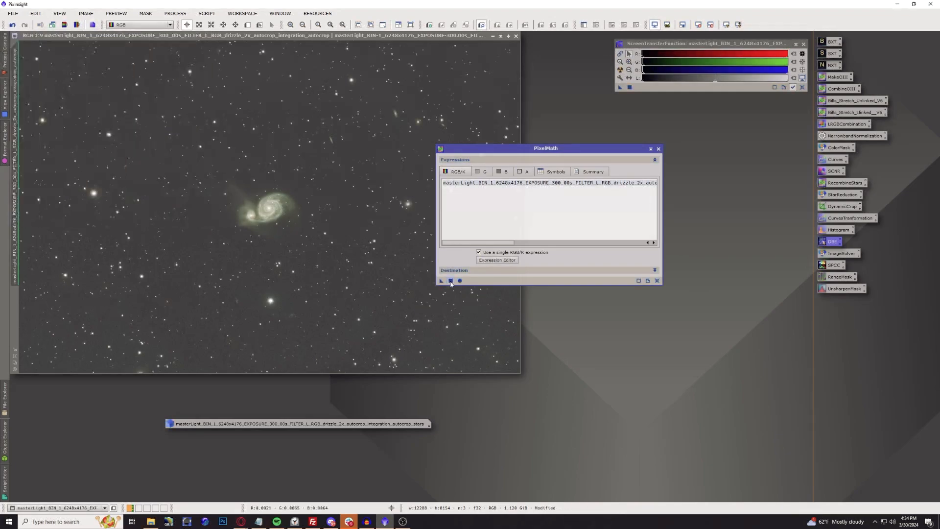
# Restore the minimized stars image, close it, and close the PixelMath window
pyautogui.doubleClick(421, 423)
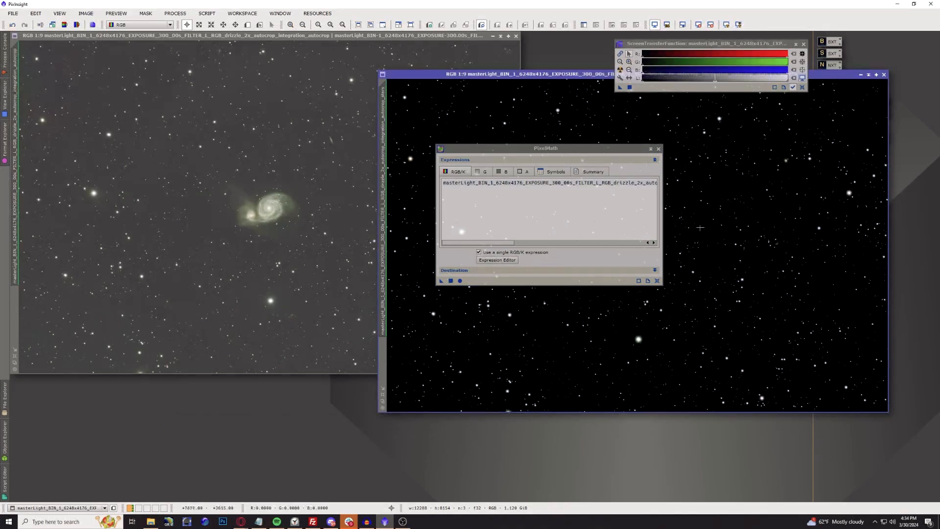
pyautogui.moveTo(558, 77); pyautogui.dragTo(319, 107)
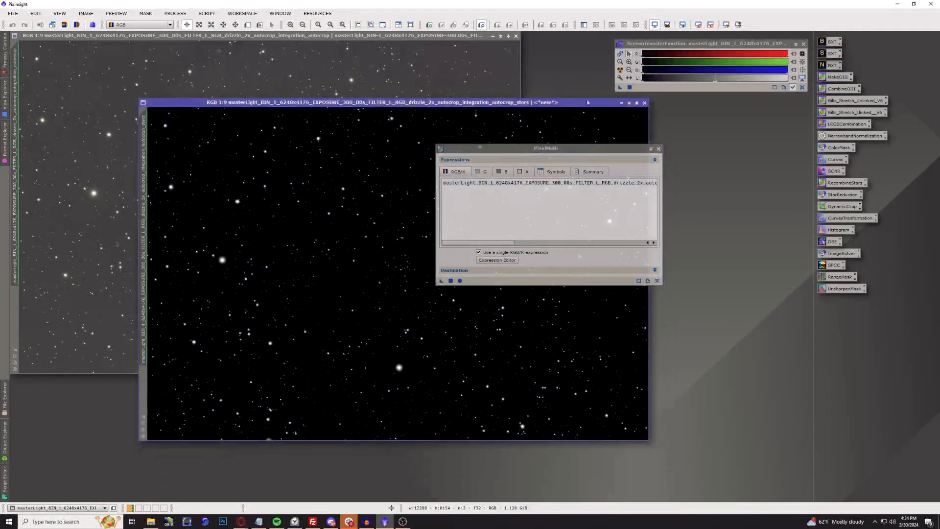
pyautogui.click(644, 103)
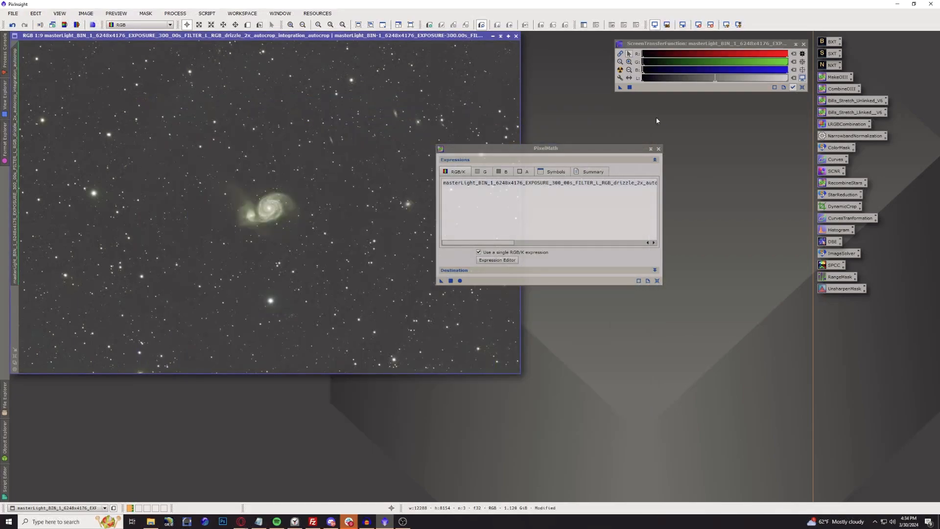
pyautogui.click(659, 148)
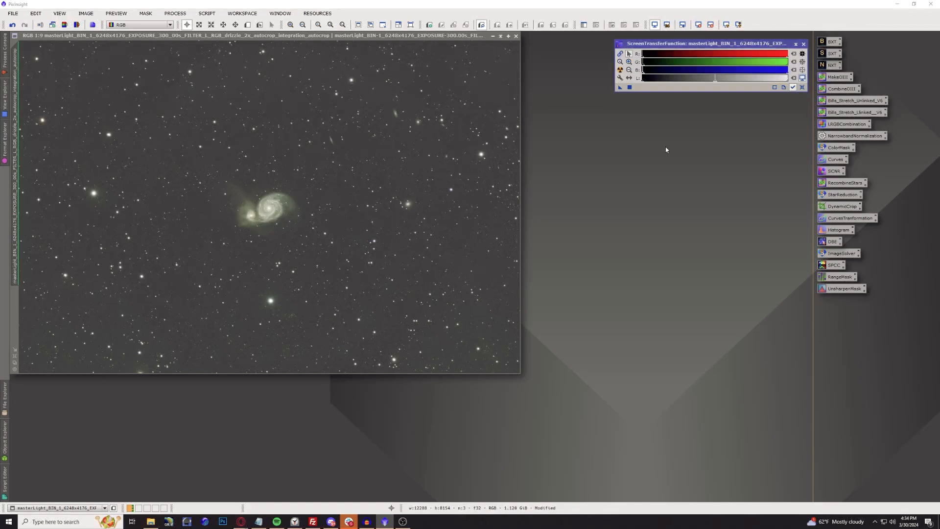
# Run BlurXTerminator on the recombined galaxy image with Correct Only enabled
pyautogui.doubleClick(834, 44)
pyautogui.moveTo(806, 180); pyautogui.dragTo(649, 128)
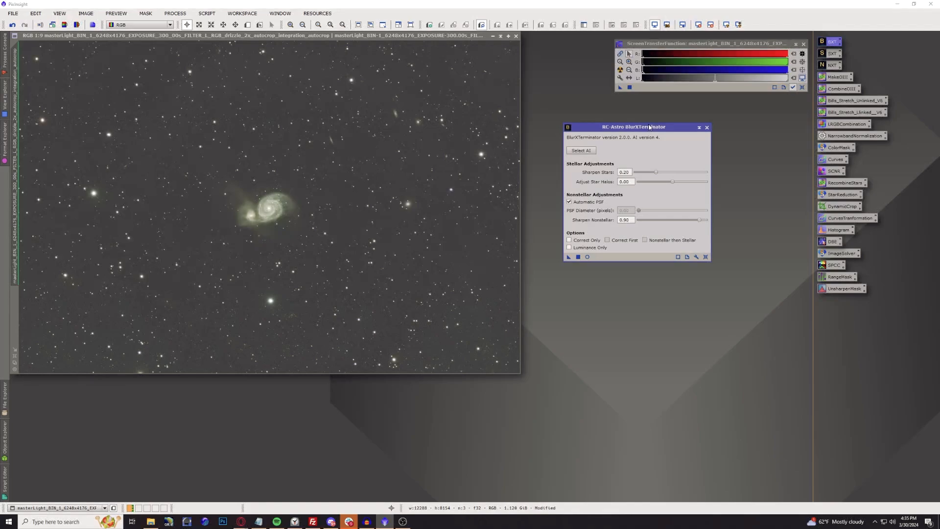
pyautogui.click(569, 241)
pyautogui.scroll(7, 436, 203)
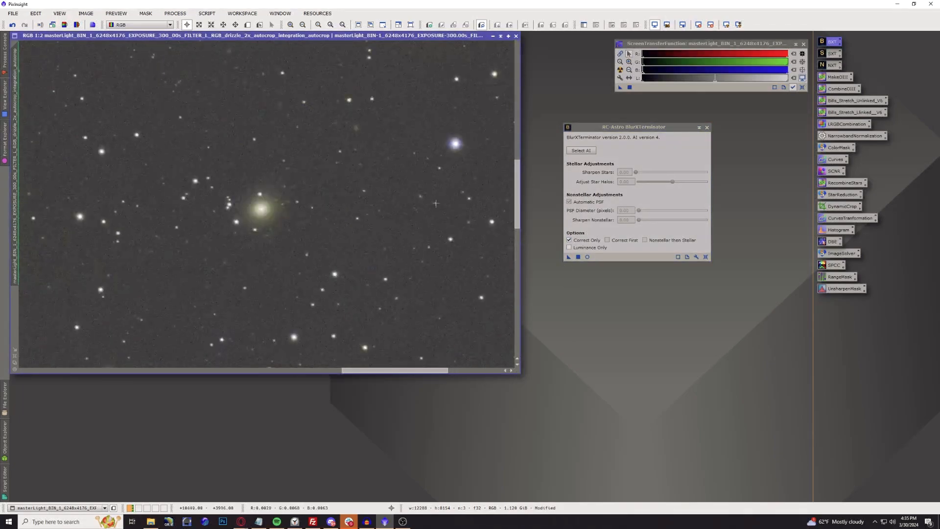
pyautogui.scroll(1, 333, 281)
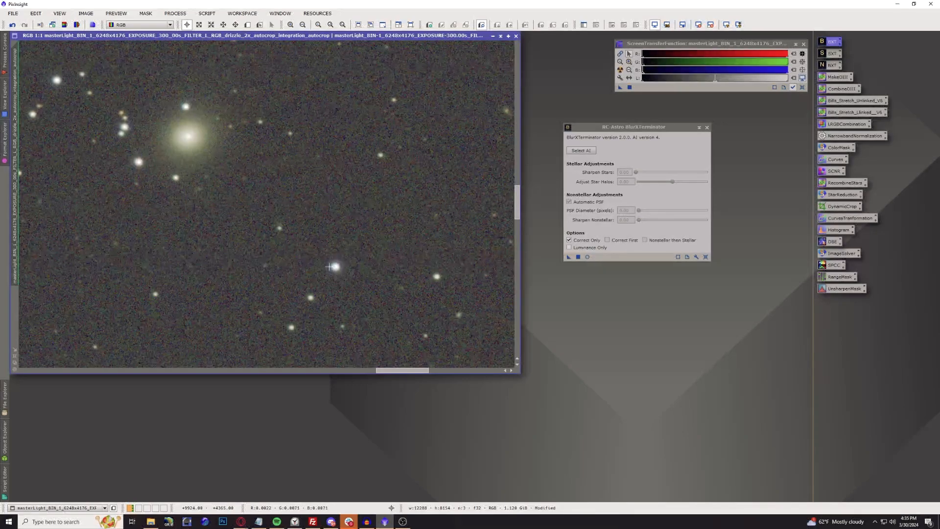
pyautogui.scroll(-3, 329, 267)
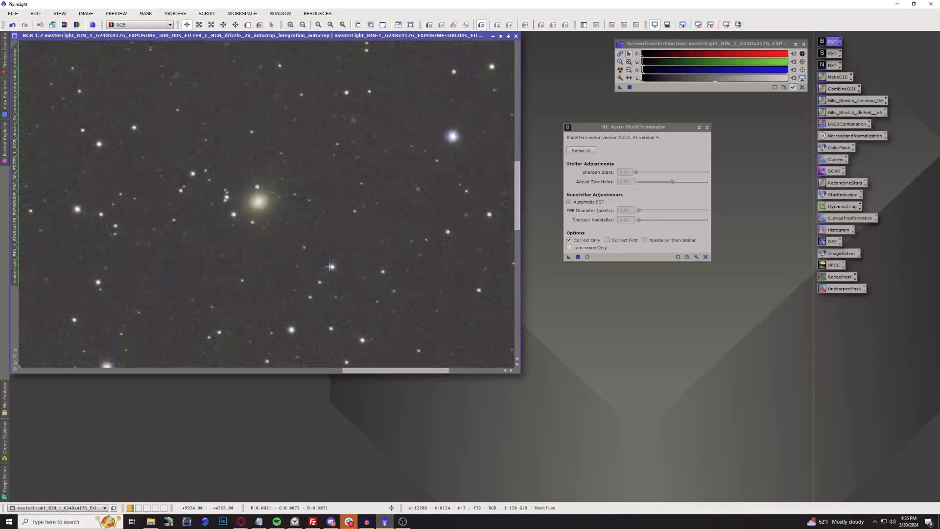
pyautogui.click(578, 256)
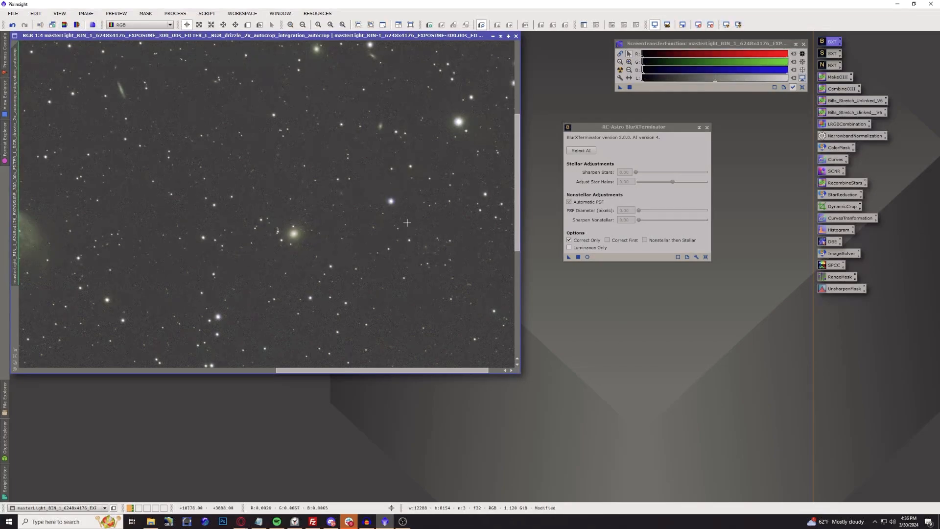
# Compare the star shapes before and after the correction by undoing and redoing it
pyautogui.scroll(-2, 324, 279)
pyautogui.scroll(5, 324, 279)
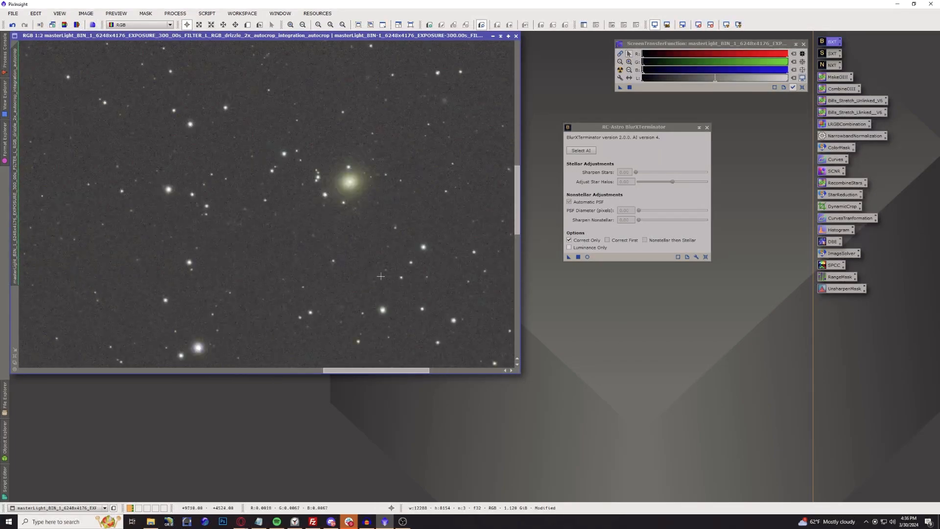
pyautogui.moveTo(381, 370); pyautogui.dragTo(401, 379)
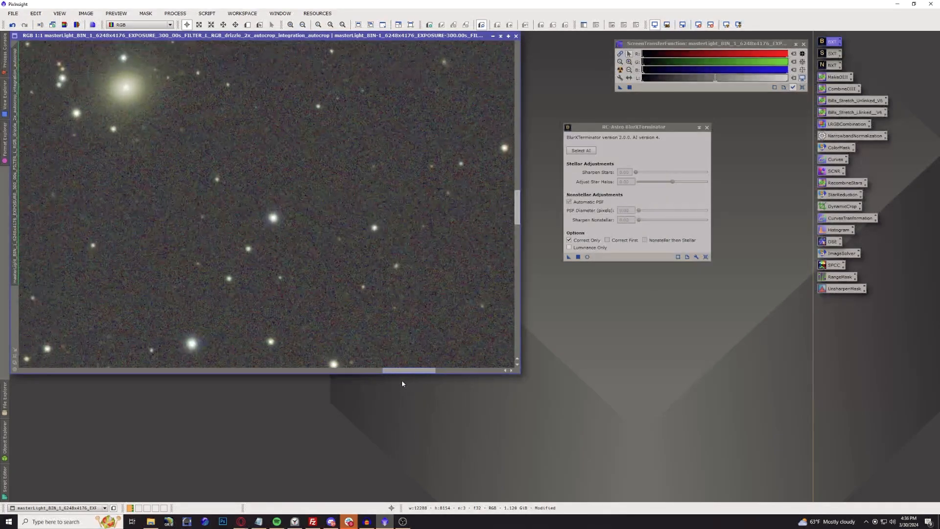
pyautogui.click(12, 25)
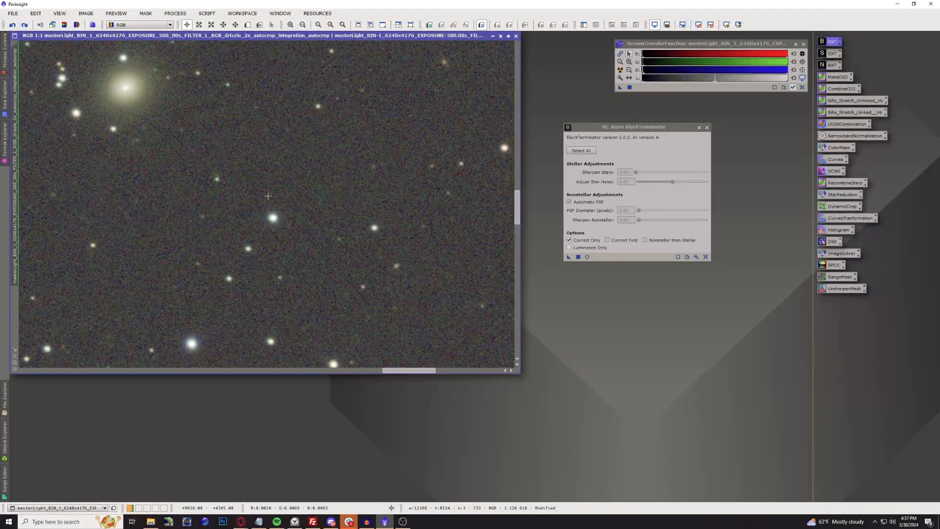
pyautogui.click(25, 26)
pyautogui.scroll(-4, 272, 202)
pyautogui.scroll(-5, 271, 202)
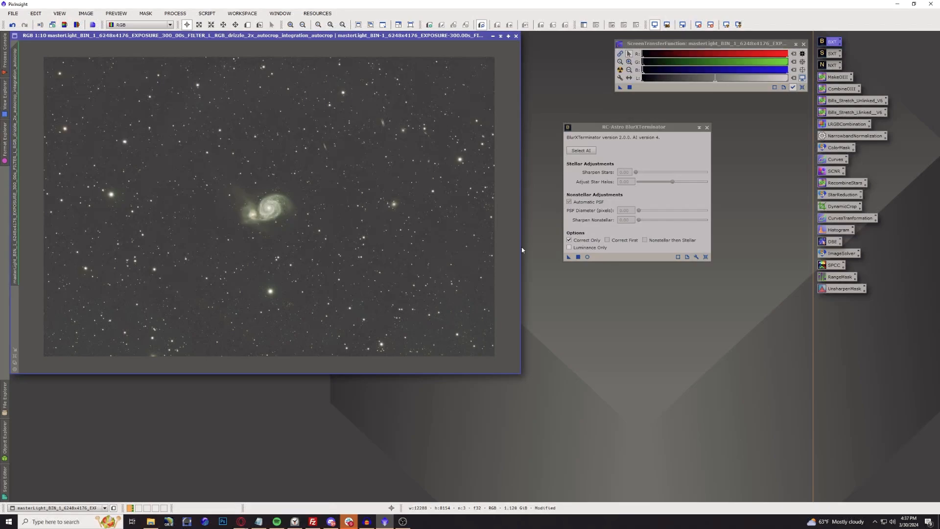
# Run BlurXTerminator with Correct Only disabled, Sharpen Stars 0.20, Adjust Star Halos set to 0.05 and Sharpen Nonstellar 0.90
pyautogui.moveTo(571, 240)
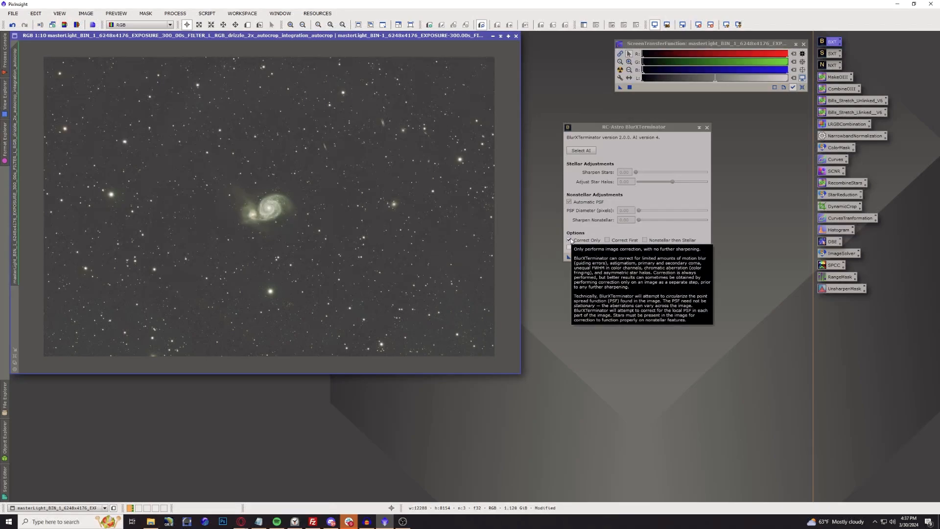
pyautogui.click(569, 240)
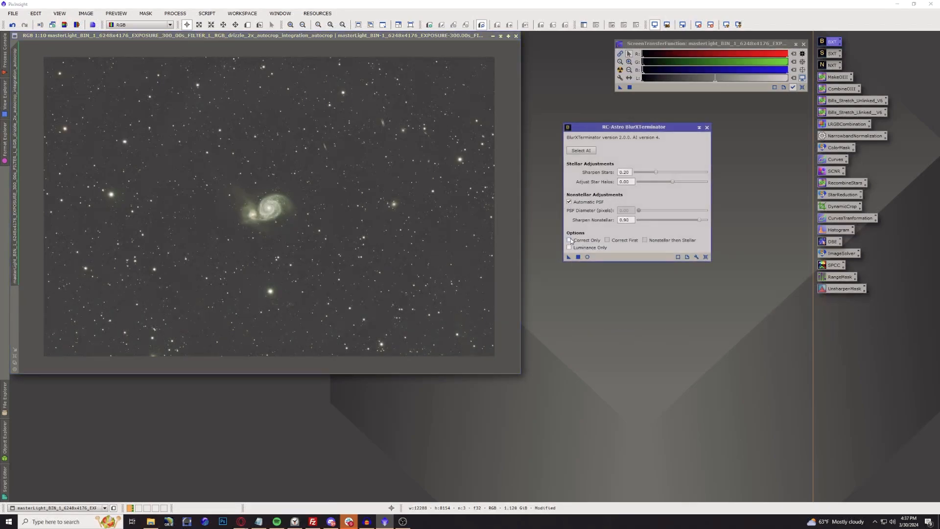
pyautogui.moveTo(585, 203)
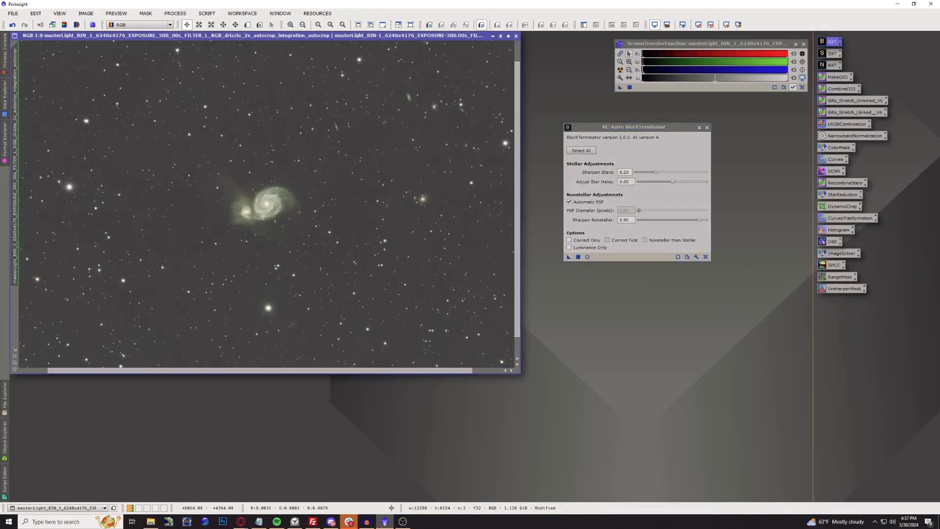
pyautogui.scroll(7, 260, 210)
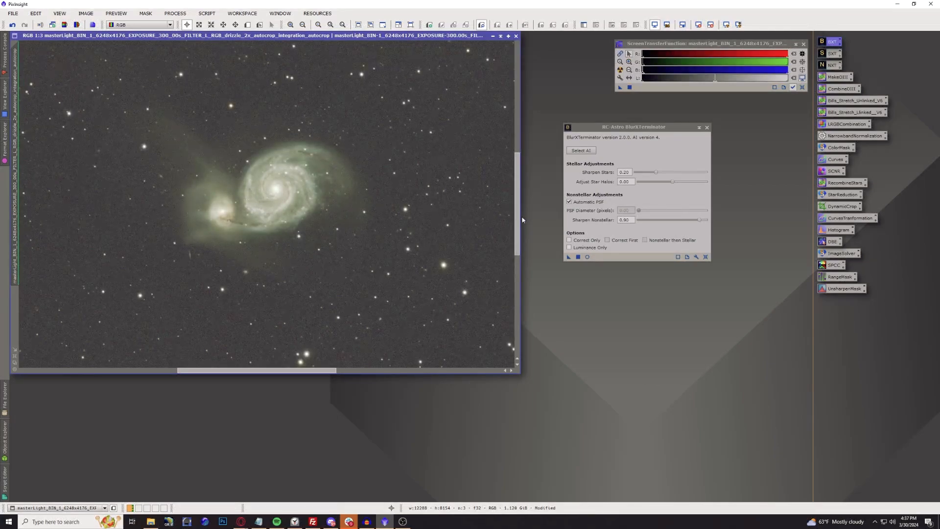
pyautogui.scroll(1, 488, 211)
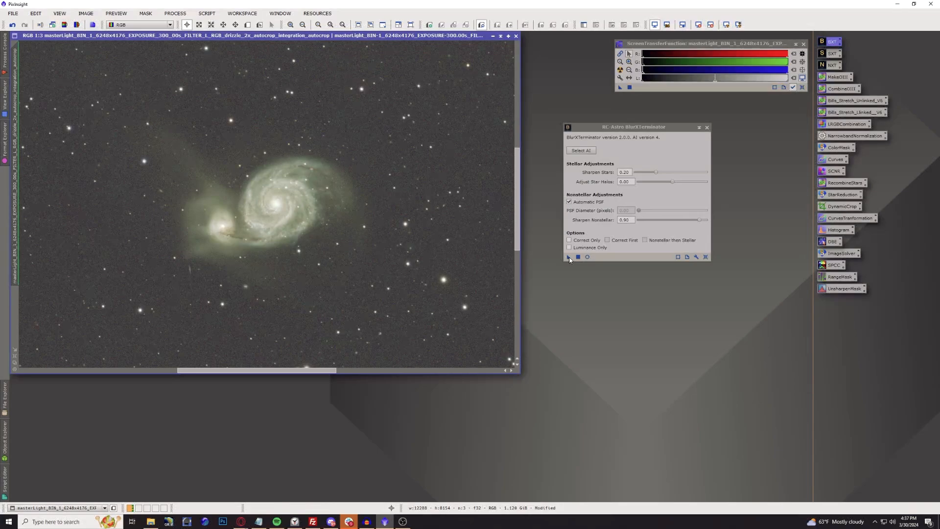
pyautogui.moveTo(568, 257)
pyautogui.mouseDown()
pyautogui.moveTo(372, 226)
pyautogui.moveTo(580, 254)
pyautogui.moveTo(569, 258)
pyautogui.mouseUp()
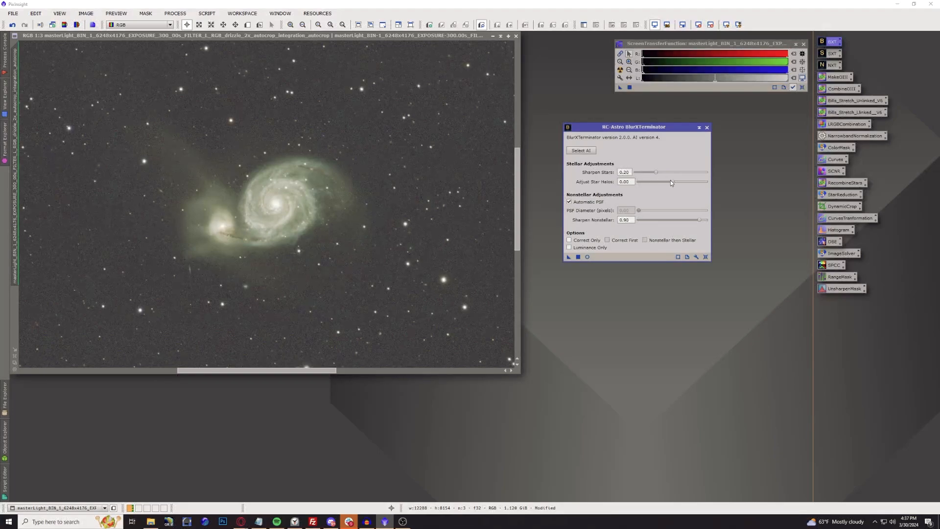
pyautogui.moveTo(673, 181); pyautogui.dragTo(676, 180)
pyautogui.moveTo(569, 260); pyautogui.dragTo(339, 263)
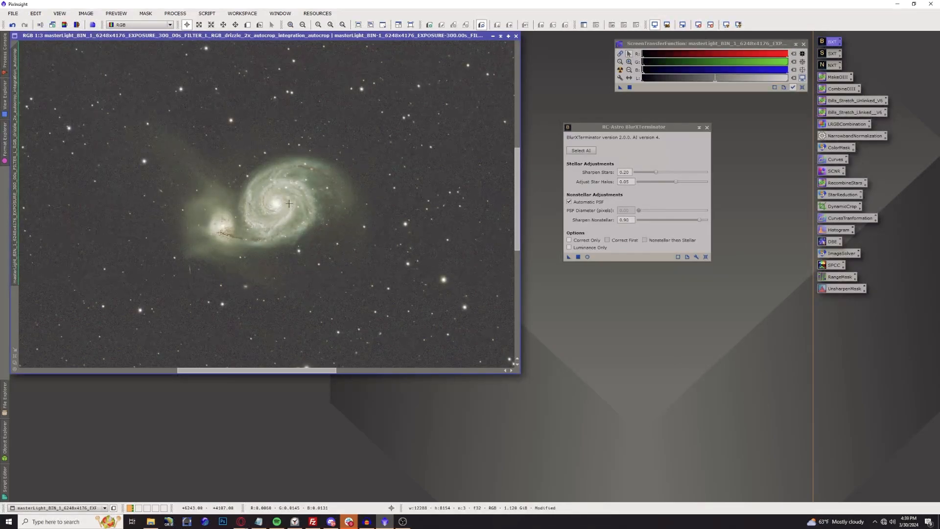
# Compare the galaxy detail before and after sharpening by undoing and redoing the BlurXTerminator run
pyautogui.scroll(1, 281, 203)
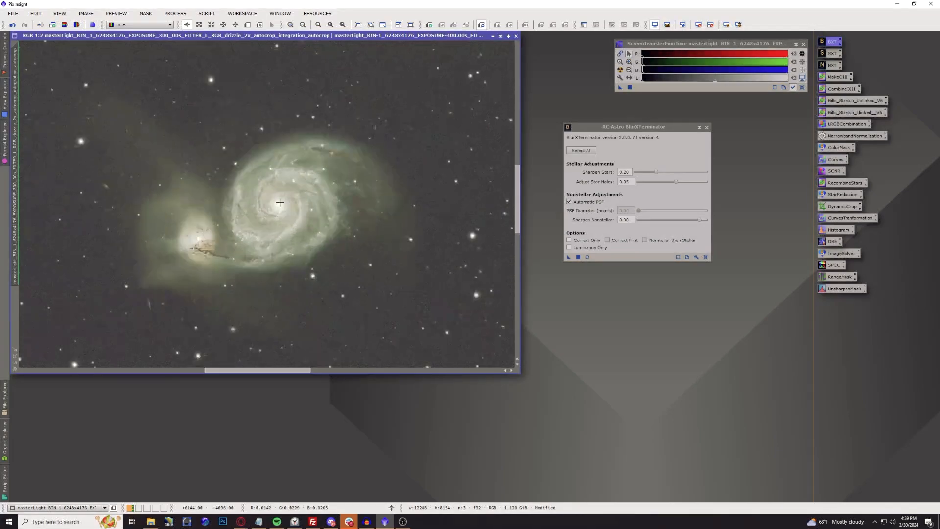
pyautogui.click(16, 25)
pyautogui.scroll(-1, 263, 186)
pyautogui.scroll(2, 286, 186)
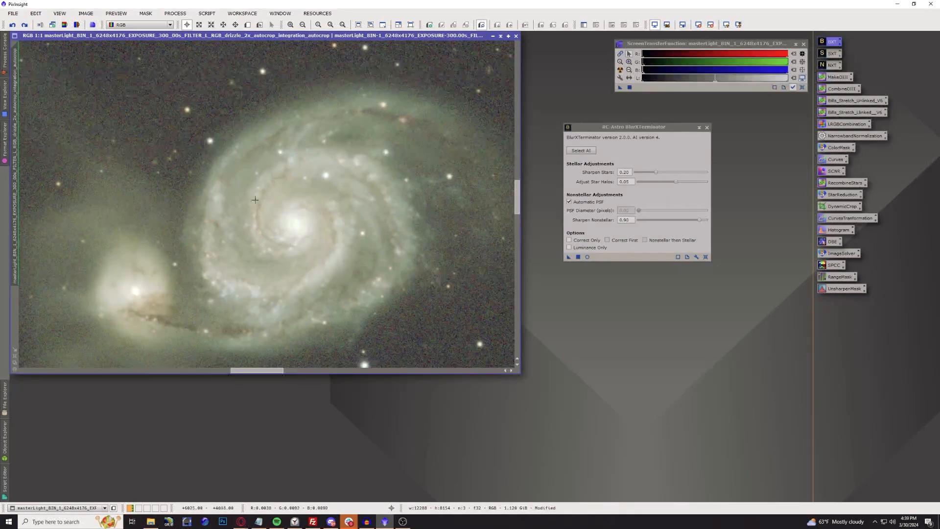
pyautogui.click(21, 29)
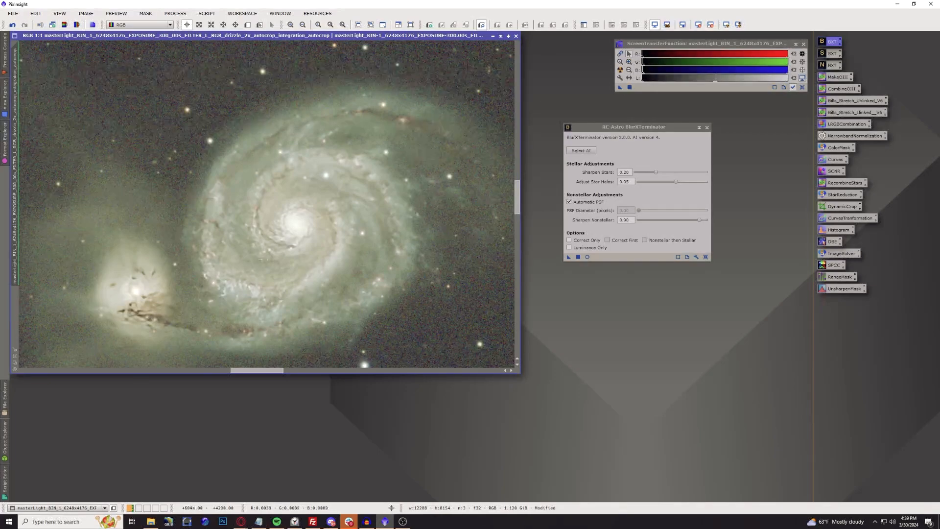
pyautogui.scroll(1, 276, 255)
pyautogui.scroll(-3, 274, 255)
pyautogui.scroll(-7, 274, 255)
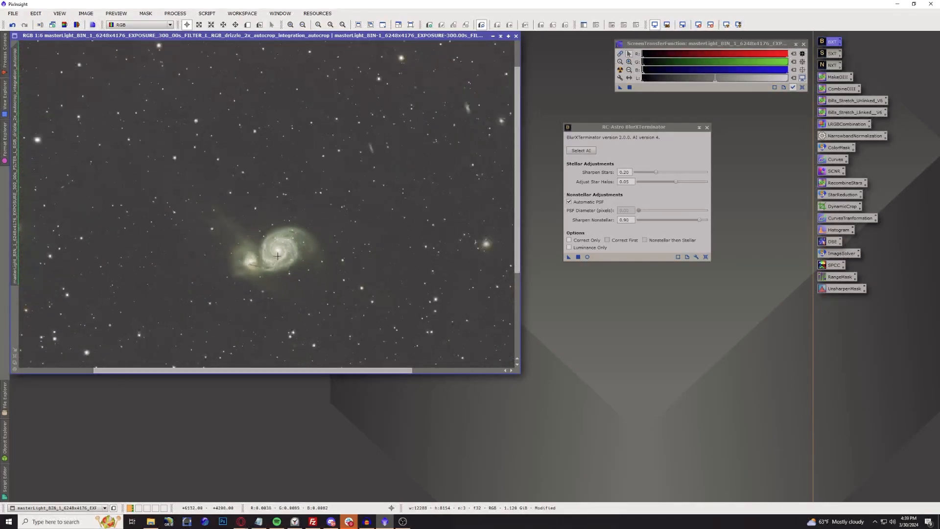
pyautogui.scroll(1, 284, 259)
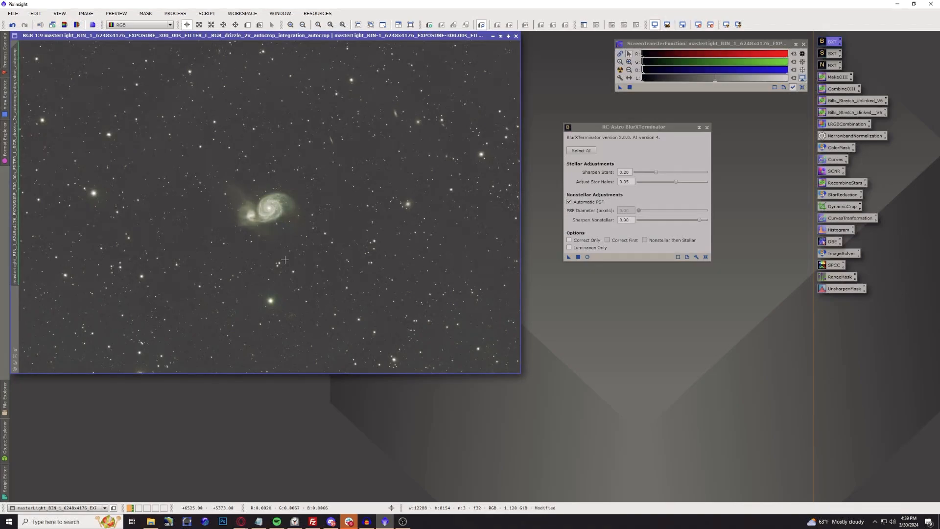
# Close BlurXTerminator and open the SpectrophotometricColorCalibration process
pyautogui.click(708, 128)
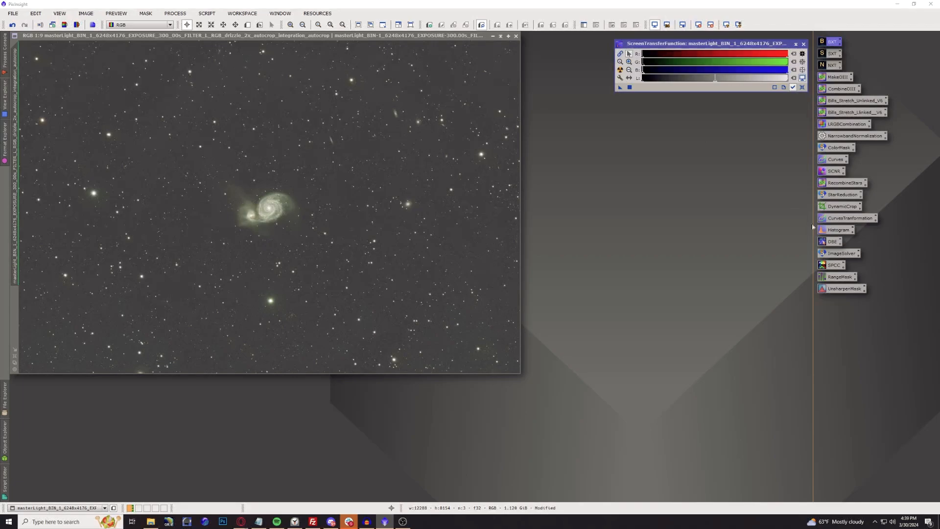
pyautogui.doubleClick(835, 265)
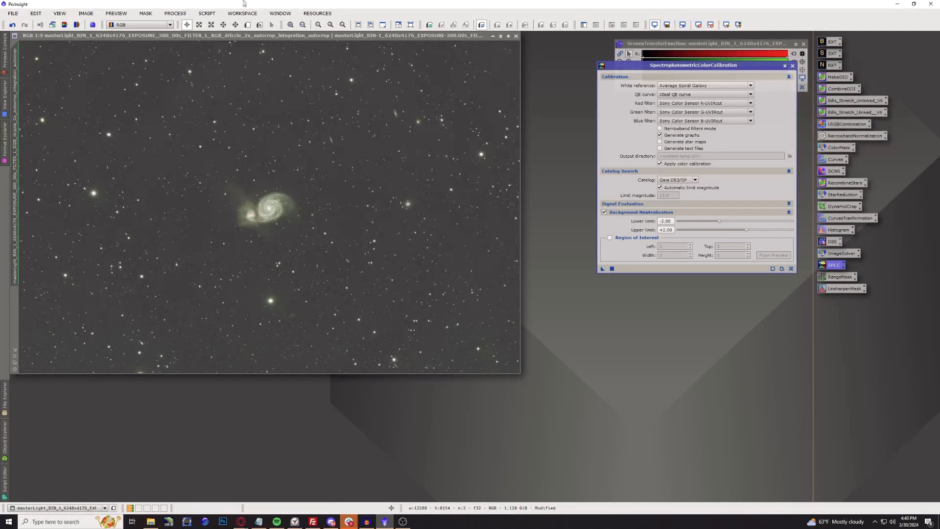
# Open the ImageSolver script to review its plate-solving parameters and close it without solving
pyautogui.click(207, 15)
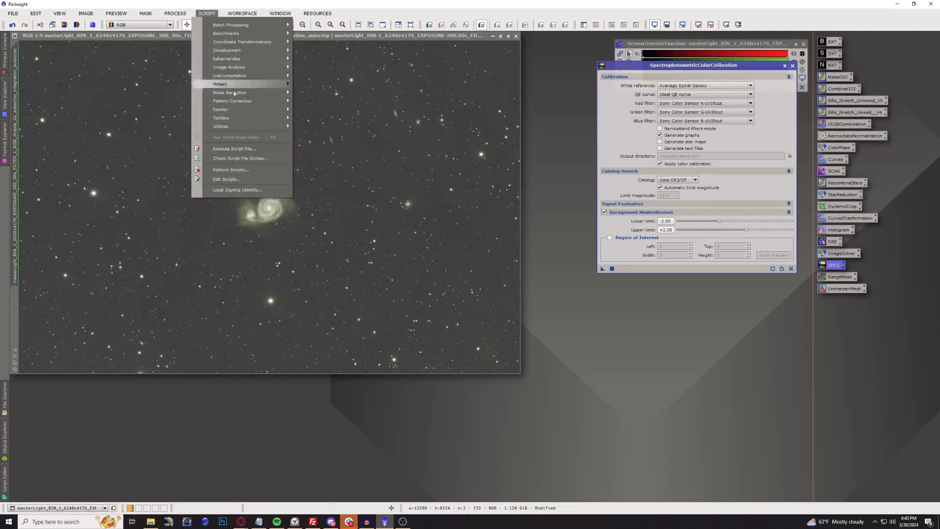
pyautogui.moveTo(233, 71)
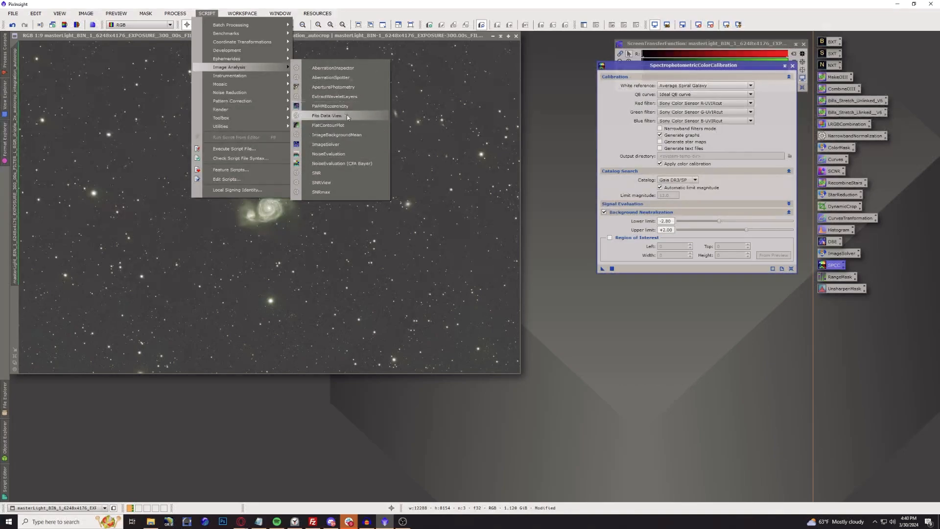
pyautogui.click(349, 143)
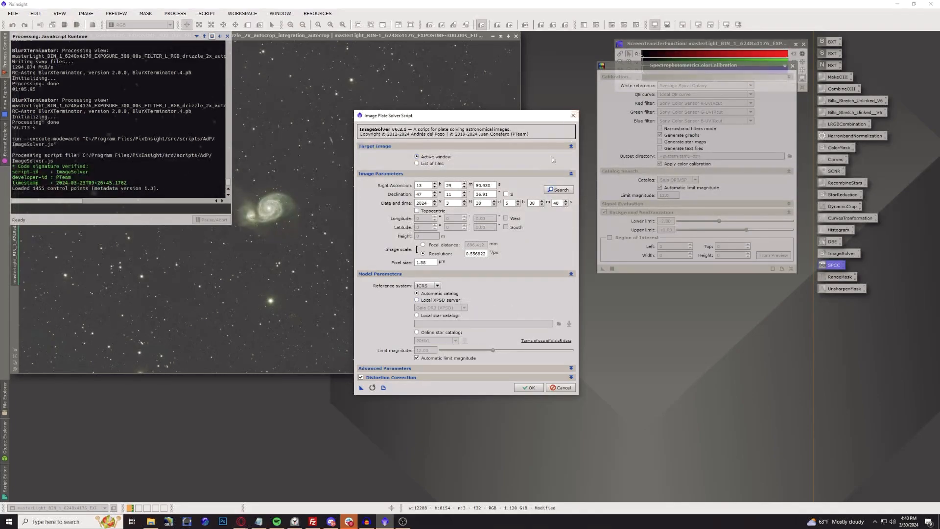
pyautogui.click(577, 115)
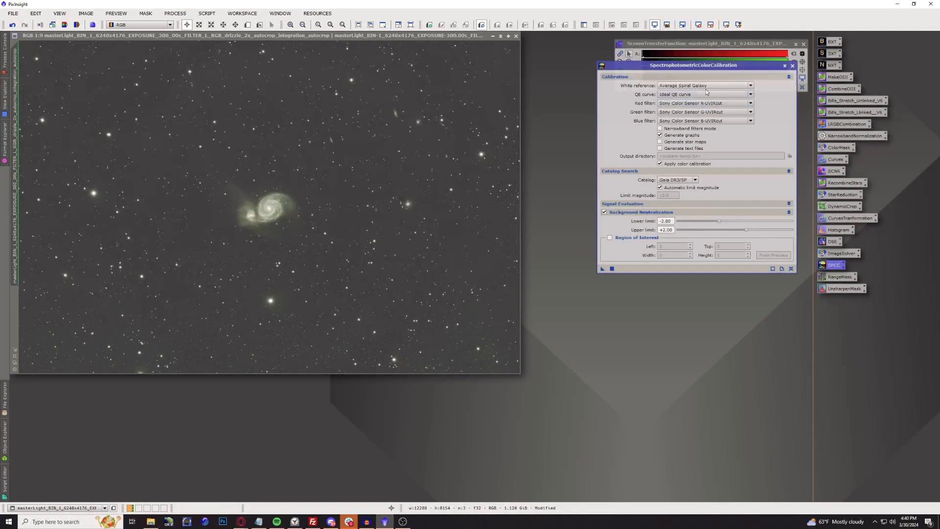
# Set the red, green and blue filters to Optolong L-Quad R, Optolong L-Quad G and Optolong L-Quad B
pyautogui.click(681, 104)
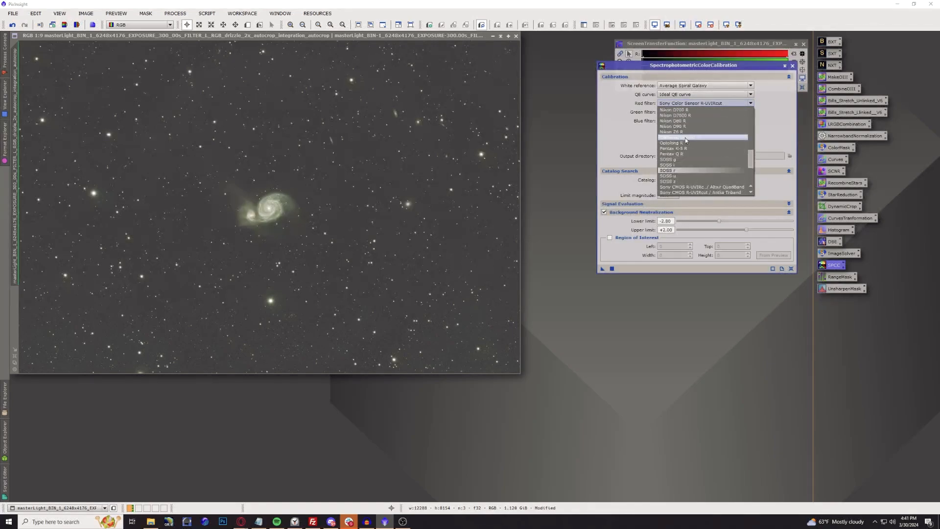
pyautogui.scroll(1, 687, 142)
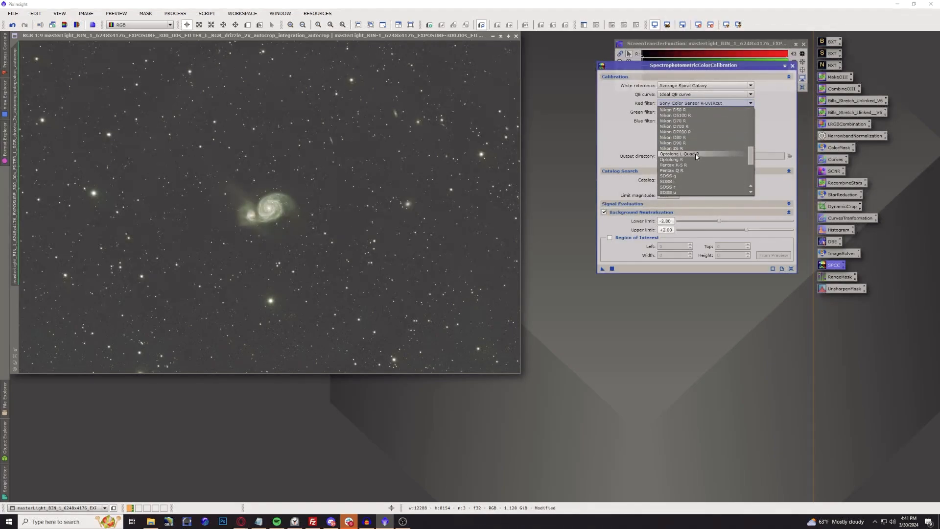
pyautogui.click(696, 155)
pyautogui.click(703, 115)
pyautogui.scroll(3, 697, 137)
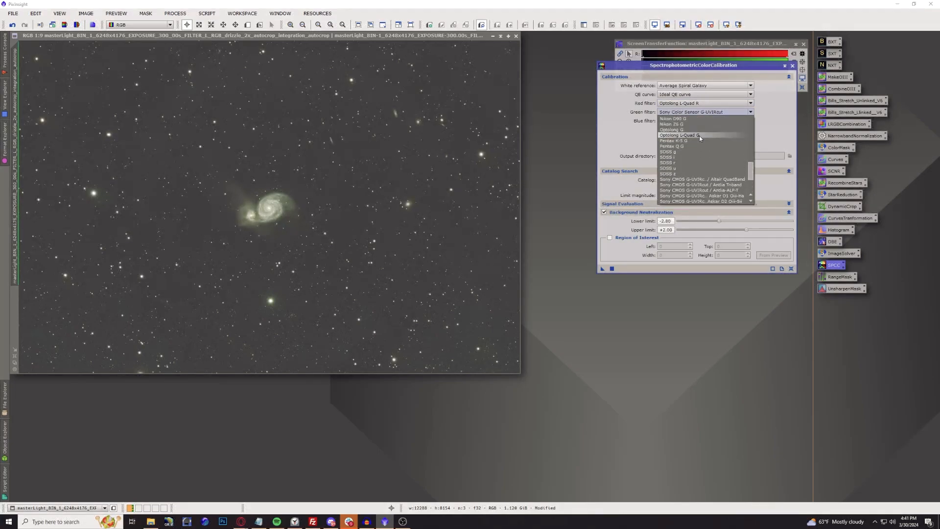
pyautogui.click(700, 136)
pyautogui.click(702, 122)
pyautogui.scroll(3, 700, 137)
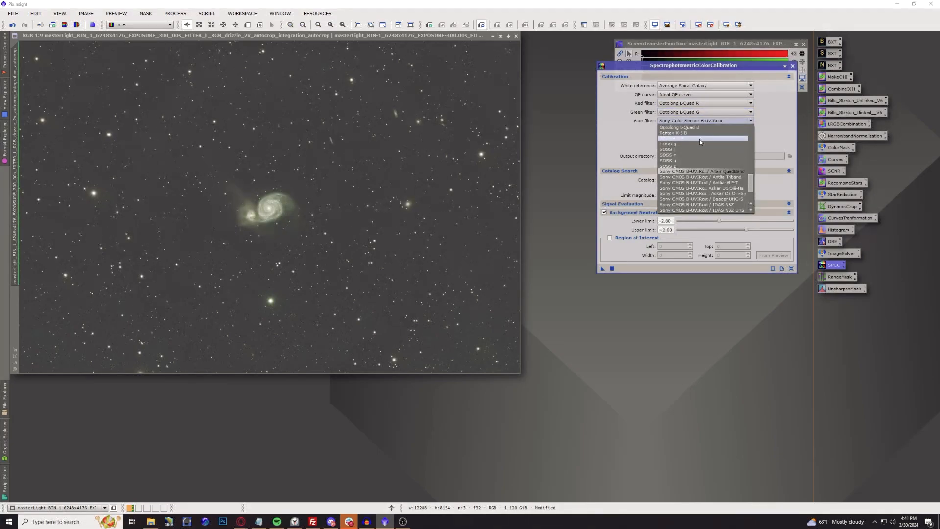
pyautogui.scroll(1, 704, 150)
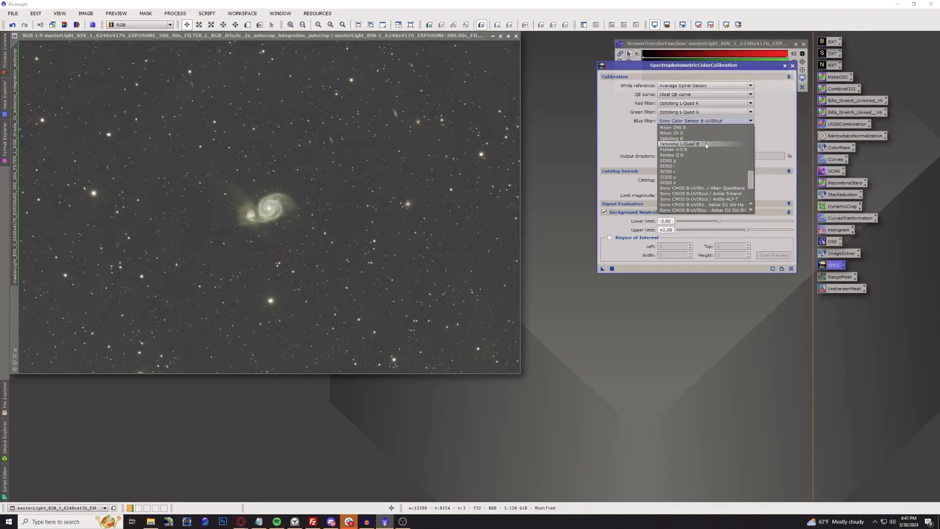
pyautogui.click(706, 143)
# Run SpectrophotometricColorCalibration on the galaxy image, then close the white balance graphs and the process dialog
pyautogui.moveTo(604, 268); pyautogui.dragTo(386, 205)
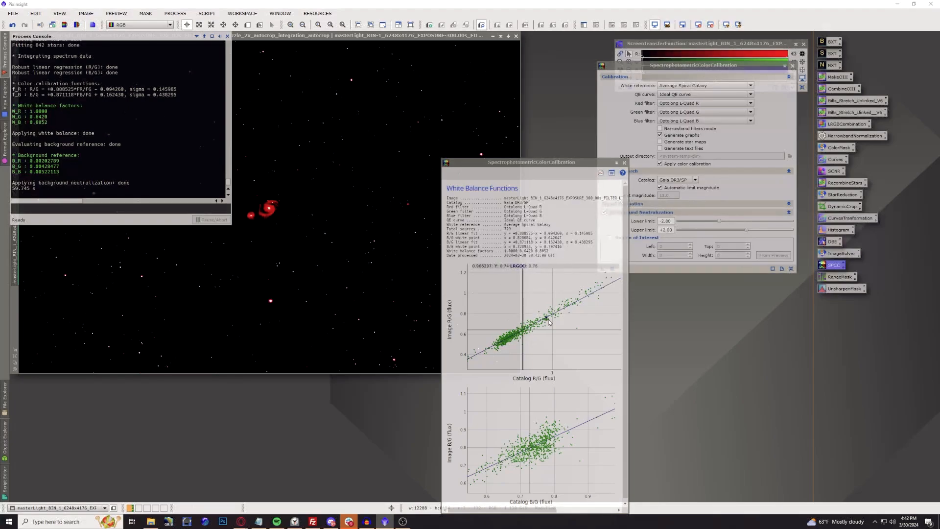
pyautogui.click(523, 333)
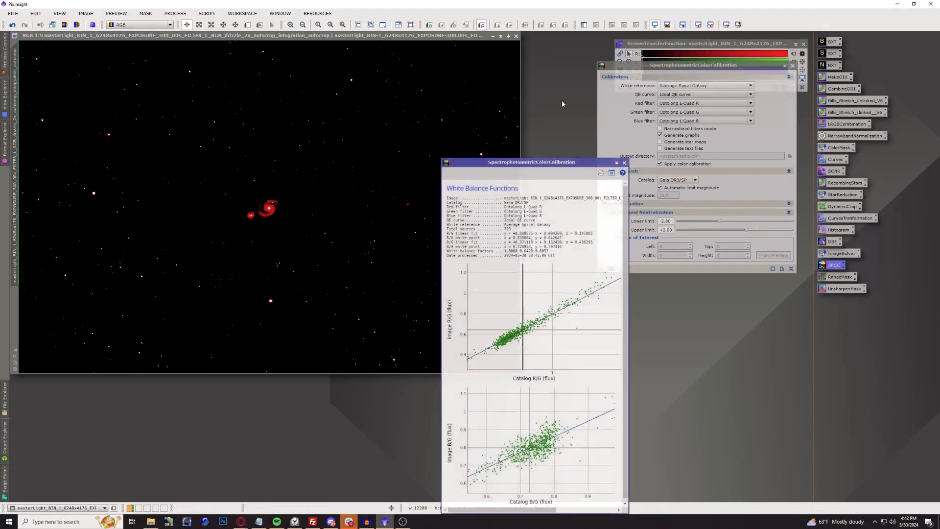
pyautogui.click(623, 163)
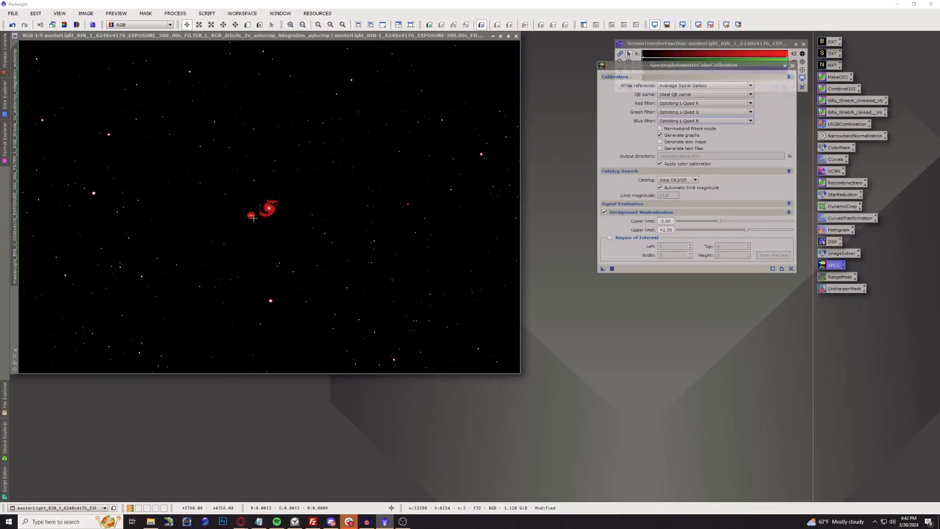
pyautogui.click(793, 67)
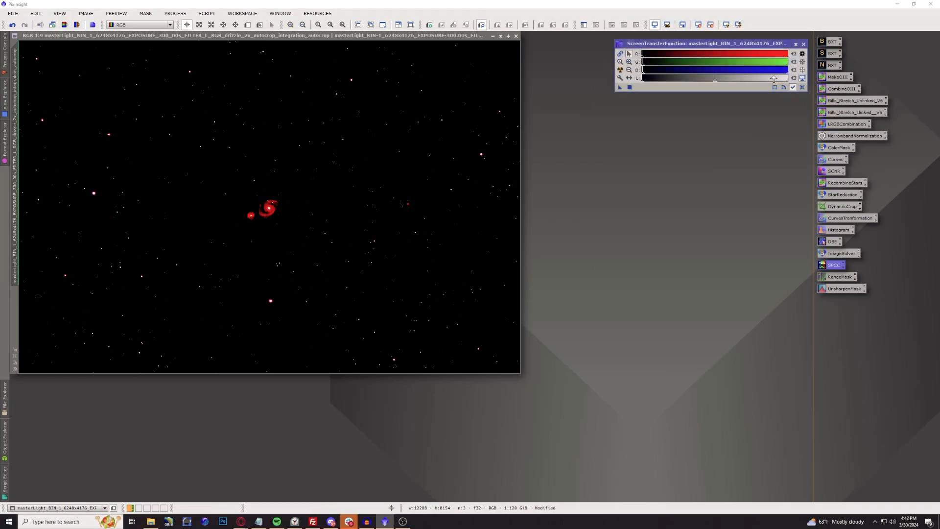
# Reset the screen stretch, link the RGB channels and auto-stretch the display of the color-calibrated galaxy image
pyautogui.click(802, 88)
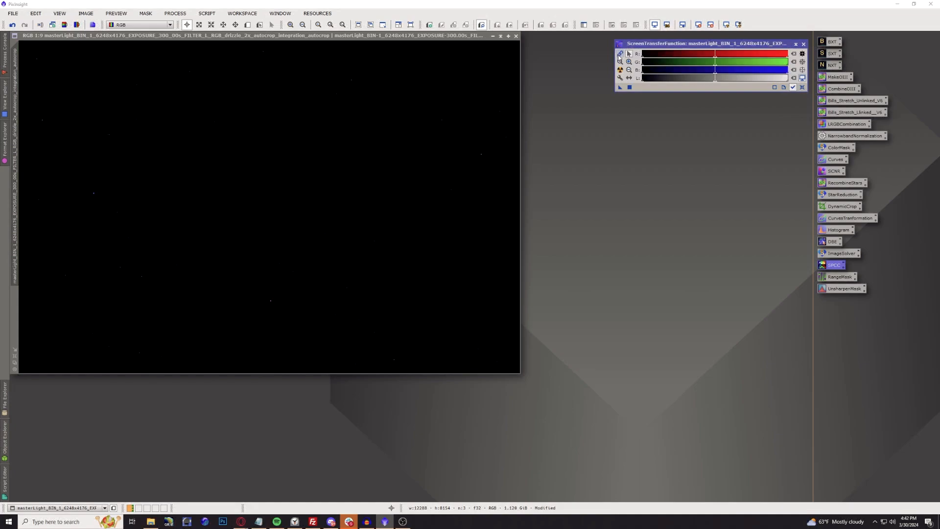
pyautogui.click(620, 54)
pyautogui.click(619, 70)
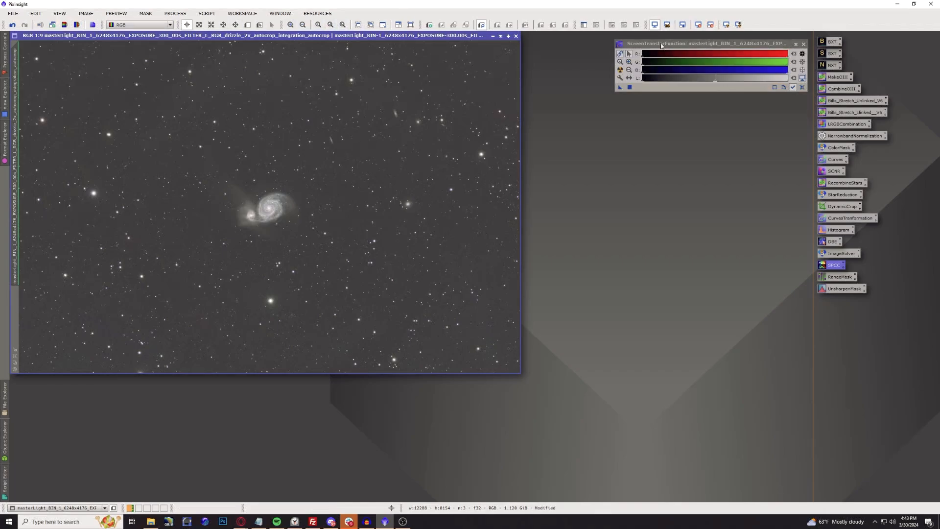
# Remove the screen stretch, close ScreenTransferFunction and apply the saved Bills_Stretch_Linked__V6 process to the galaxy image
pyautogui.click(710, 24)
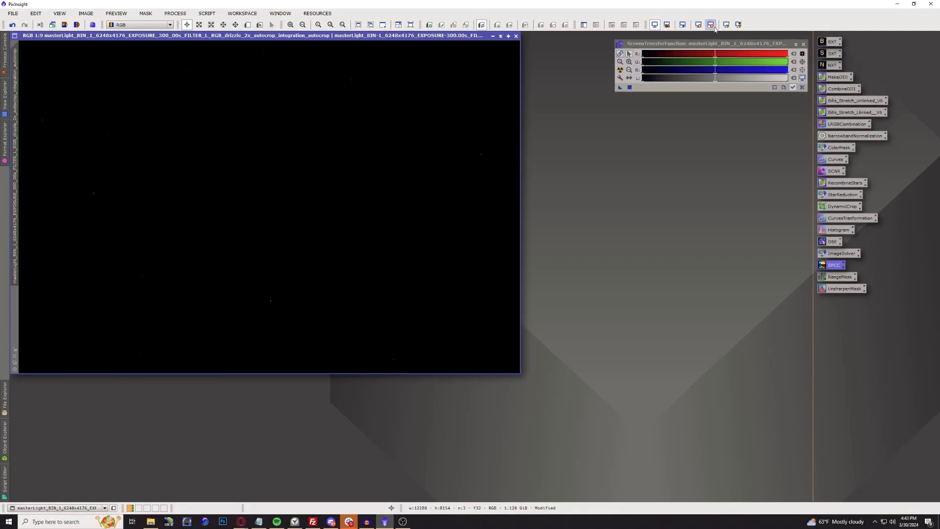
pyautogui.click(803, 44)
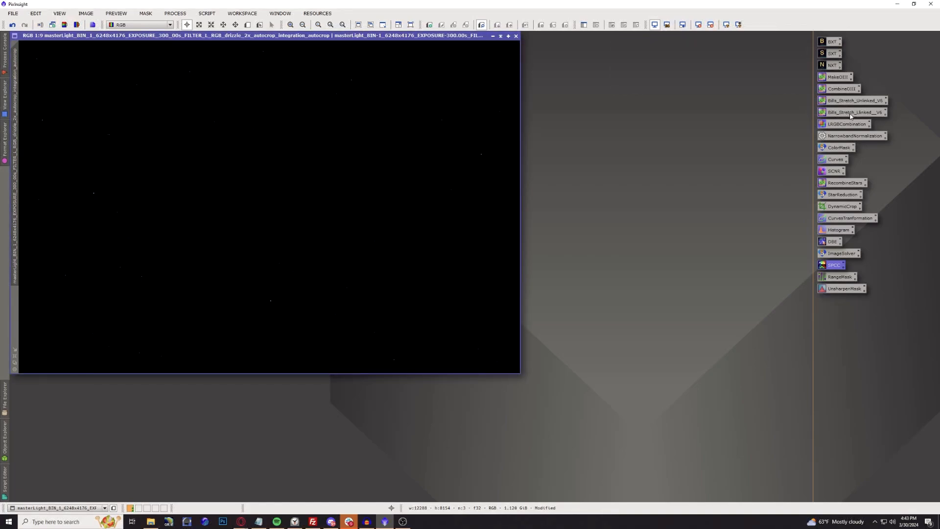
pyautogui.moveTo(851, 117); pyautogui.dragTo(262, 118)
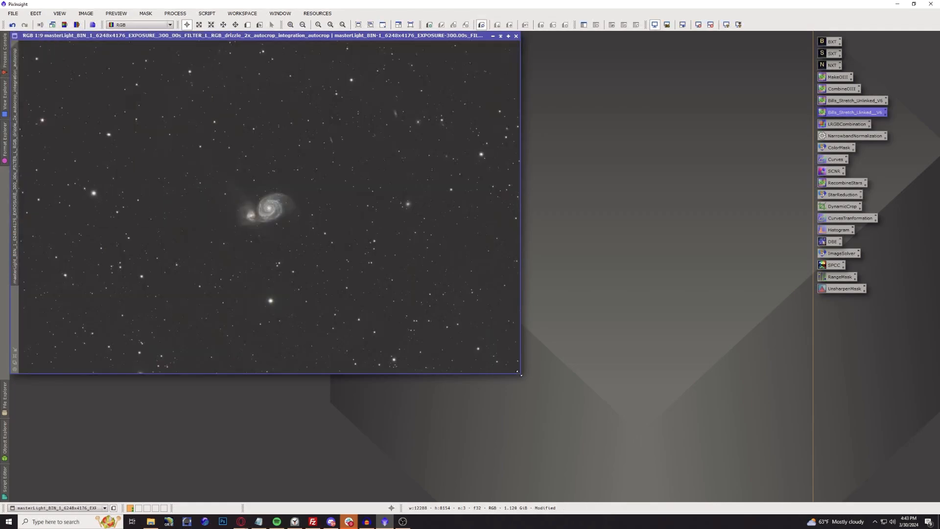
pyautogui.click(207, 17)
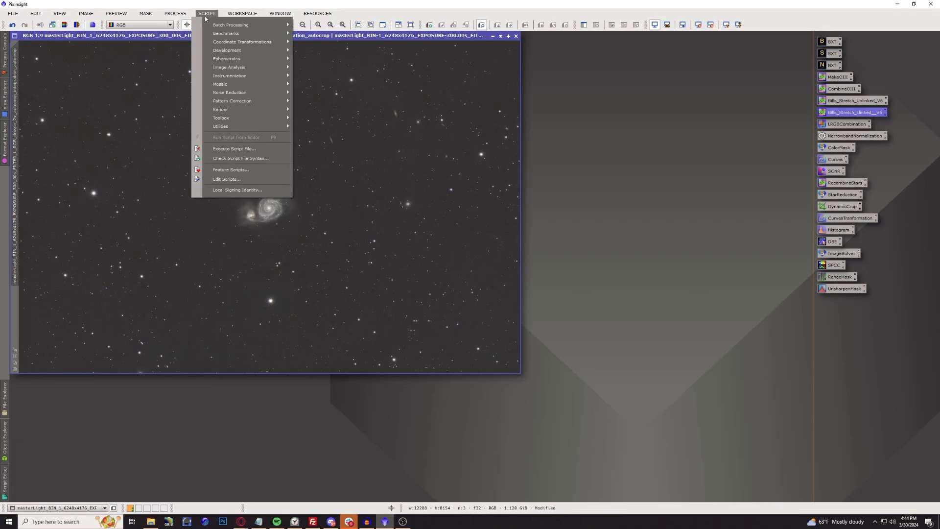
pyautogui.click(170, 40)
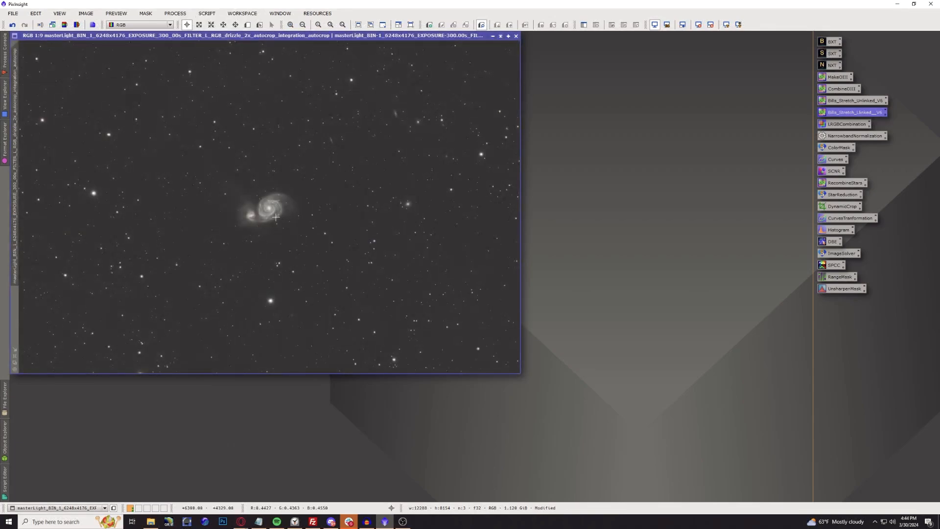
pyautogui.scroll(1, 268, 216)
pyautogui.scroll(5, 268, 215)
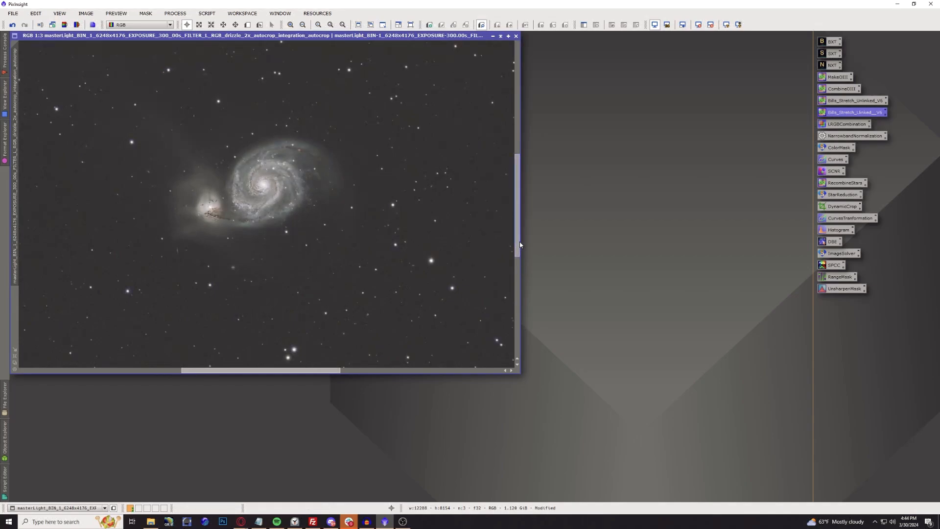
pyautogui.scroll(1, 520, 245)
# Crop the image with DynamicCrop to 4005 x 2962 pixels centered on the galaxy pair, accepting deletion of the astrometric solution
pyautogui.scroll(-7, 326, 248)
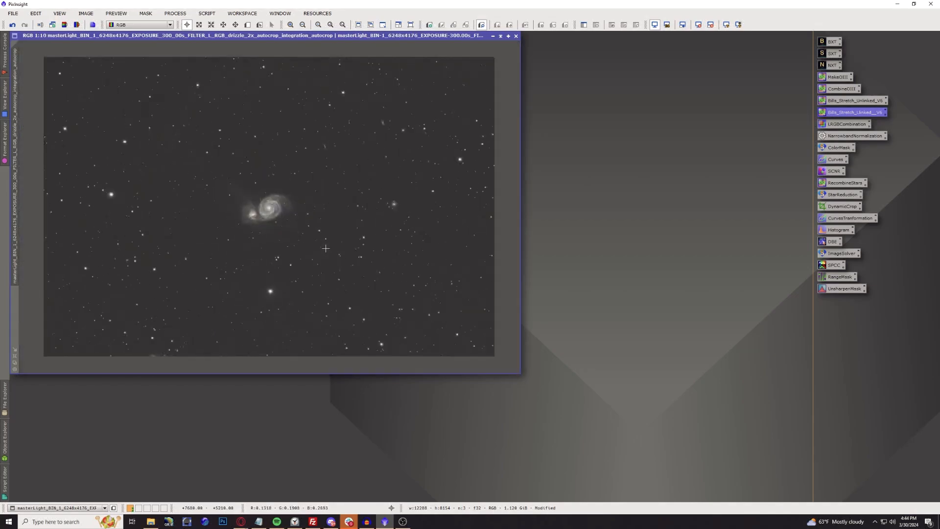
pyautogui.scroll(-1, 289, 221)
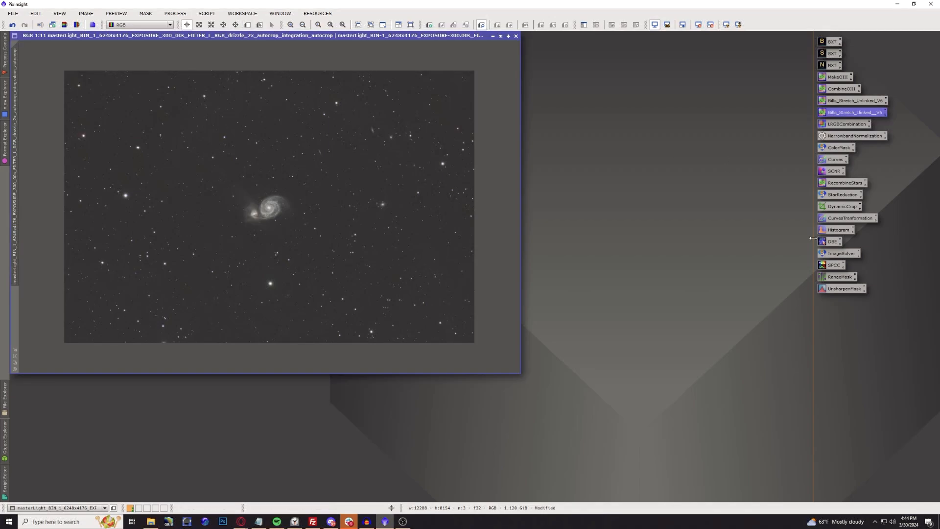
pyautogui.doubleClick(830, 208)
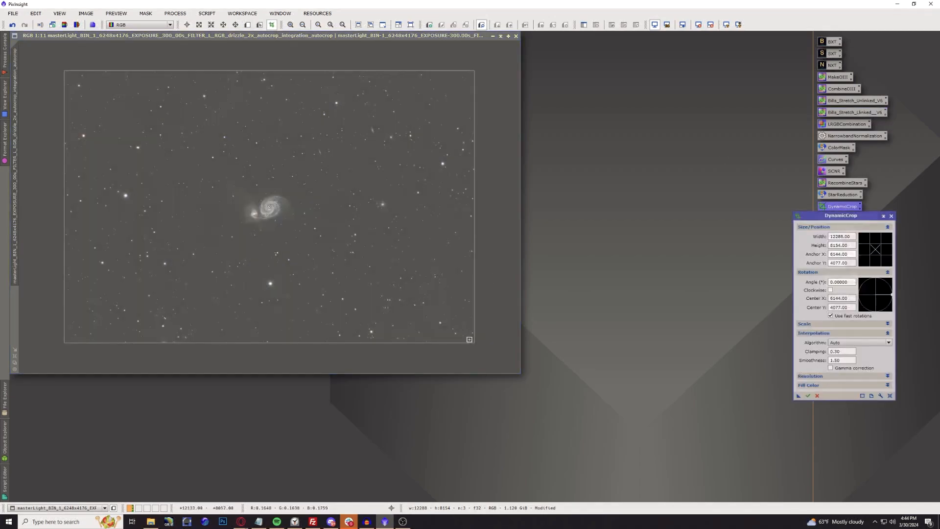
pyautogui.moveTo(474, 341); pyautogui.dragTo(351, 271)
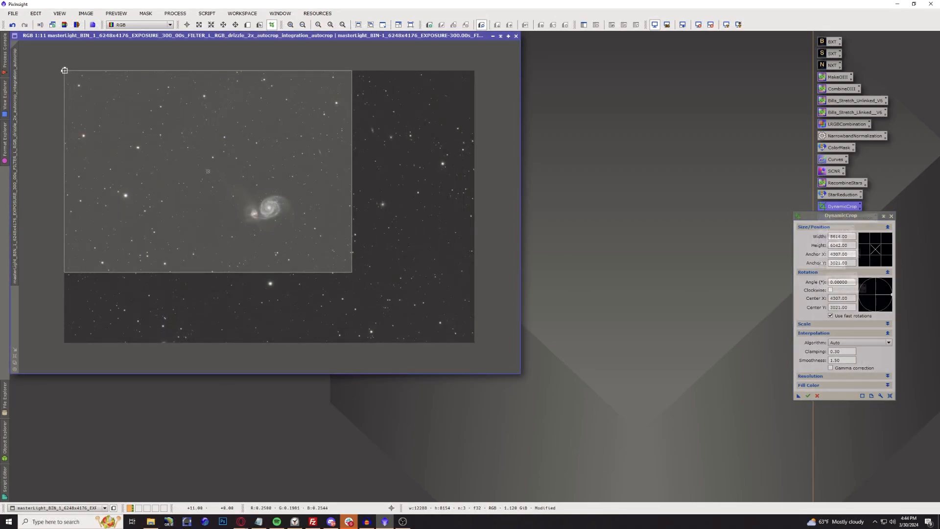
pyautogui.moveTo(63, 72); pyautogui.dragTo(164, 134)
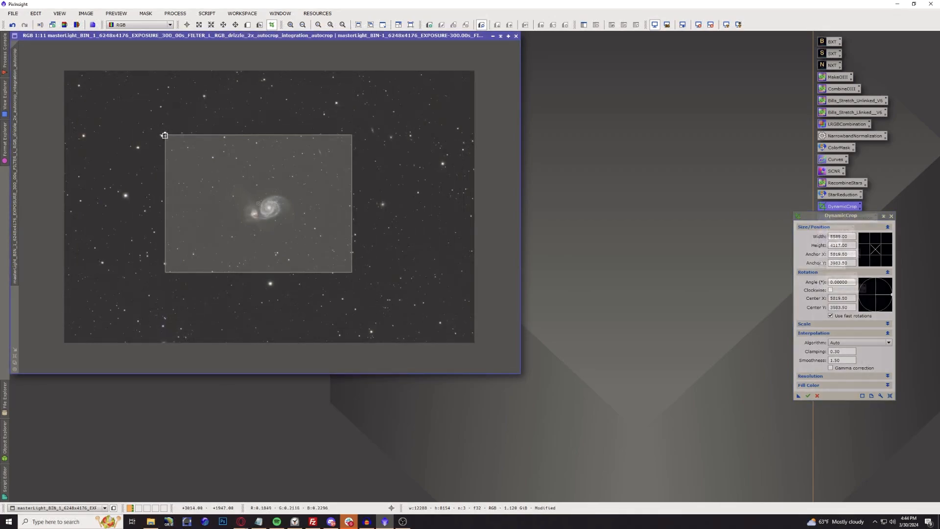
pyautogui.moveTo(263, 202); pyautogui.dragTo(276, 208)
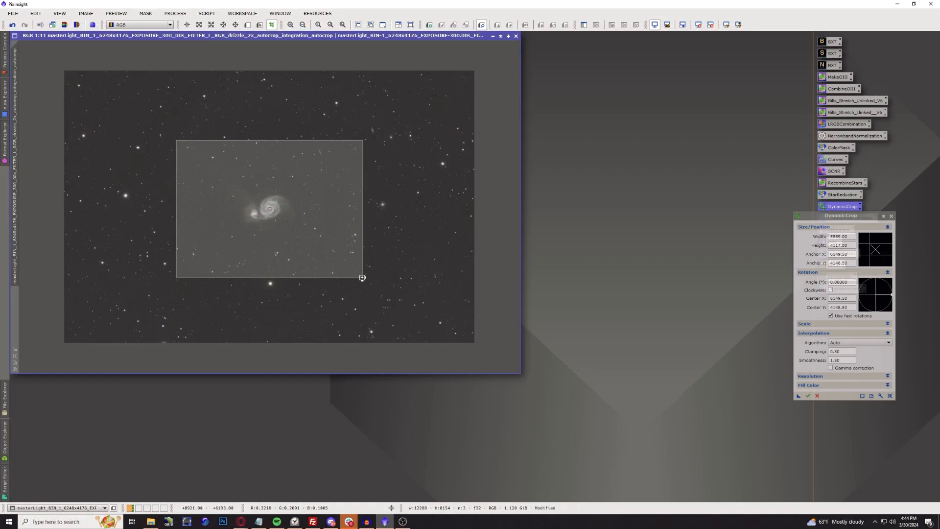
pyautogui.moveTo(362, 276); pyautogui.dragTo(310, 239)
pyautogui.moveTo(236, 189); pyautogui.dragTo(263, 207)
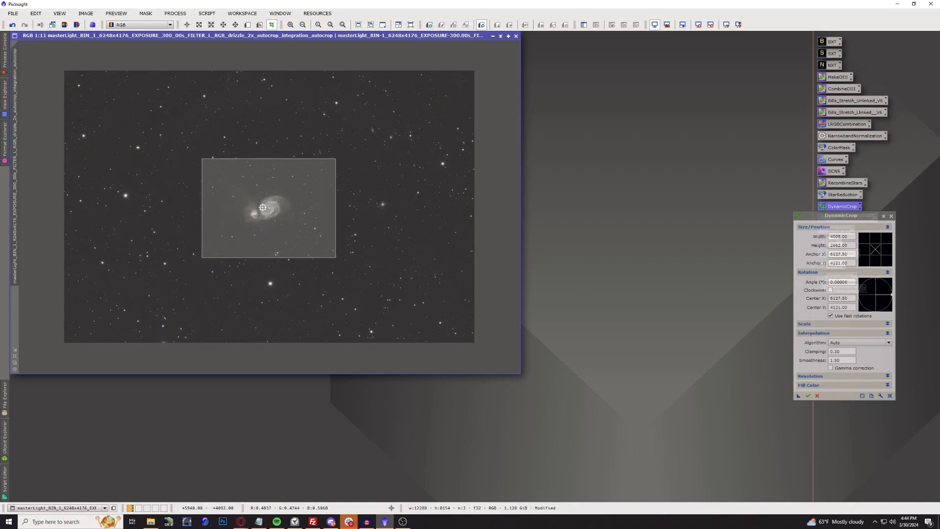
pyautogui.click(807, 397)
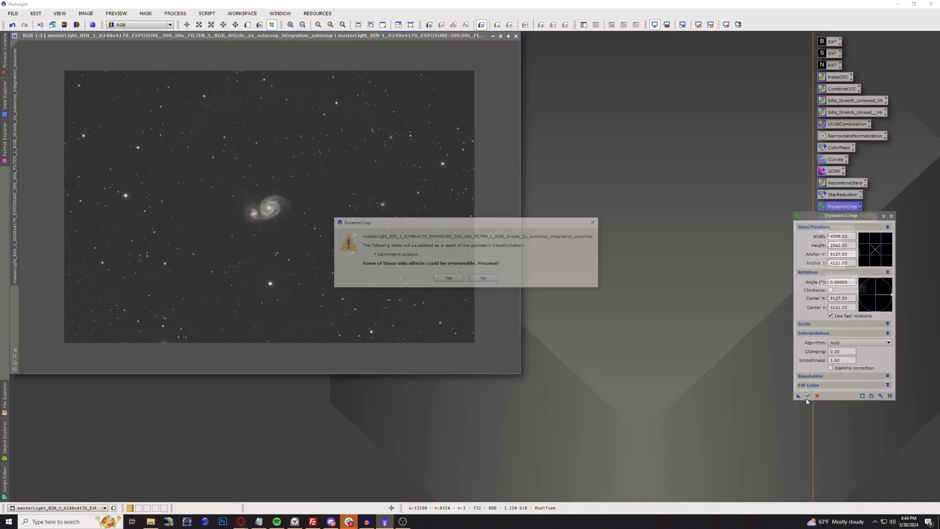
pyautogui.click(448, 279)
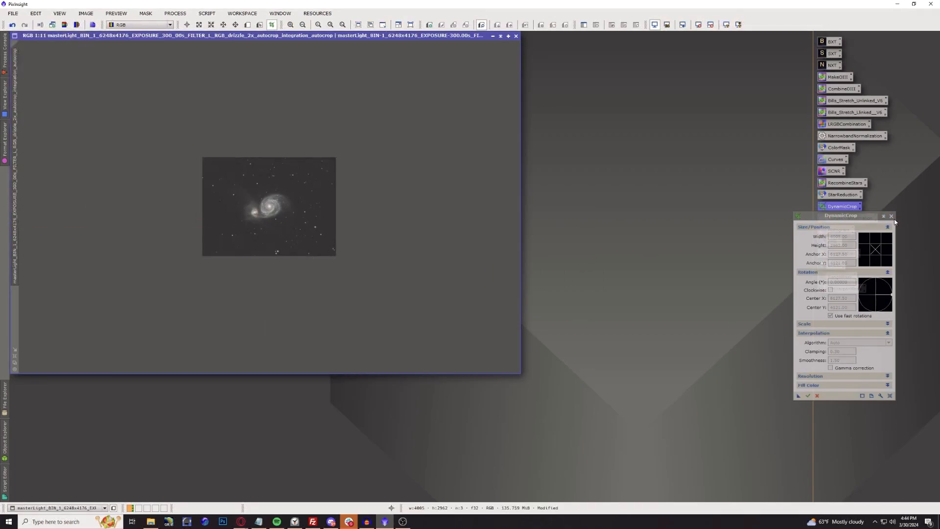
pyautogui.click(891, 215)
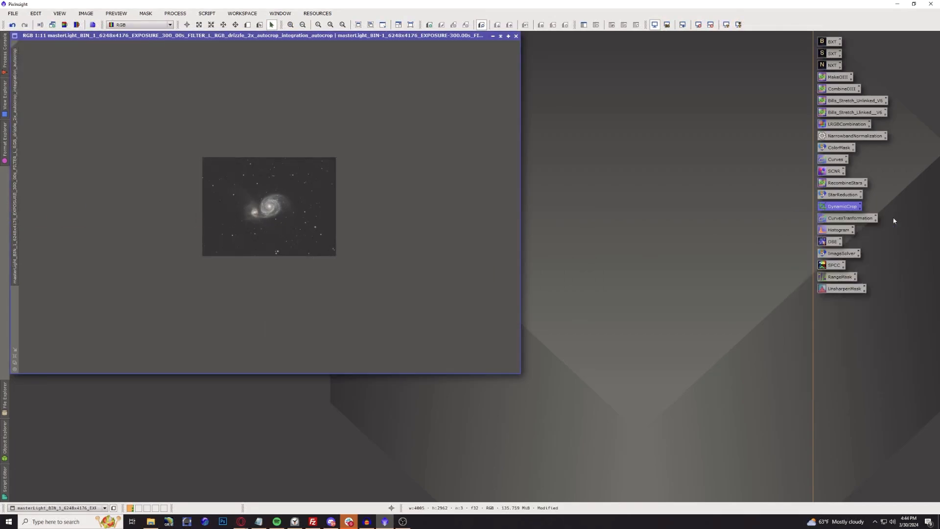
# Fit the cropped image in its window and run StarXTerminator on it with Generate Star Image, Unscreen Stars and Large Overlap enabled
pyautogui.click(14, 357)
pyautogui.moveTo(302, 37); pyautogui.dragTo(360, 52)
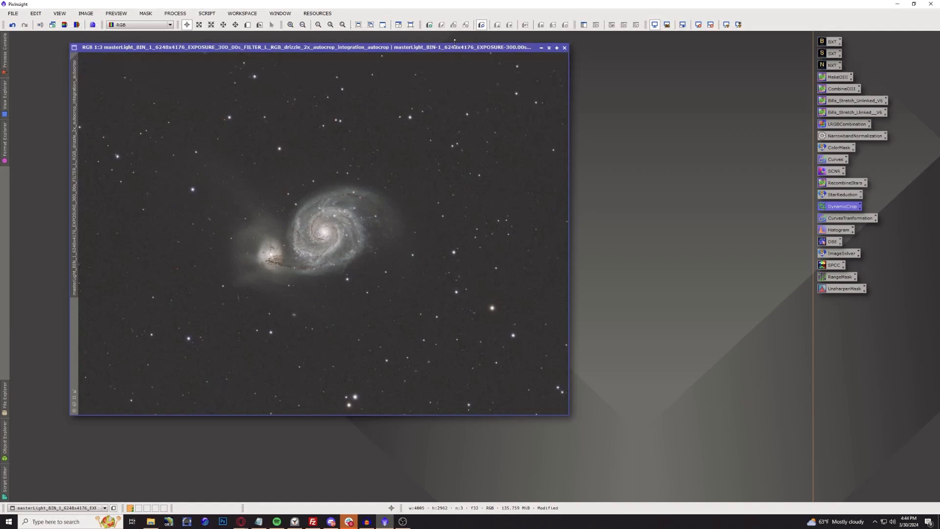
pyautogui.doubleClick(835, 54)
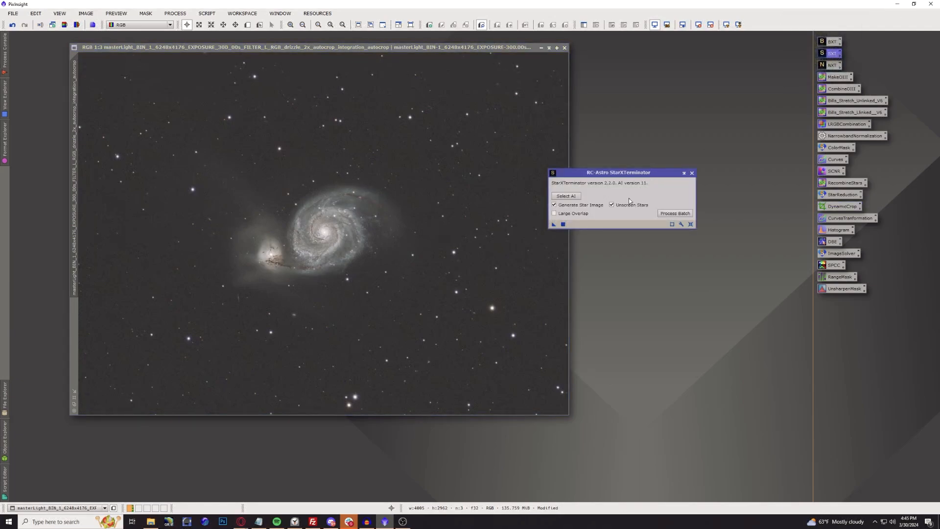
pyautogui.click(575, 215)
pyautogui.moveTo(554, 224); pyautogui.dragTo(403, 267)
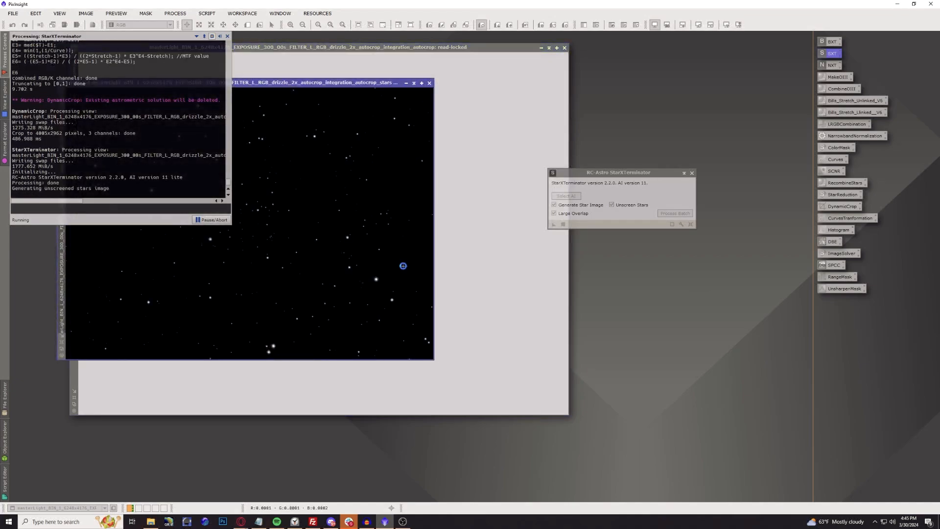
# Inspect the extracted star image and rename its identifier to stars
pyautogui.scroll(3, 237, 216)
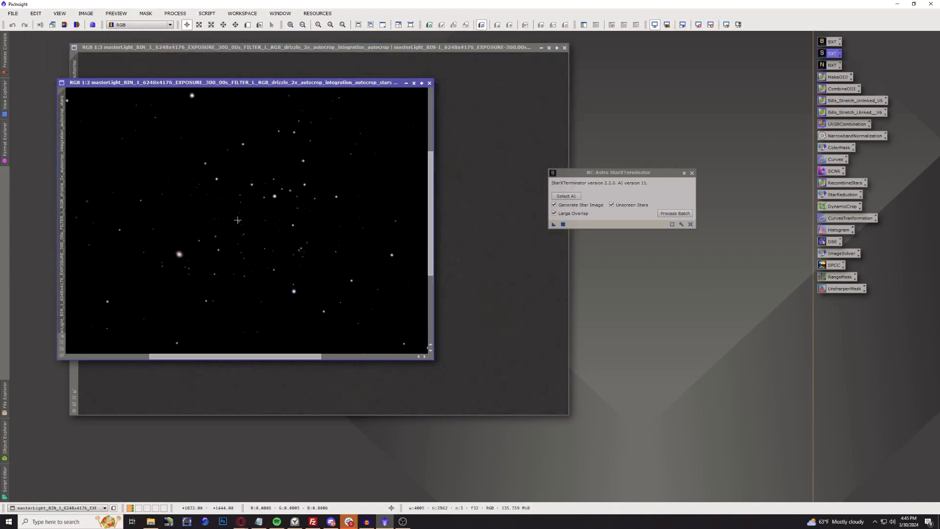
pyautogui.scroll(-1, 233, 237)
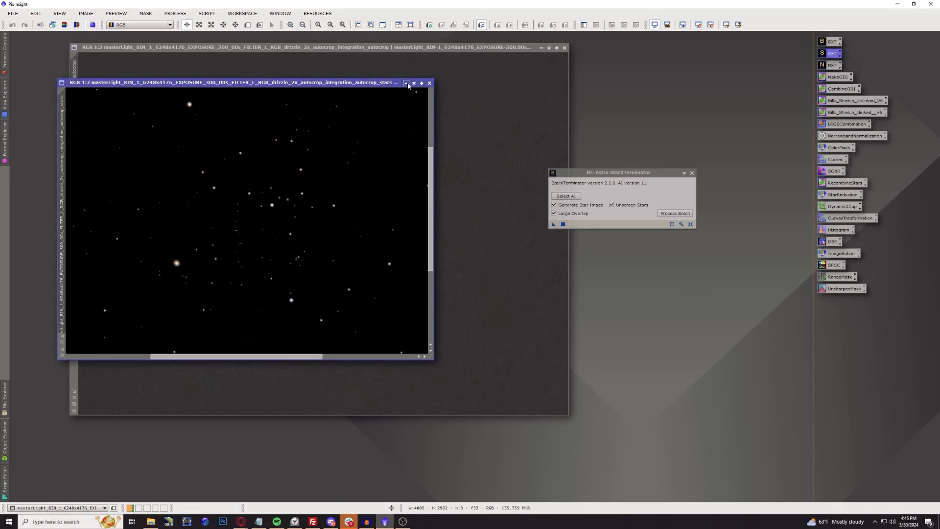
pyautogui.doubleClick(61, 150)
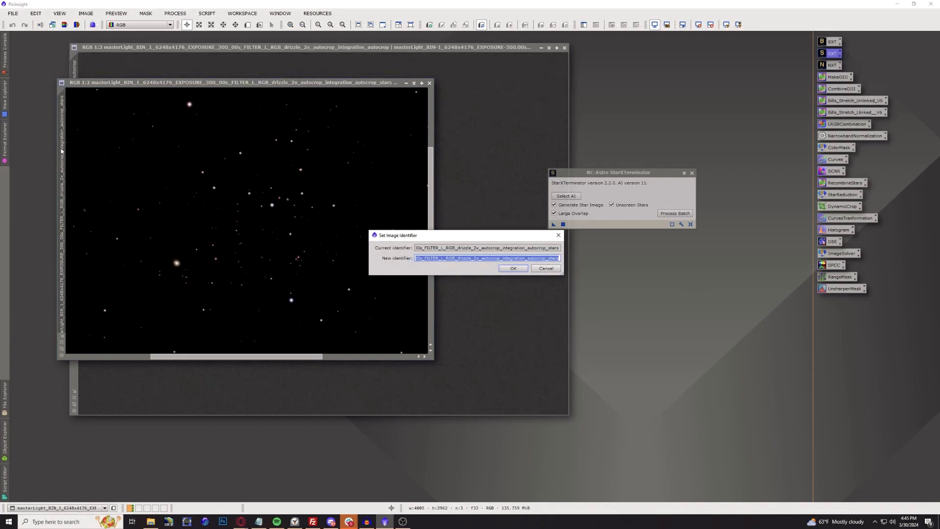
pyautogui.write('sta')
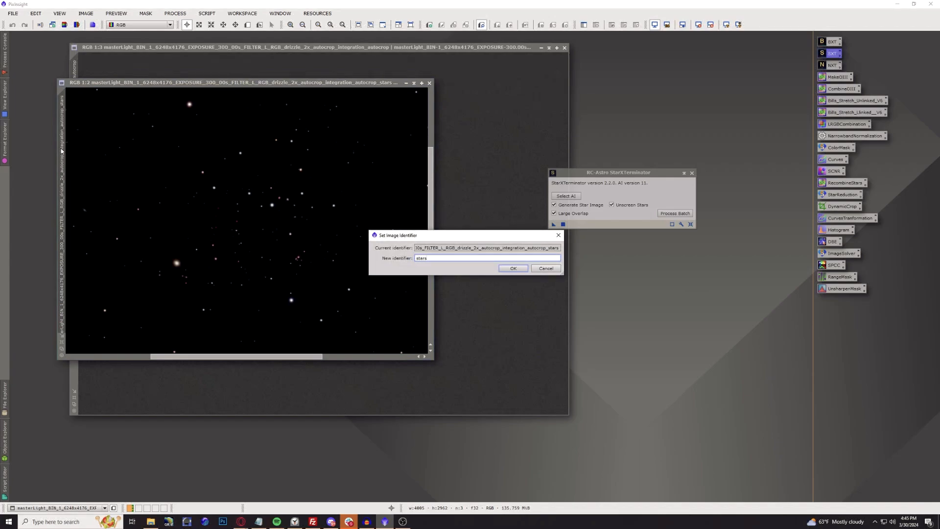
pyautogui.press('Return')
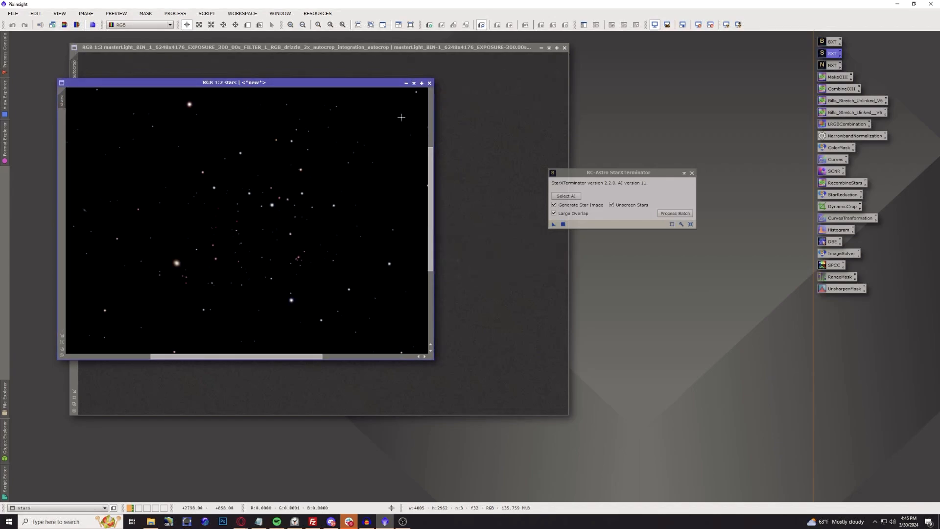
# Minimize the stars image, park its icon beside the galaxy image and close StarXTerminator
pyautogui.click(406, 83)
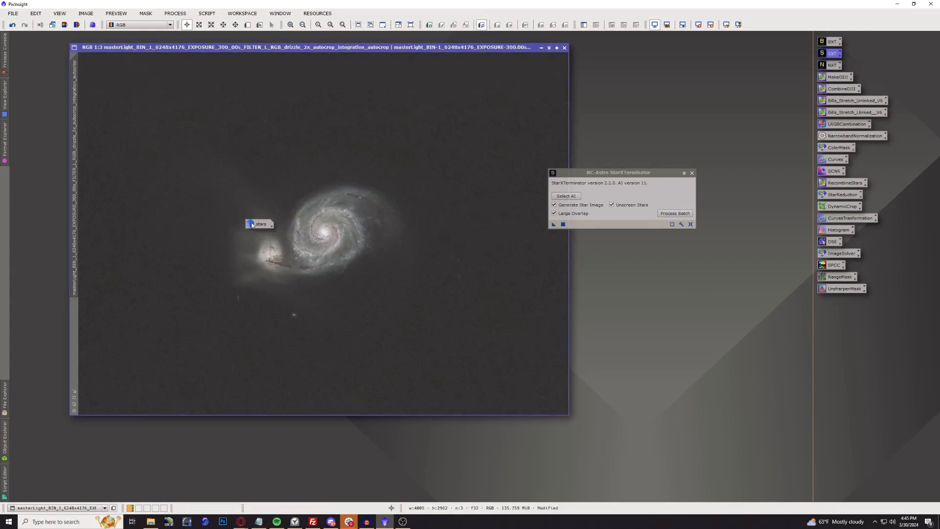
pyautogui.moveTo(259, 224); pyautogui.dragTo(643, 45)
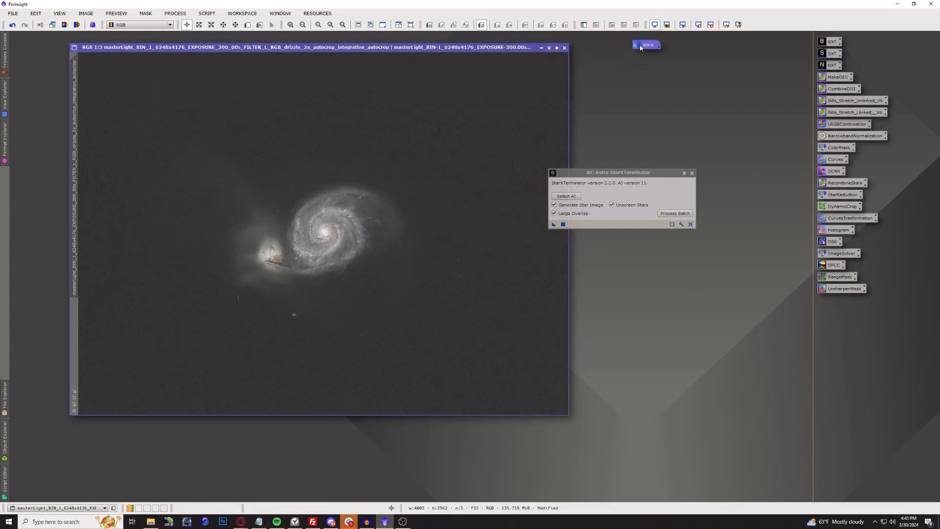
pyautogui.click(692, 173)
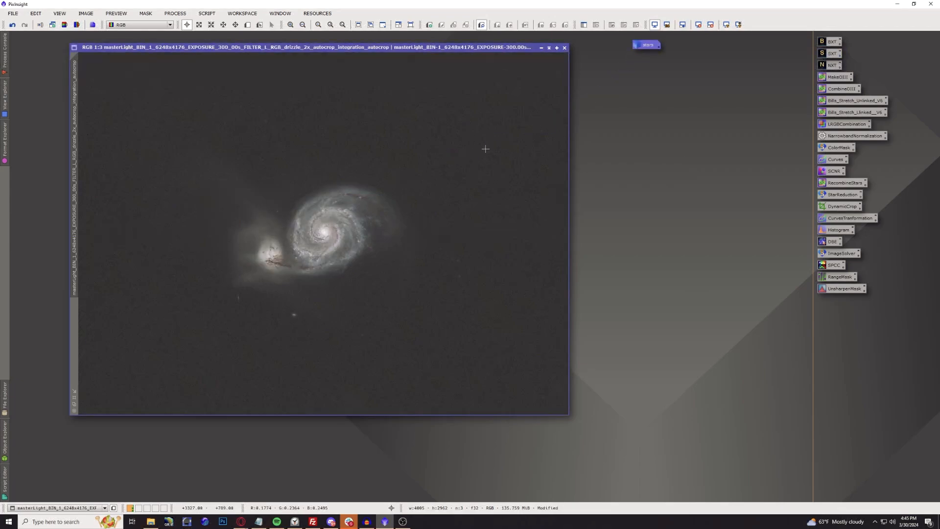
# Rename the galaxy image's identifier to starless
pyautogui.doubleClick(75, 126)
pyautogui.write('starle')
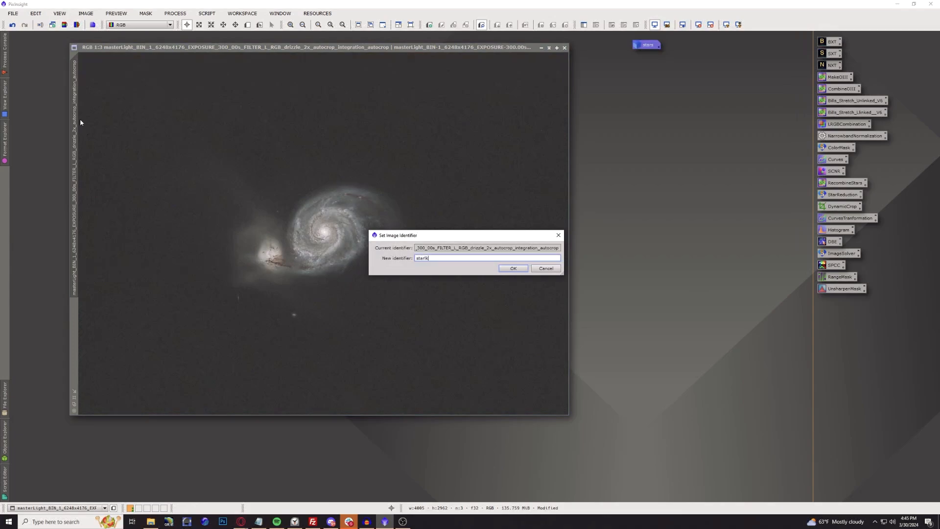
pyautogui.write('ss')
pyautogui.press('Return')
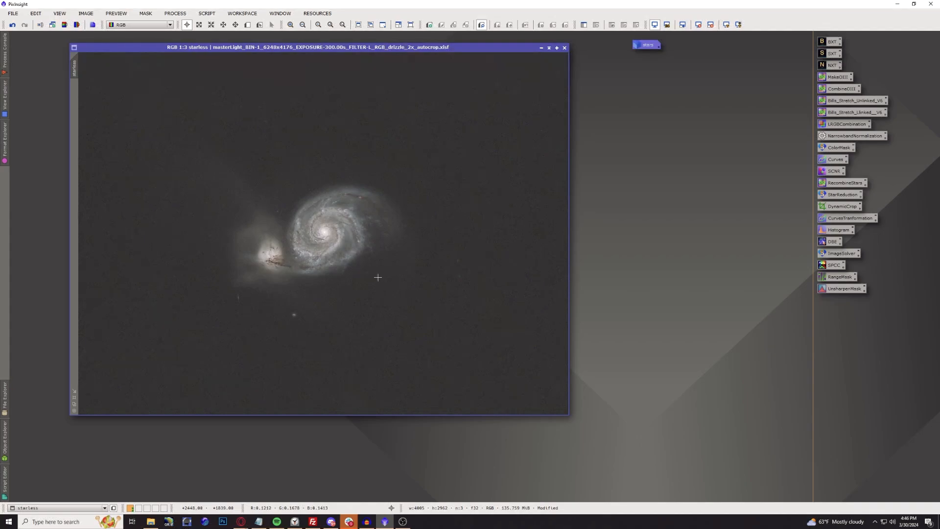
# Open RangeSelection with a real-time preview of the starless image and set the lower limit to 0.28 and fuzziness to 0.96
pyautogui.click(173, 14)
pyautogui.moveTo(196, 25)
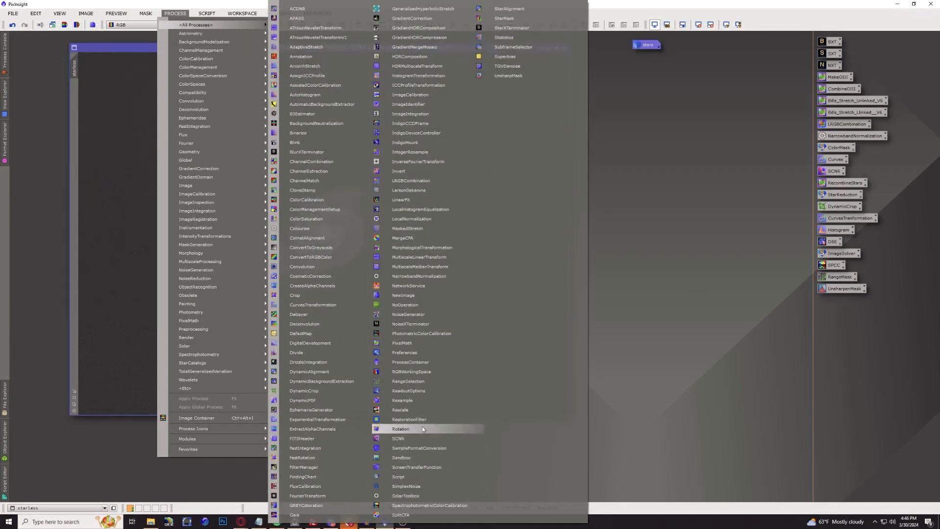
pyautogui.click(427, 381)
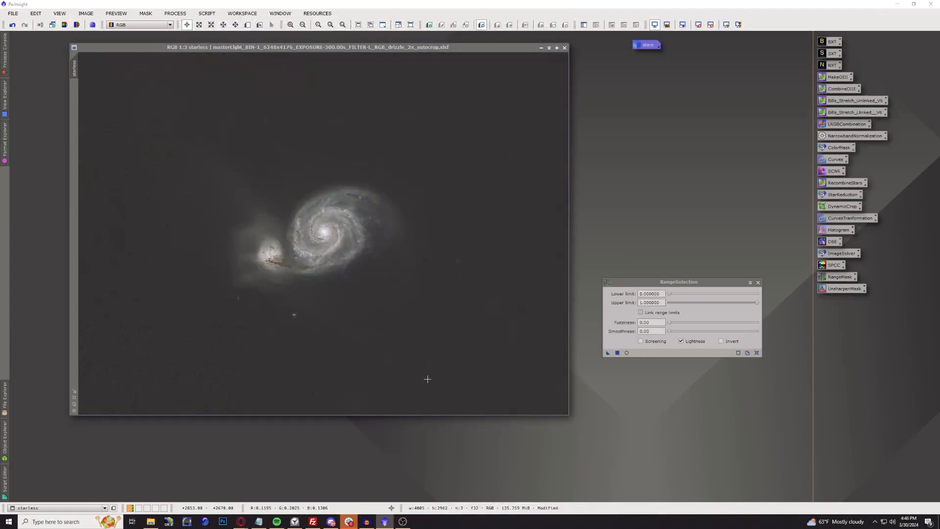
pyautogui.click(626, 352)
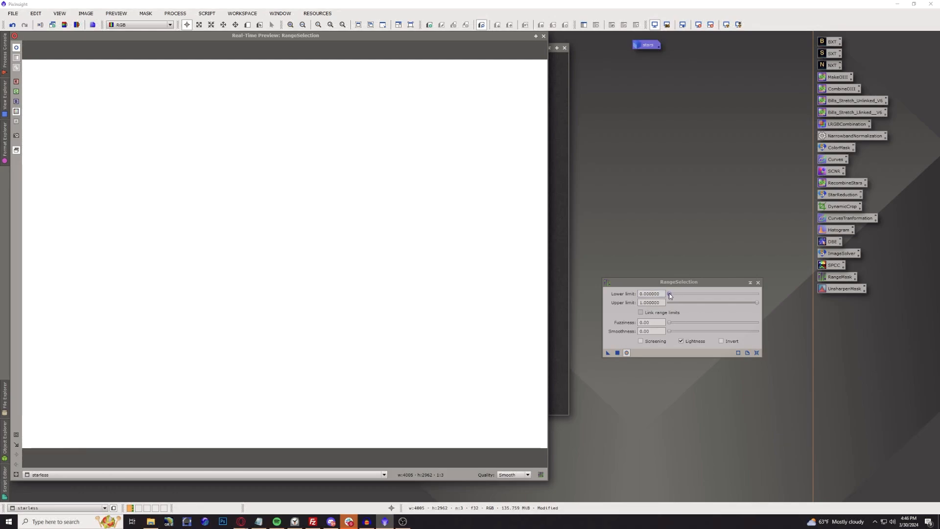
pyautogui.moveTo(669, 294); pyautogui.dragTo(696, 296)
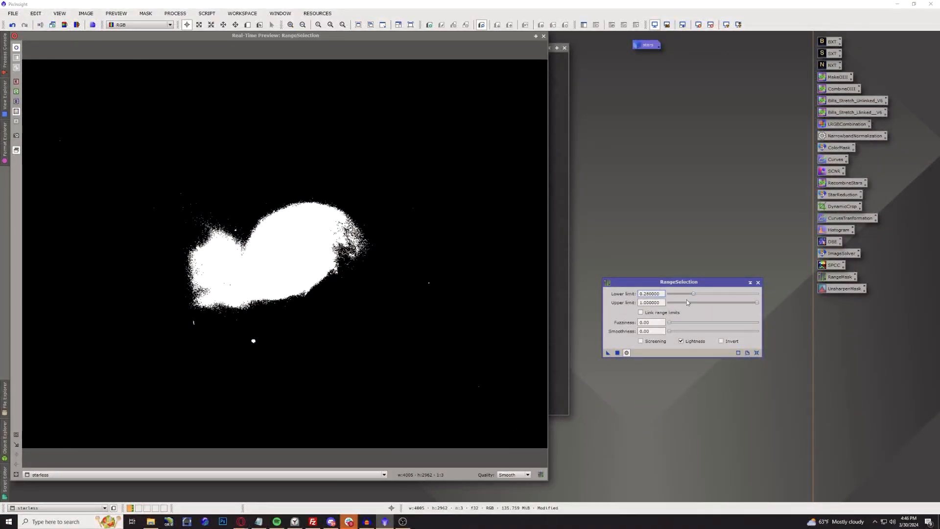
pyautogui.click(670, 324)
pyautogui.moveTo(670, 324); pyautogui.dragTo(760, 329)
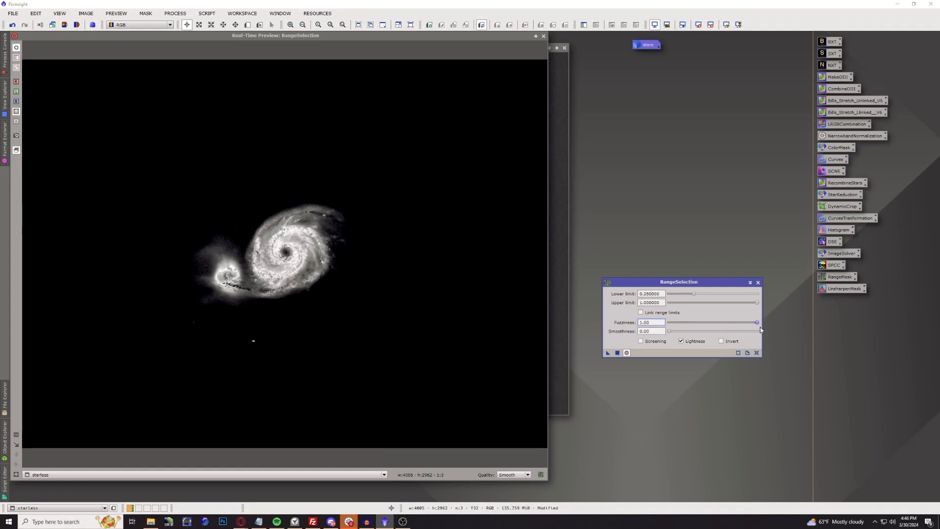
pyautogui.moveTo(760, 329); pyautogui.dragTo(754, 328)
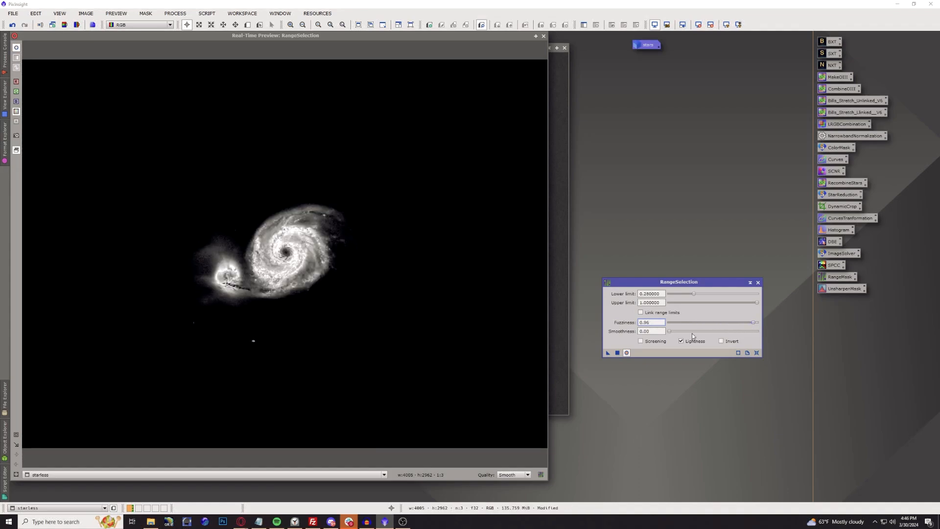
# Set the lower limit to 0.23 and smoothness to 10.5, generate the range mask and close the real-time preview
pyautogui.moveTo(693, 297); pyautogui.dragTo(689, 297)
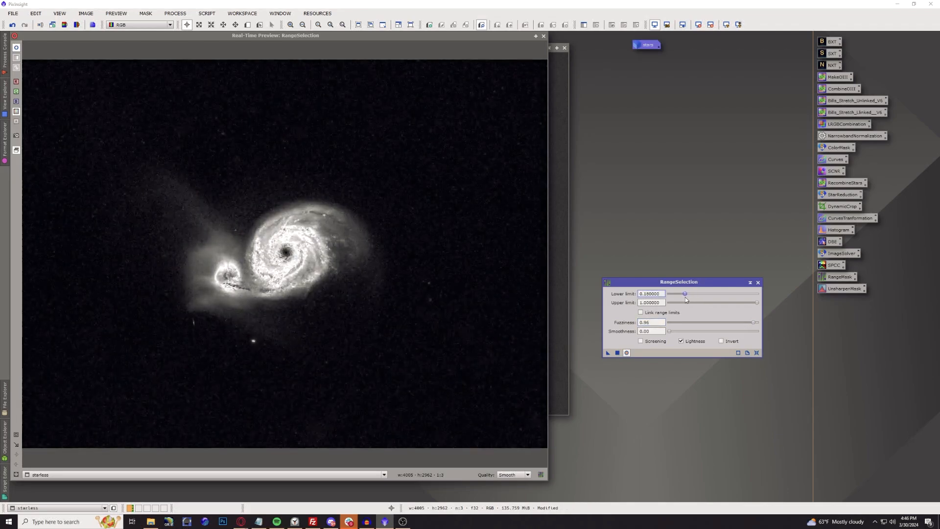
pyautogui.moveTo(689, 297); pyautogui.dragTo(689, 299)
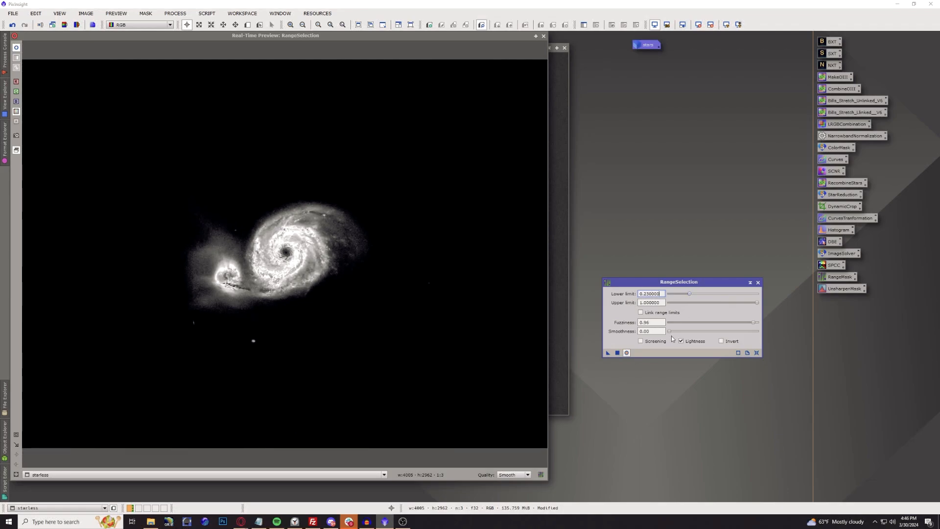
pyautogui.moveTo(670, 333); pyautogui.dragTo(681, 334)
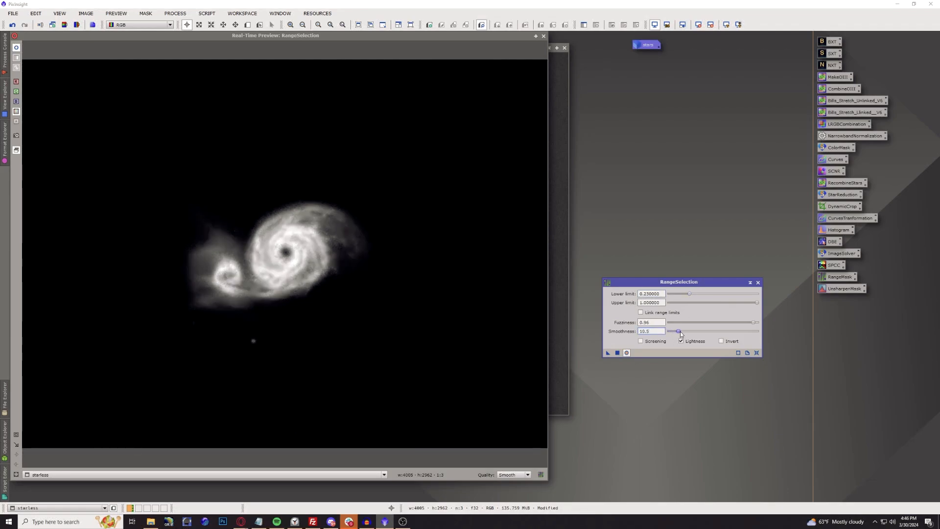
pyautogui.click(618, 353)
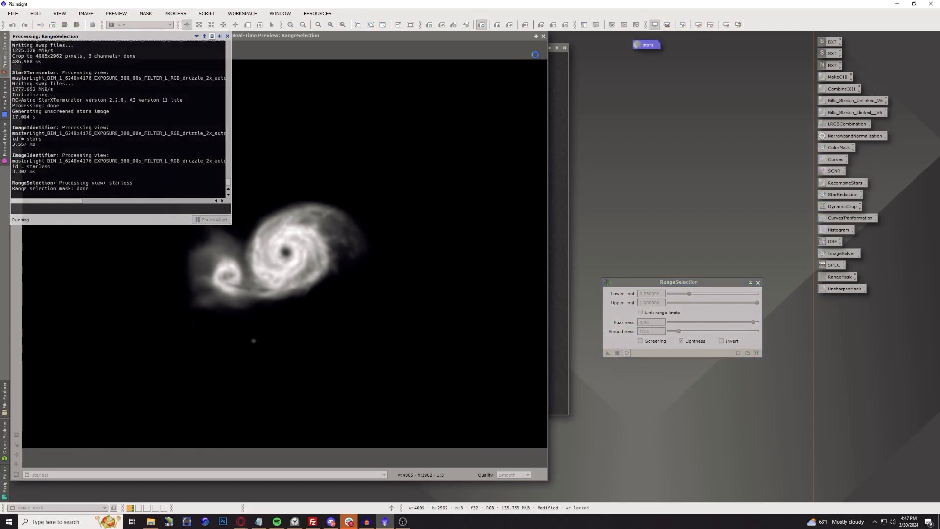
pyautogui.click(544, 36)
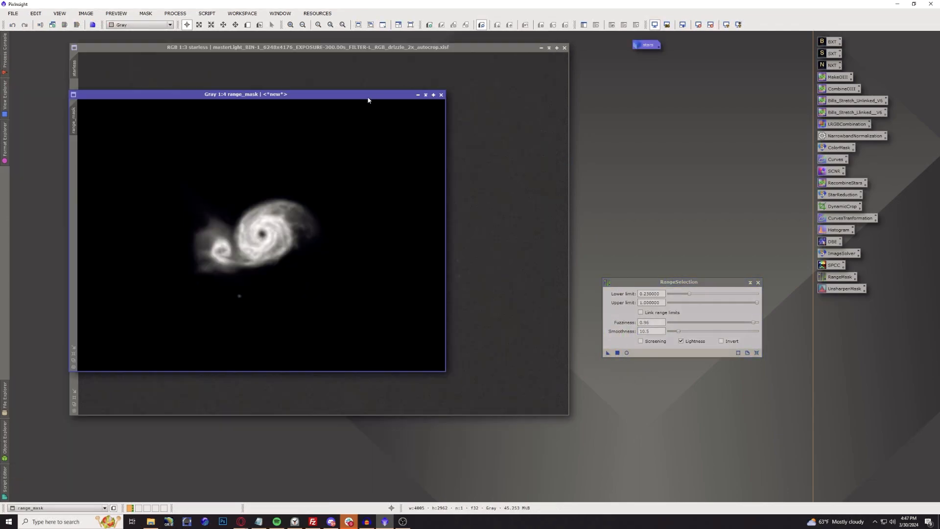
# Apply range_mask as a mask to the starless image, hide the red mask overlay and minimize the mask image
pyautogui.moveTo(370, 99); pyautogui.dragTo(660, 88)
pyautogui.moveTo(355, 115)
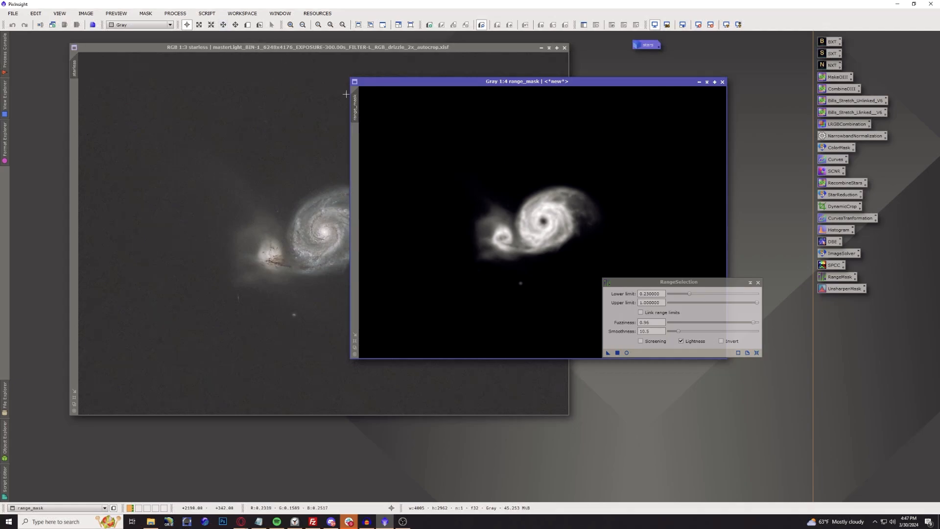
pyautogui.moveTo(356, 103); pyautogui.dragTo(71, 97)
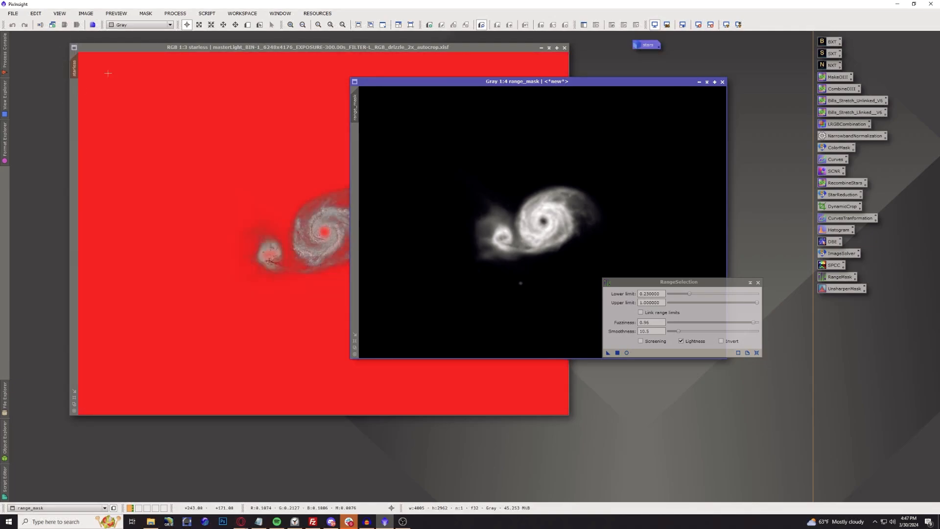
pyautogui.click(231, 48)
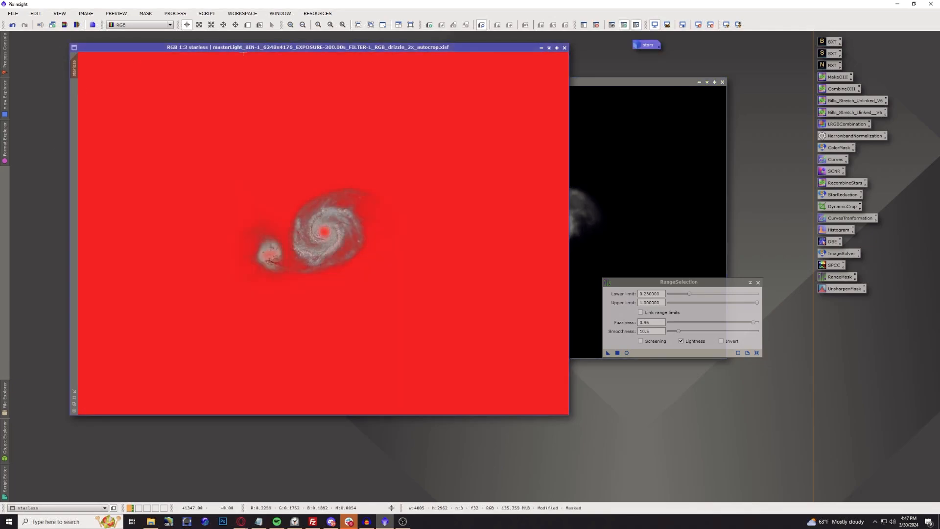
pyautogui.click(636, 27)
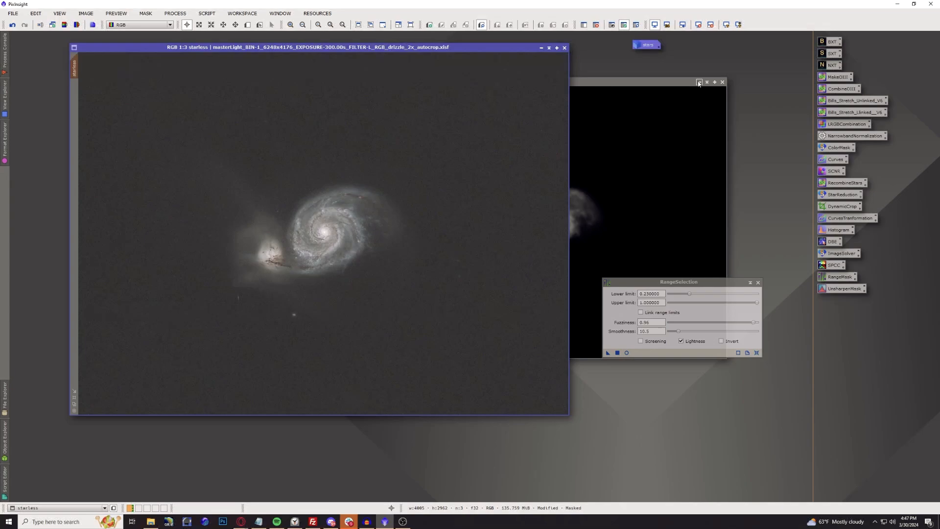
pyautogui.click(700, 82)
pyautogui.moveTo(553, 225); pyautogui.dragTo(612, 109)
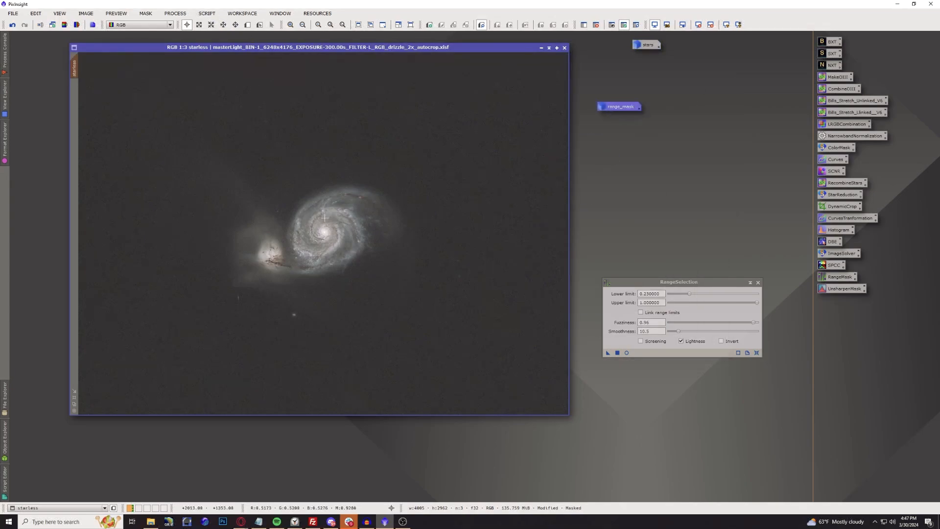
# Launch the CreateHDRImage script on starless and set Saturation to 18.0 while previewing the galaxy pair at 1:2
pyautogui.click(206, 13)
pyautogui.moveTo(245, 118)
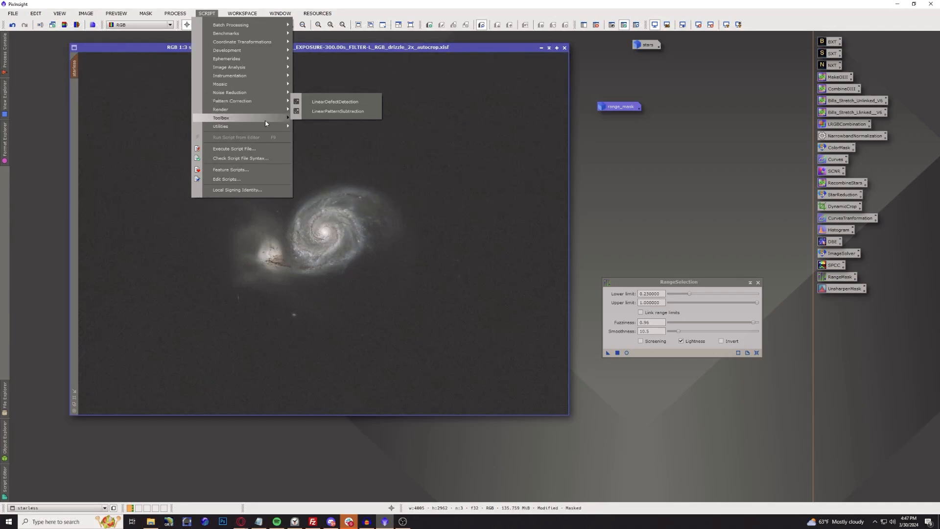
pyautogui.moveTo(266, 123)
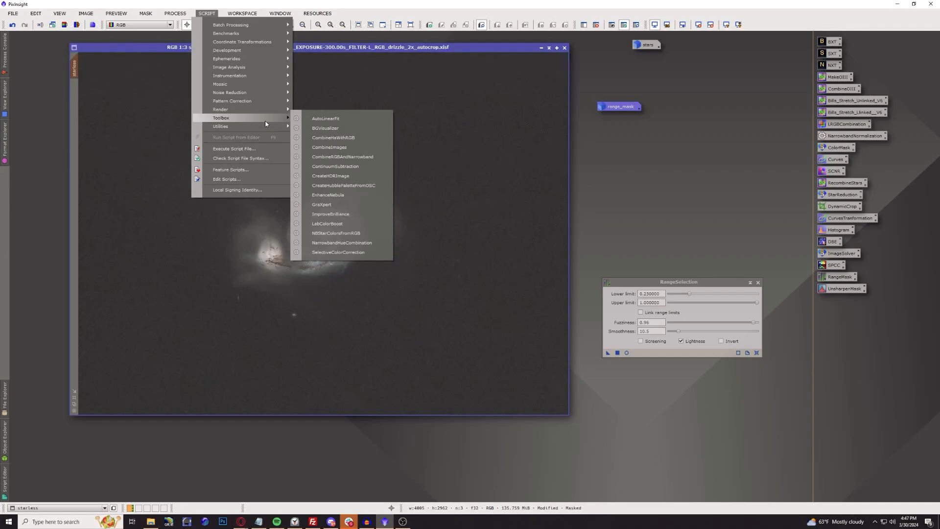
pyautogui.click(345, 177)
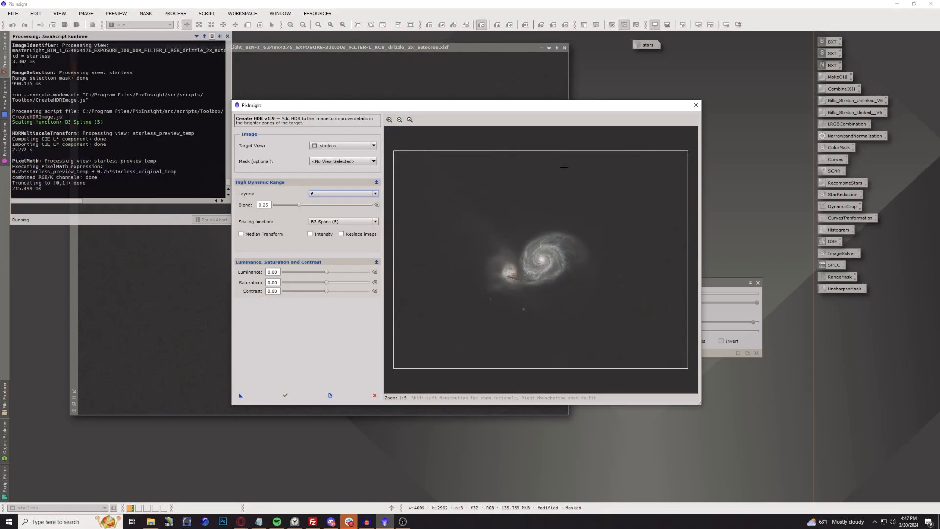
pyautogui.click(389, 120)
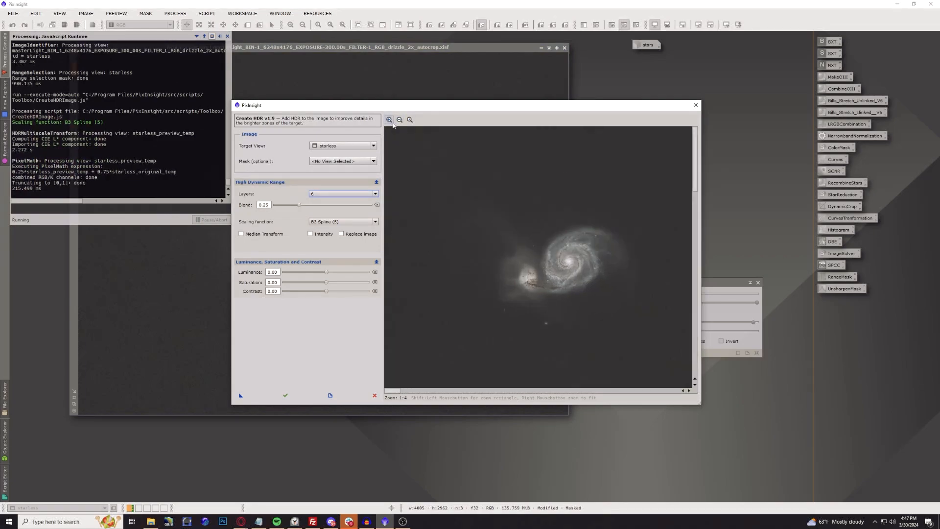
pyautogui.click(389, 120)
pyautogui.click(389, 119)
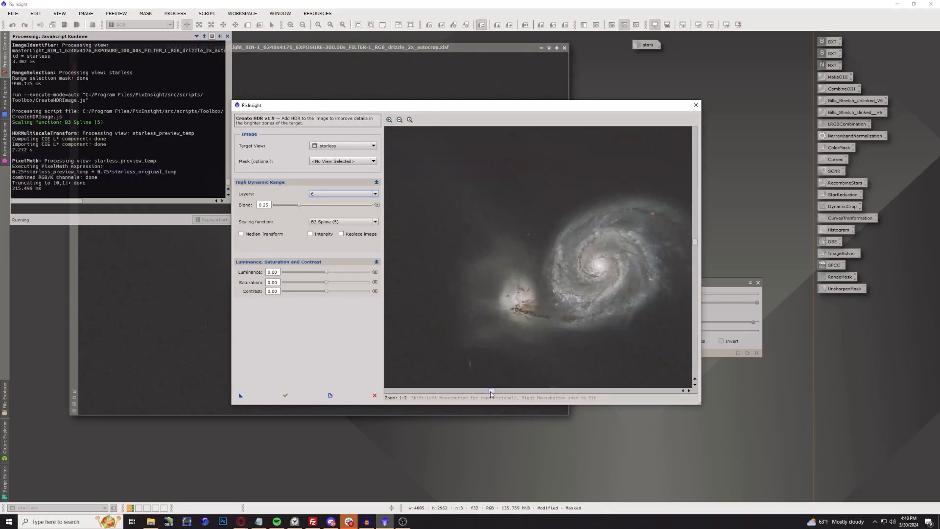
pyautogui.moveTo(492, 391); pyautogui.dragTo(532, 402)
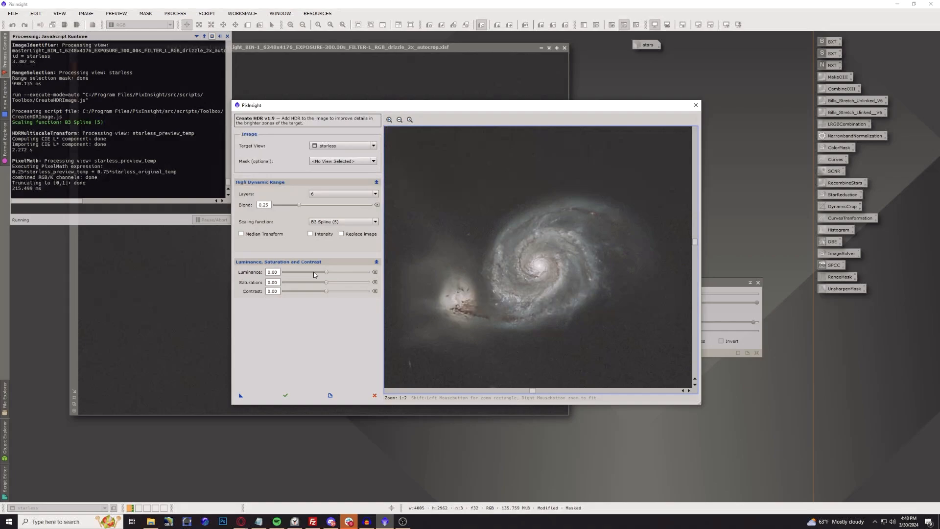
pyautogui.moveTo(326, 283); pyautogui.dragTo(335, 285)
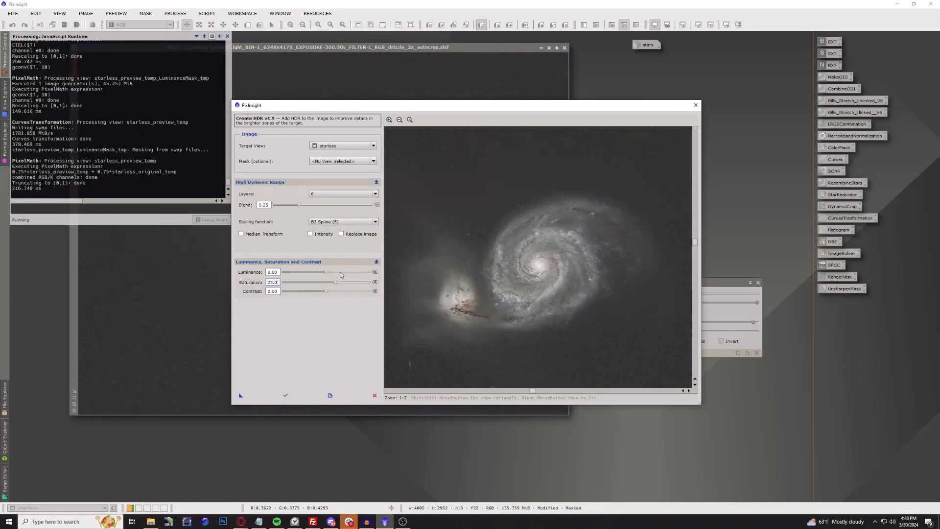
pyautogui.moveTo(336, 282); pyautogui.dragTo(334, 282)
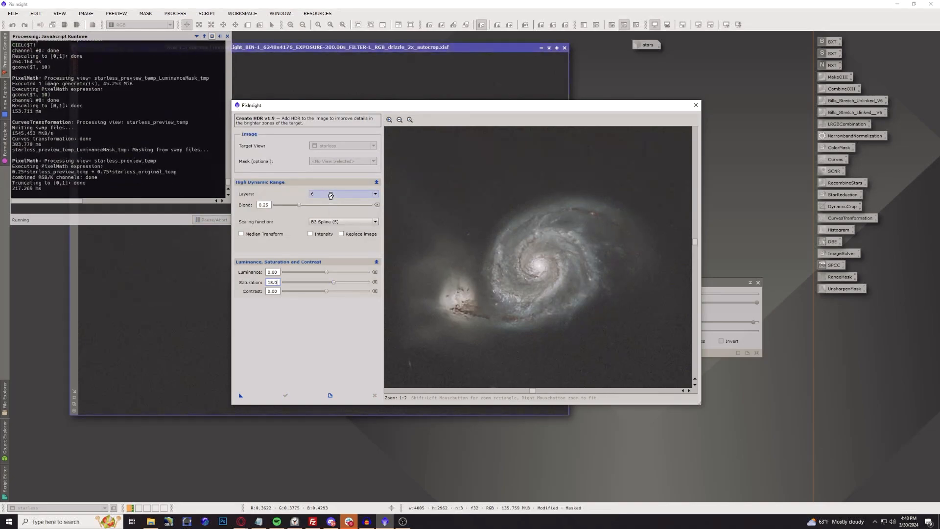
# Select range_mask as the HDR mask and set the number of layers to 8
pyautogui.click(340, 161)
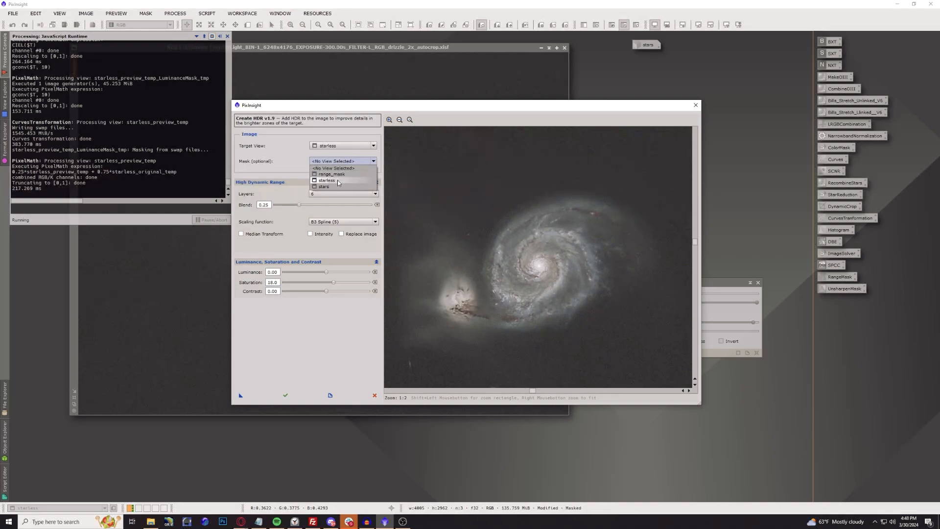
pyautogui.click(337, 174)
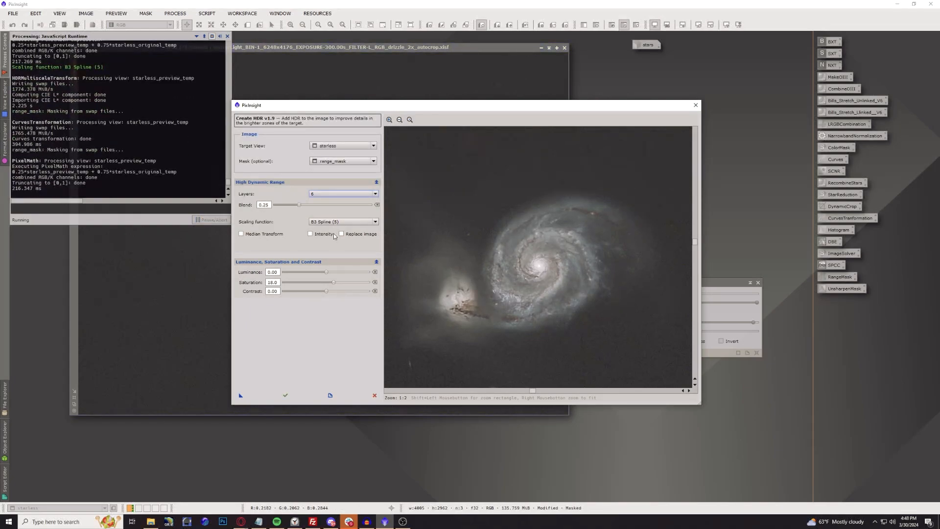
pyautogui.click(340, 194)
pyautogui.click(336, 224)
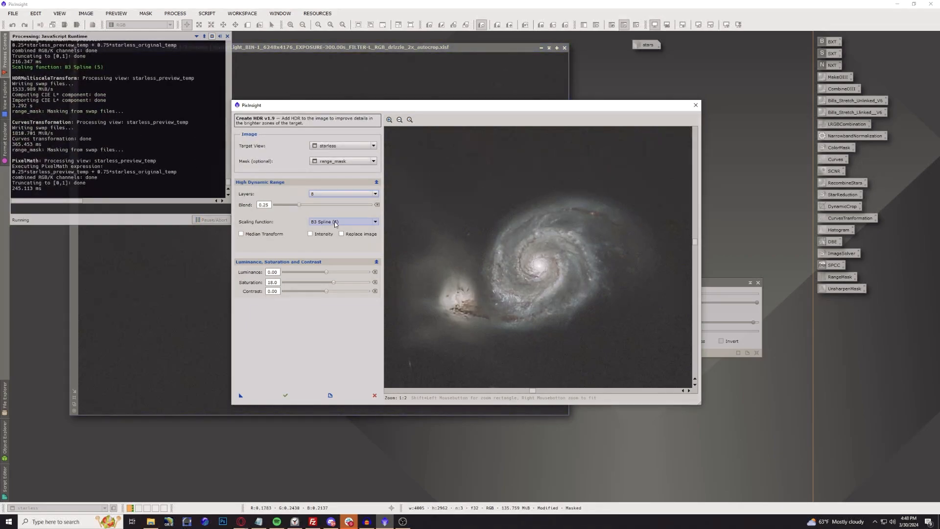
# Create the HDR image and place it beside the original starless image, enlarged for comparison
pyautogui.click(285, 395)
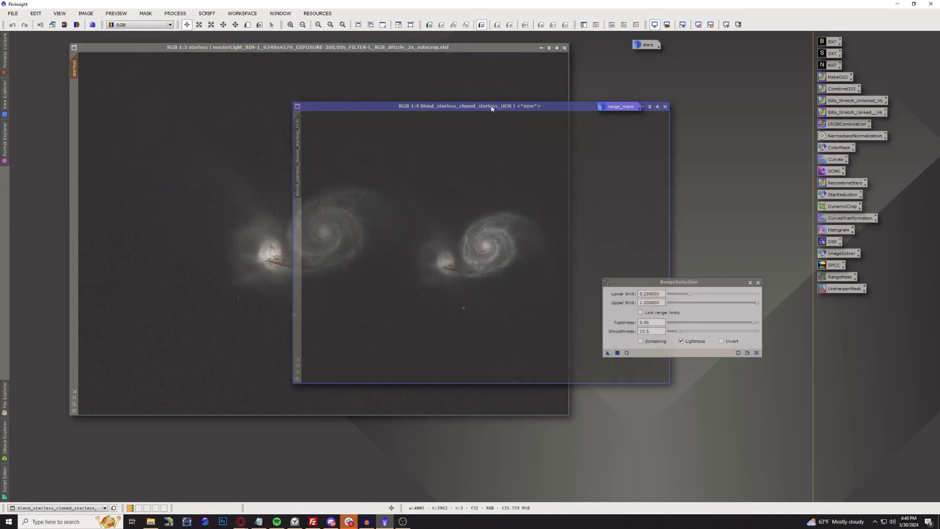
pyautogui.moveTo(491, 105); pyautogui.dragTo(608, 81)
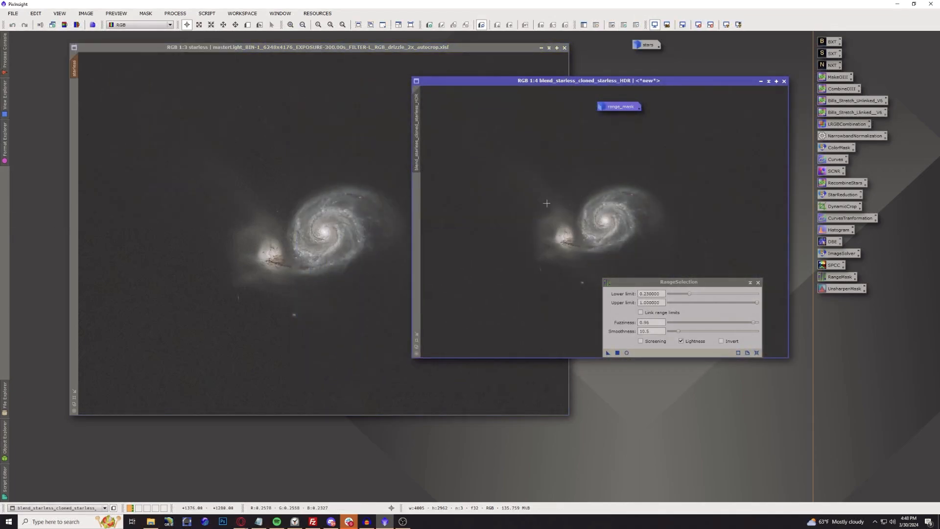
pyautogui.scroll(2, 568, 220)
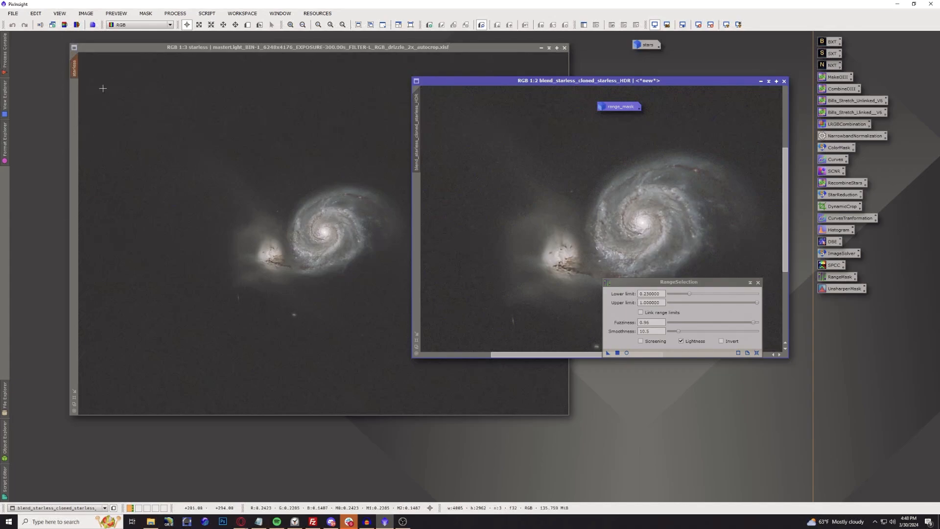
# Reposition the HDR image and rename the original starless image as starless_old
pyautogui.moveTo(482, 81)
pyautogui.mouseDown()
pyautogui.moveTo(392, 86)
pyautogui.moveTo(474, 97)
pyautogui.mouseUp()
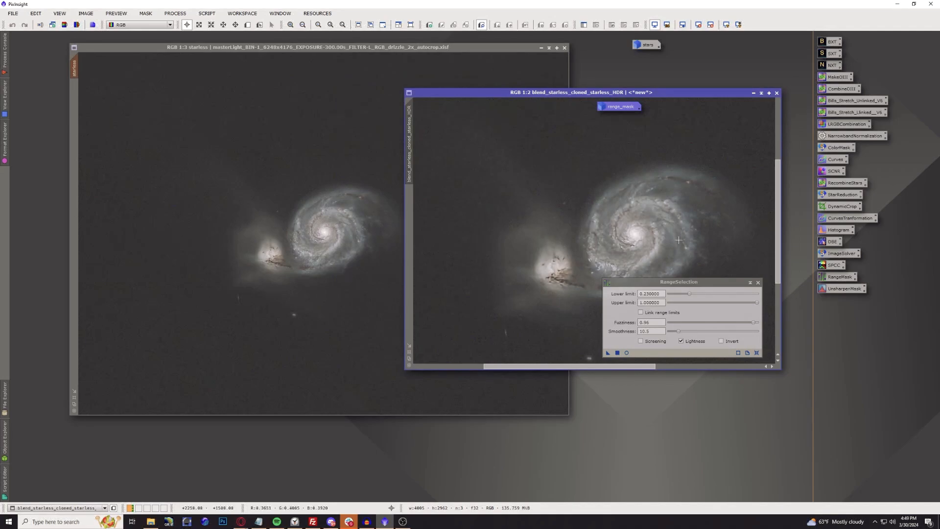
pyautogui.click(541, 48)
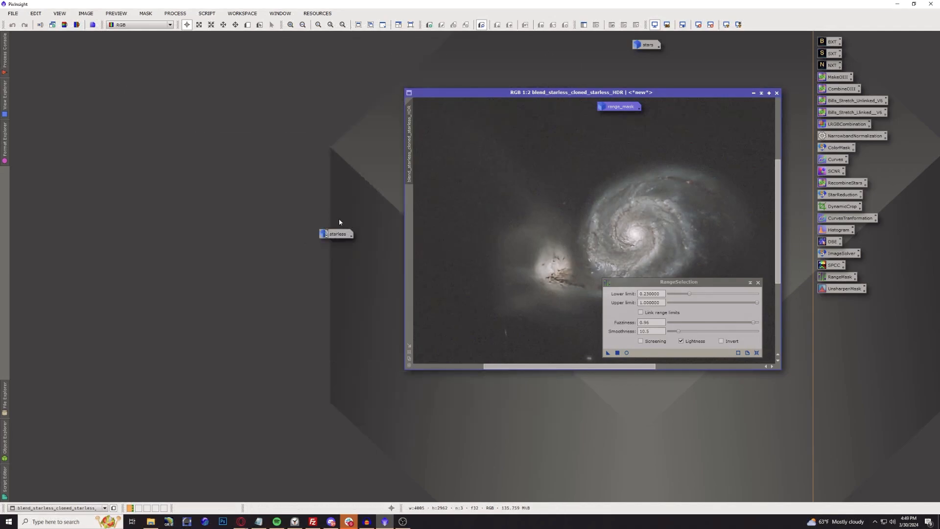
pyautogui.doubleClick(336, 234)
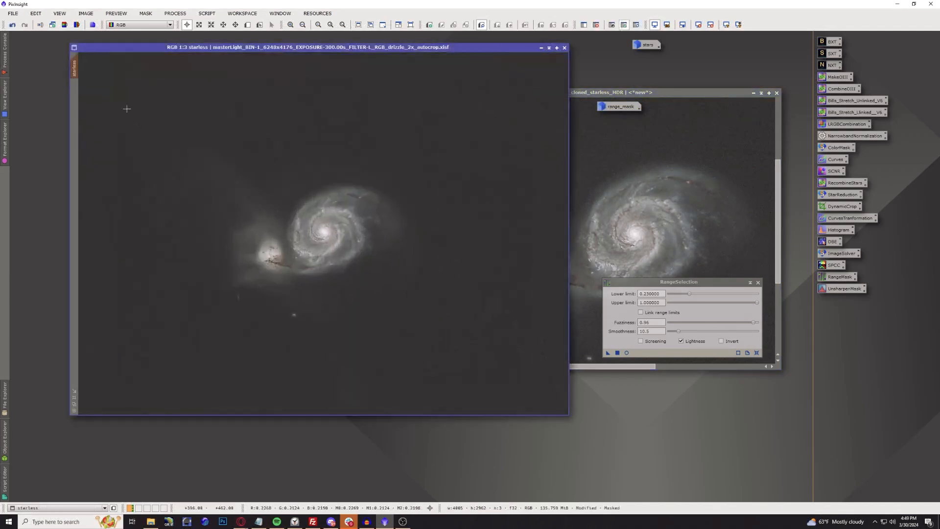
pyautogui.doubleClick(74, 68)
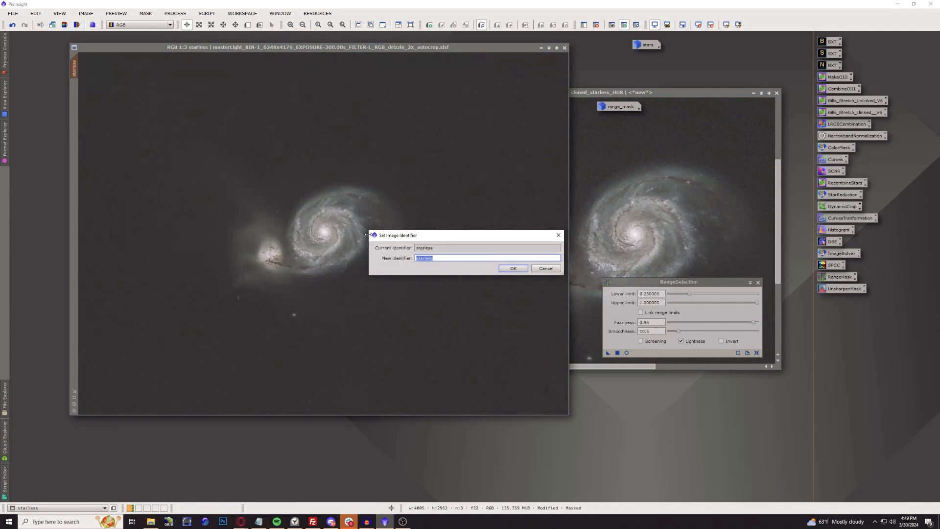
pyautogui.write('starles')
pyautogui.click(513, 268)
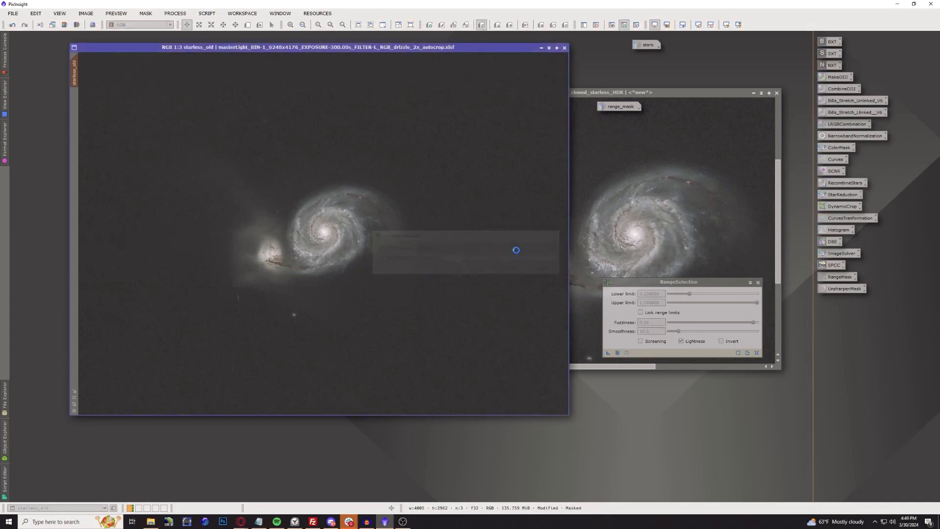
# Minimize starless_old out of the way and examine the spiral galaxy's detail in the HDR image at several magnifications
pyautogui.click(538, 47)
pyautogui.moveTo(349, 236); pyautogui.dragTo(35, 47)
pyautogui.moveTo(514, 93); pyautogui.dragTo(273, 88)
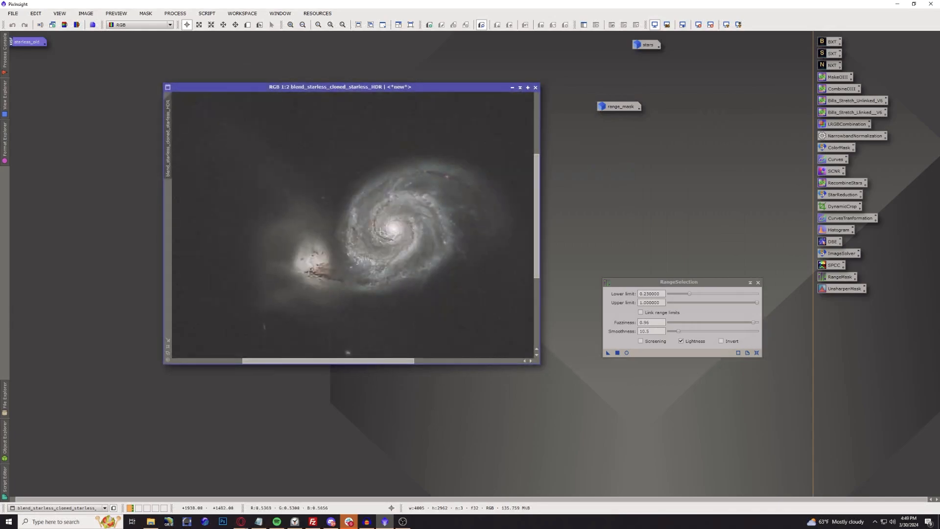
pyautogui.scroll(-1, 380, 231)
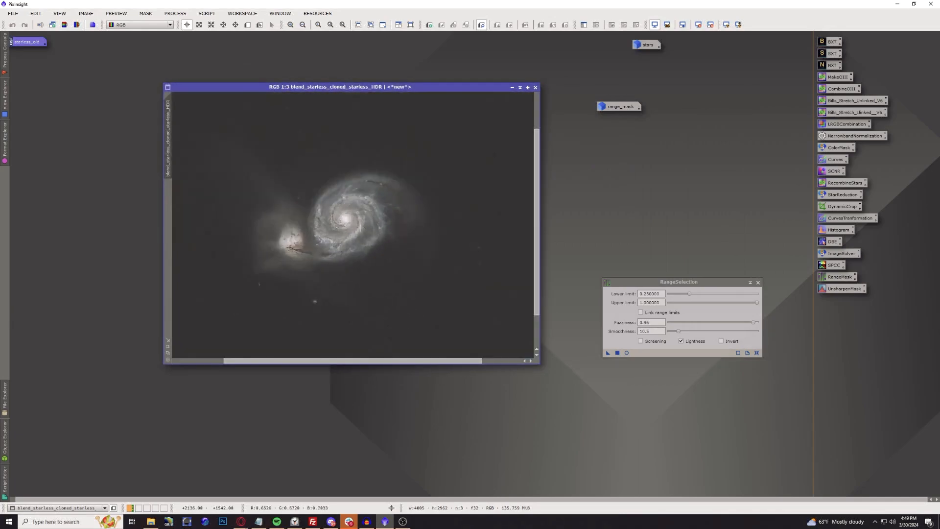
pyautogui.scroll(1, 352, 224)
pyautogui.scroll(1, 352, 223)
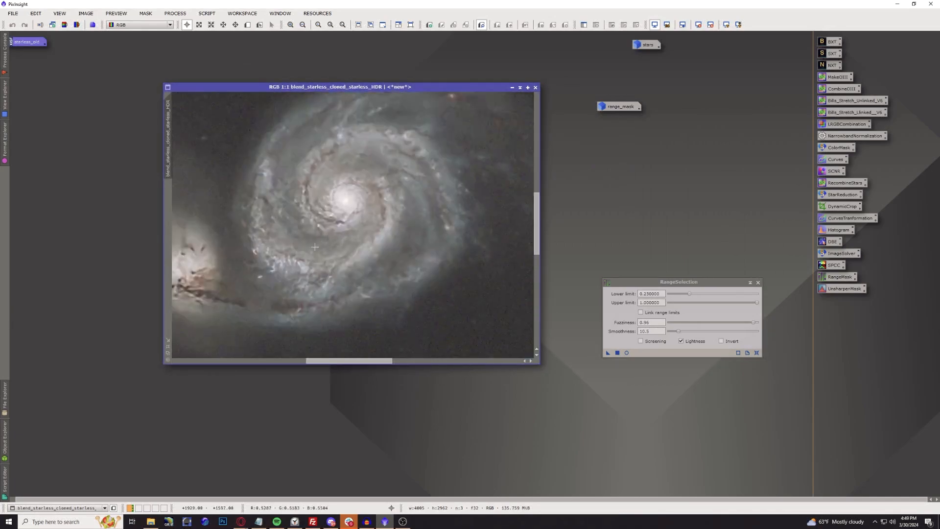
pyautogui.scroll(1, 298, 254)
pyautogui.scroll(-1, 308, 266)
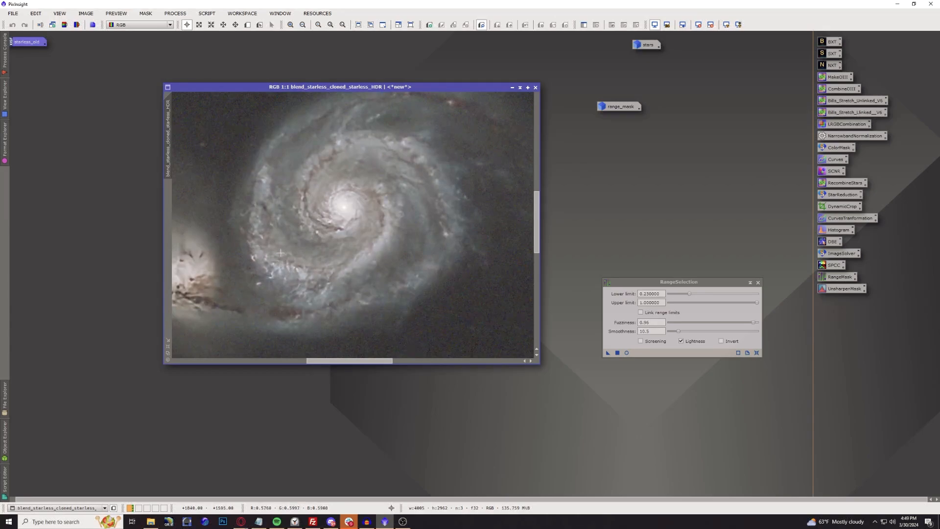
# Close the HDR image without saving it and restore the minimized starless_old image
pyautogui.click(536, 90)
pyautogui.click(448, 281)
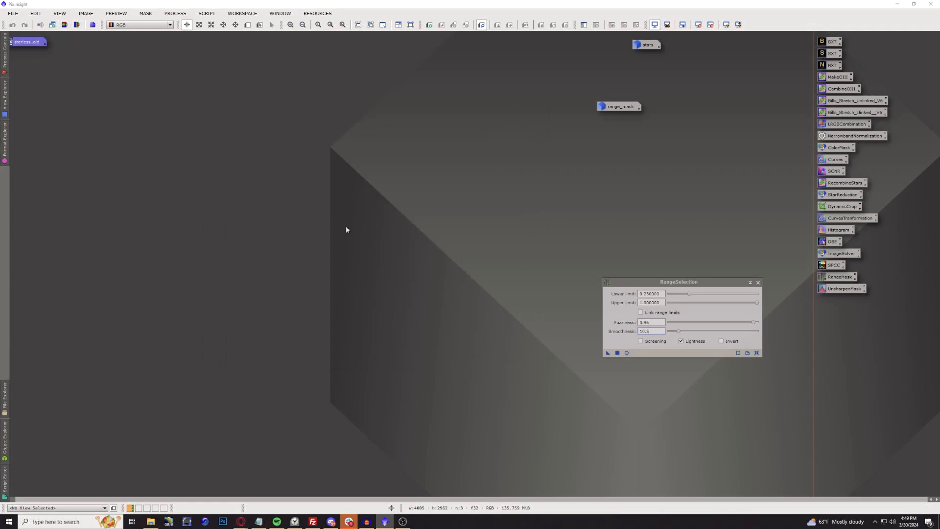
pyautogui.doubleClick(39, 42)
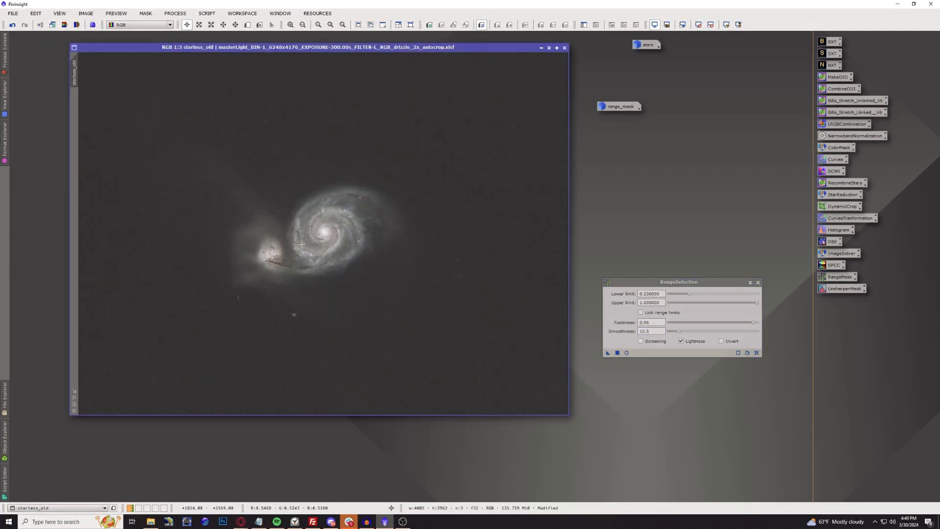
pyautogui.scroll(5, 309, 254)
pyautogui.scroll(-5, 308, 254)
# Rename the starless_old image back to starless
pyautogui.doubleClick(75, 70)
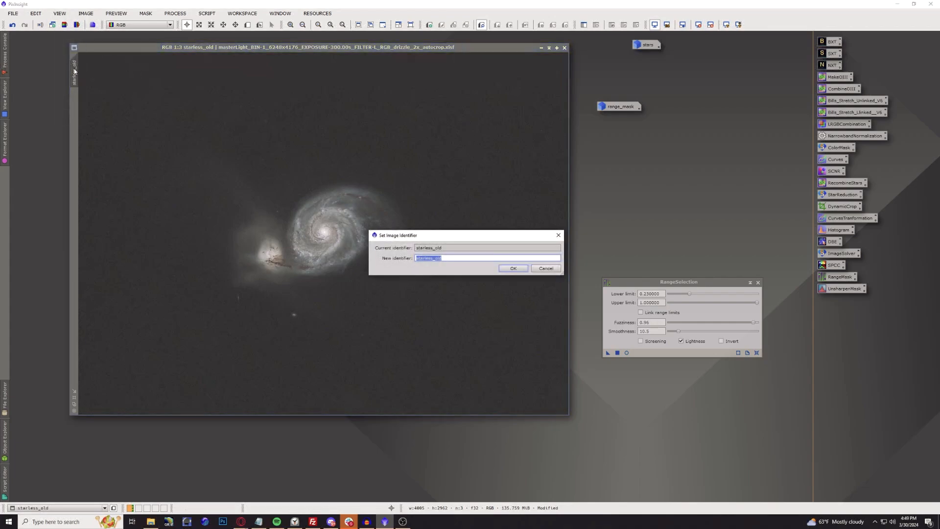
pyautogui.write('starless')
pyautogui.press('Return')
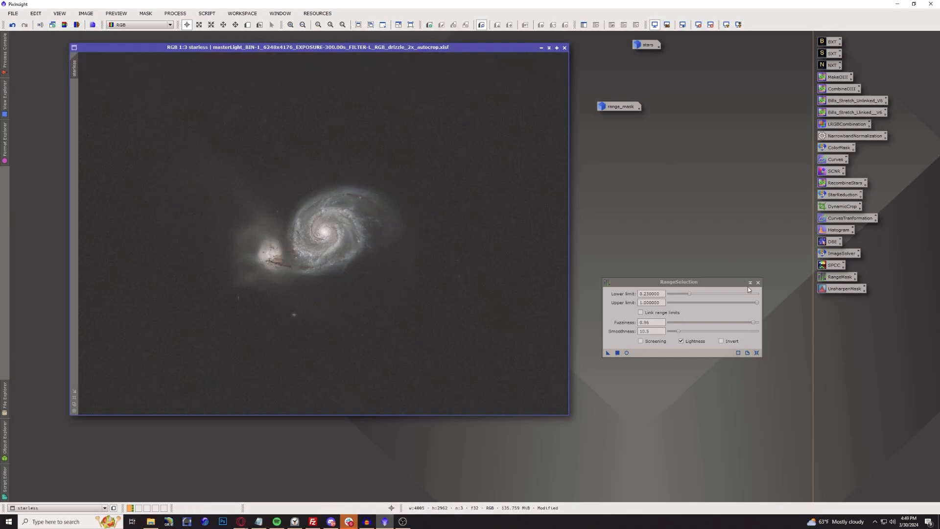
# Launch the ColorMask_mod script on starless, enlarge the galaxy pair in its target preview and sample hues in the spiral
pyautogui.click(212, 16)
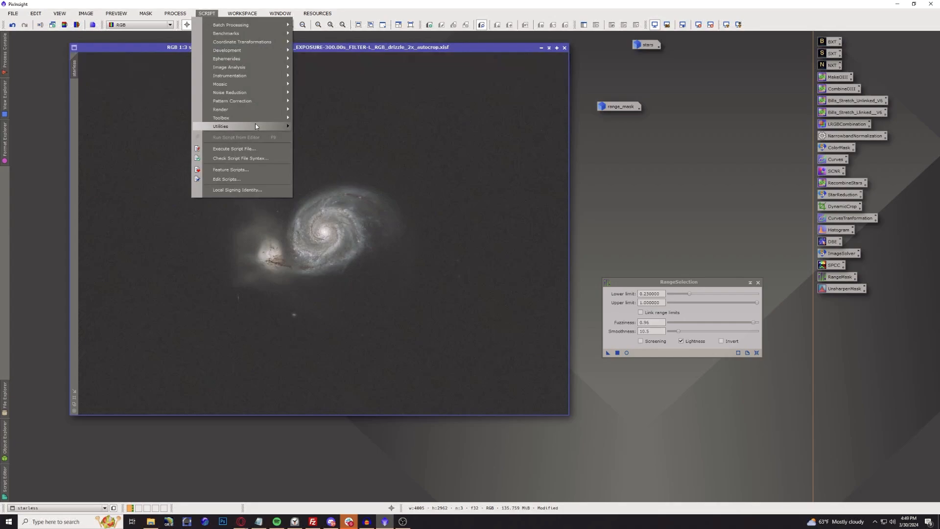
pyautogui.moveTo(255, 125)
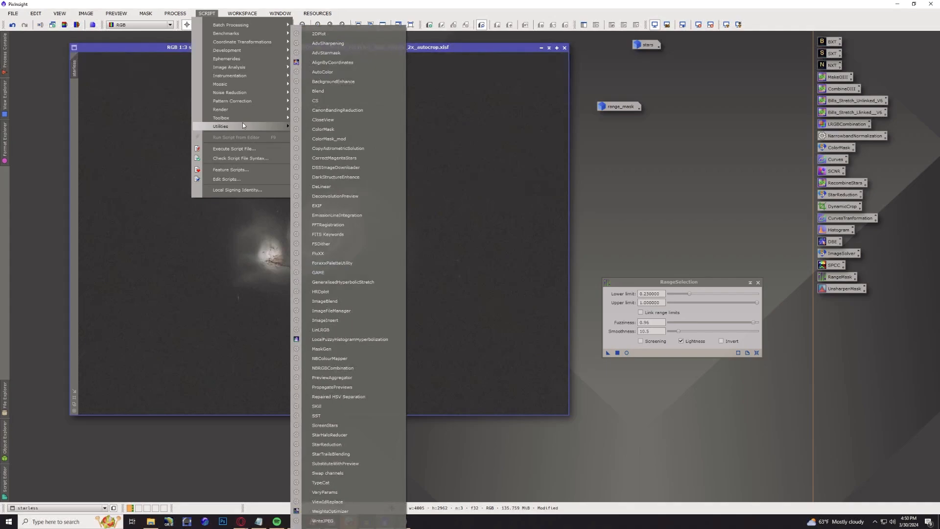
pyautogui.click(352, 139)
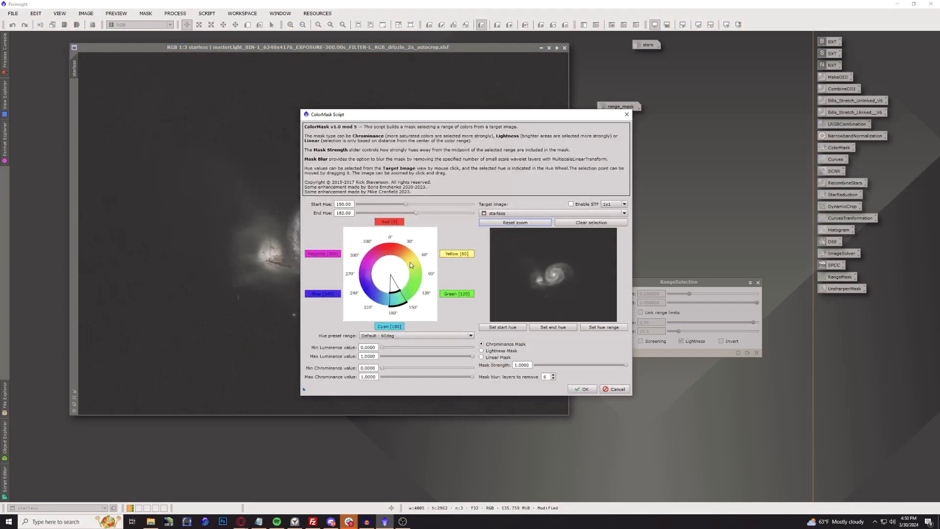
pyautogui.moveTo(522, 246); pyautogui.dragTo(581, 298)
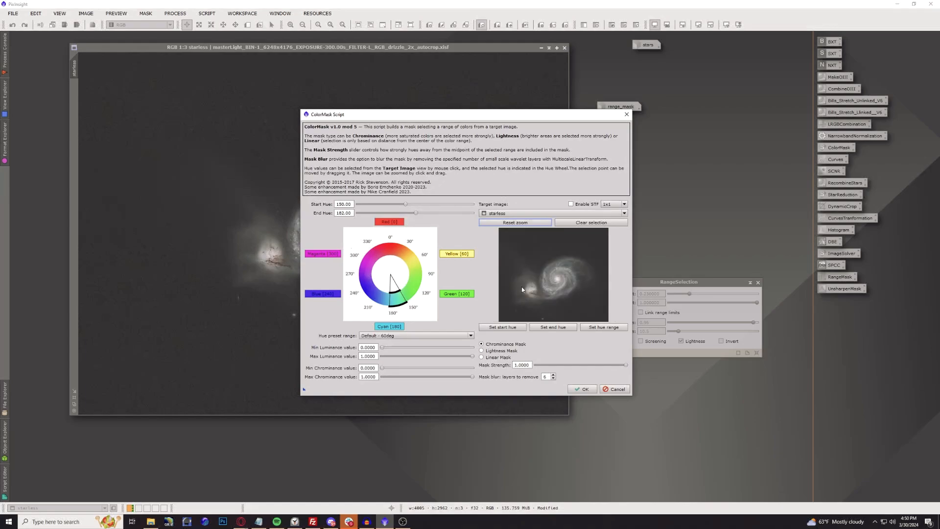
pyautogui.click(570, 291)
pyautogui.click(571, 286)
pyautogui.moveTo(571, 287); pyautogui.dragTo(570, 280)
pyautogui.click(567, 283)
pyautogui.click(560, 289)
# Choose the Blue hue preset, adjust the range to start hue 187 and end hue 256, and generate the color mask
pyautogui.click(322, 294)
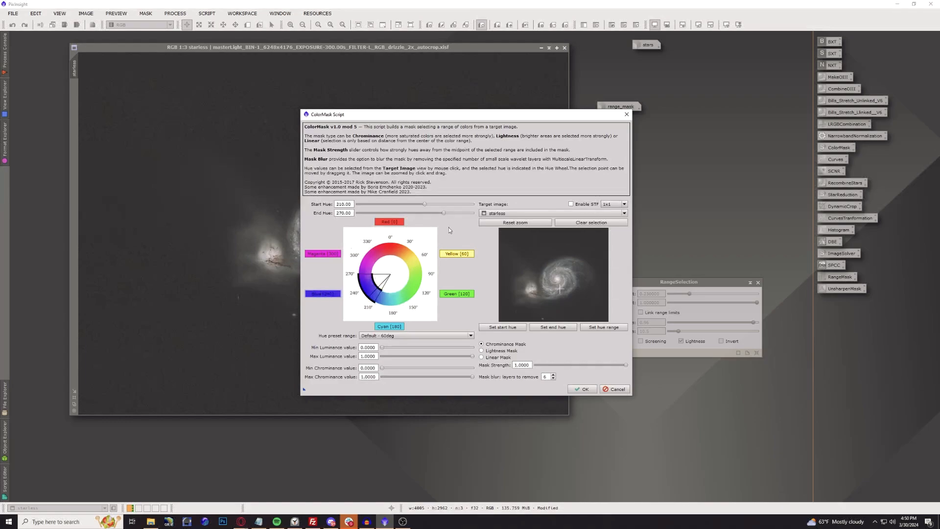
pyautogui.moveTo(425, 203); pyautogui.dragTo(440, 215)
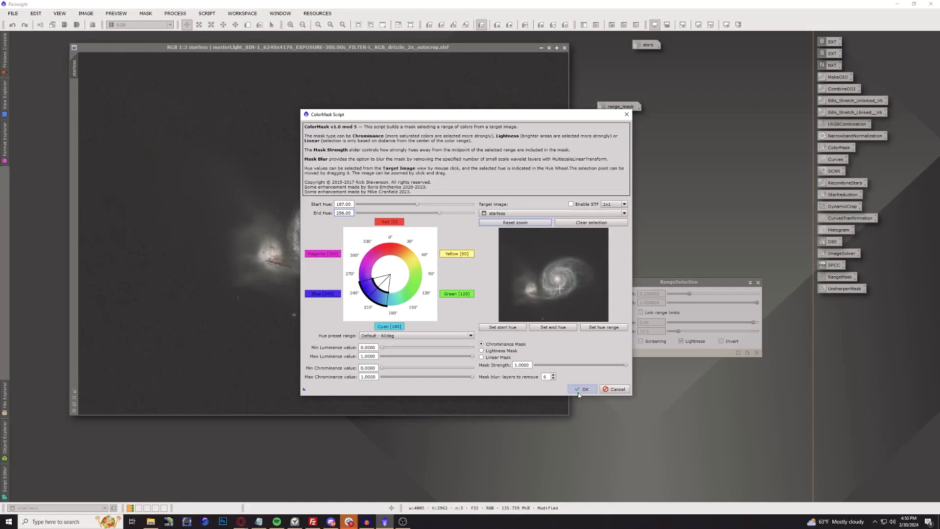
pyautogui.click(565, 270)
pyautogui.click(565, 261)
pyautogui.click(581, 389)
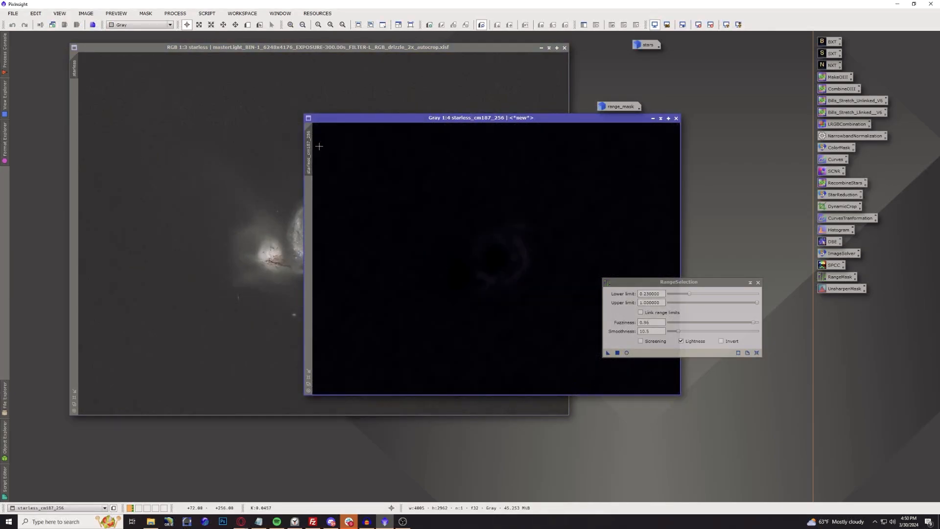
# Apply the new color mask to starless and open a CurvesTransformation real-time preview at Maximum quality
pyautogui.moveTo(311, 146); pyautogui.dragTo(72, 107)
pyautogui.click(171, 48)
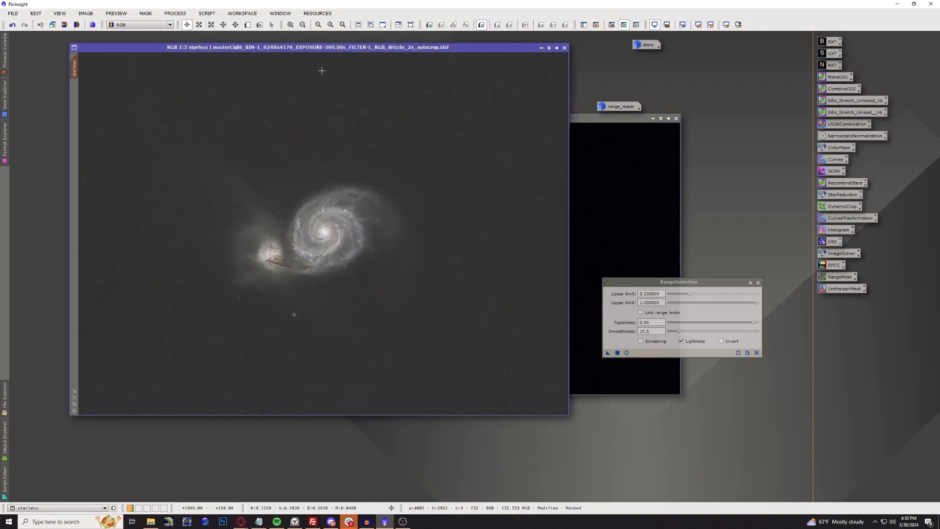
pyautogui.doubleClick(849, 218)
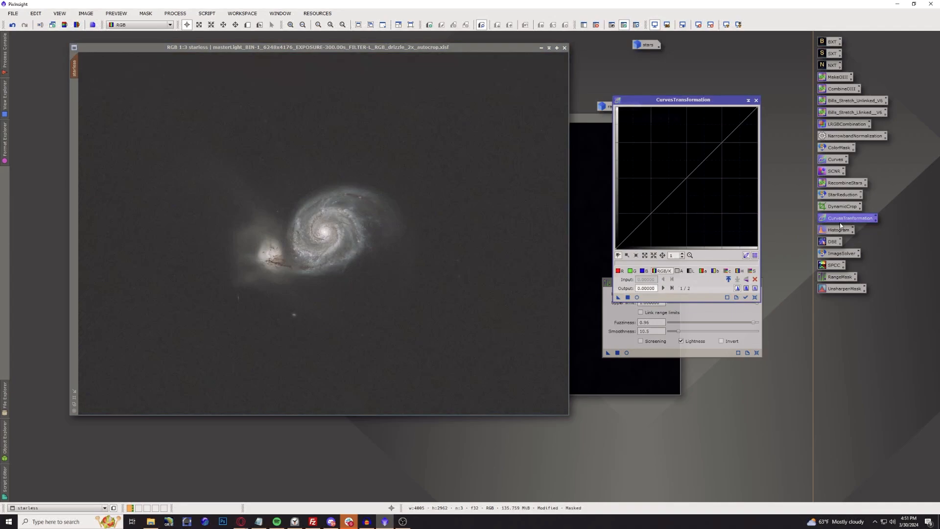
pyautogui.click(638, 298)
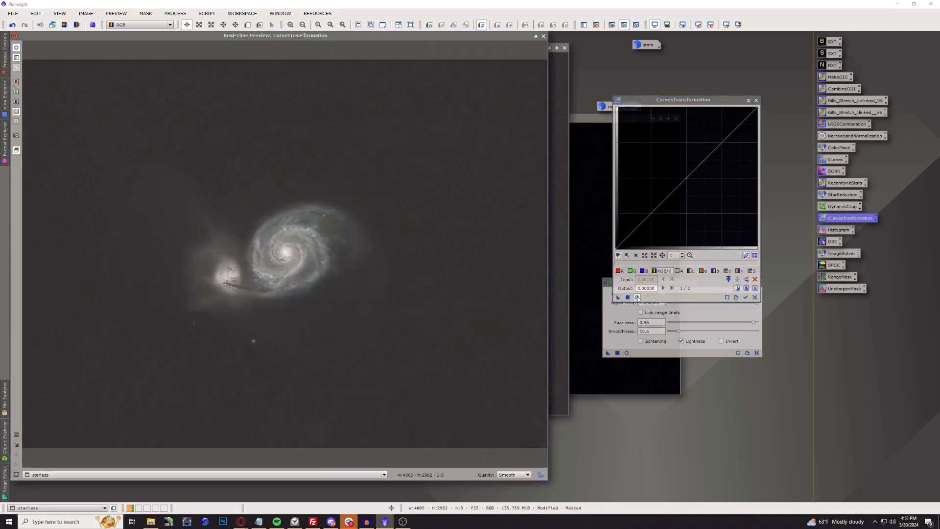
pyautogui.click(514, 474)
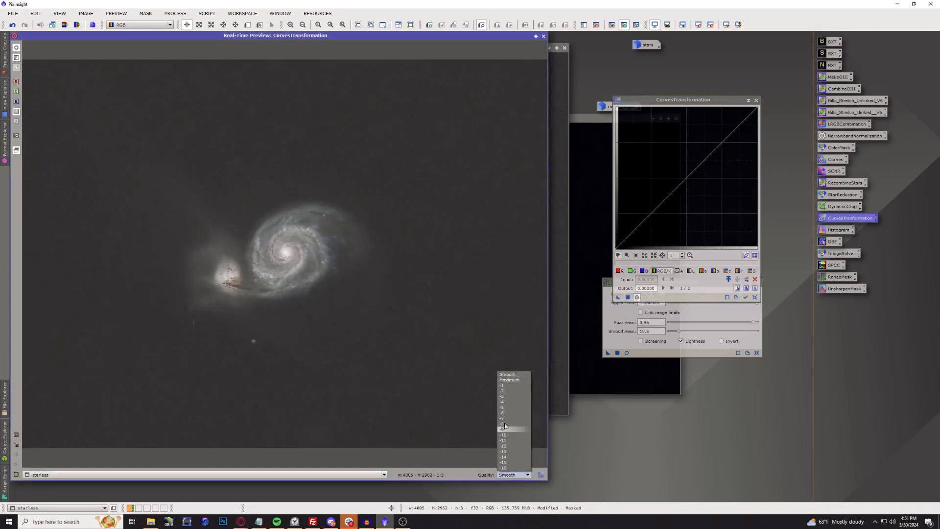
pyautogui.click(509, 379)
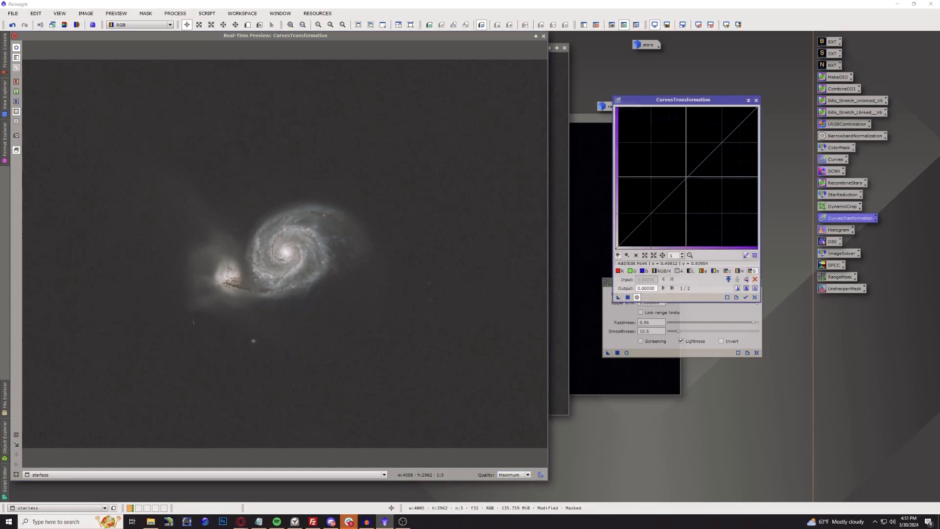
# Try raising the midtones of the saturation curve, and reset the curves
pyautogui.click(688, 177)
pyautogui.moveTo(687, 177); pyautogui.dragTo(669, 162)
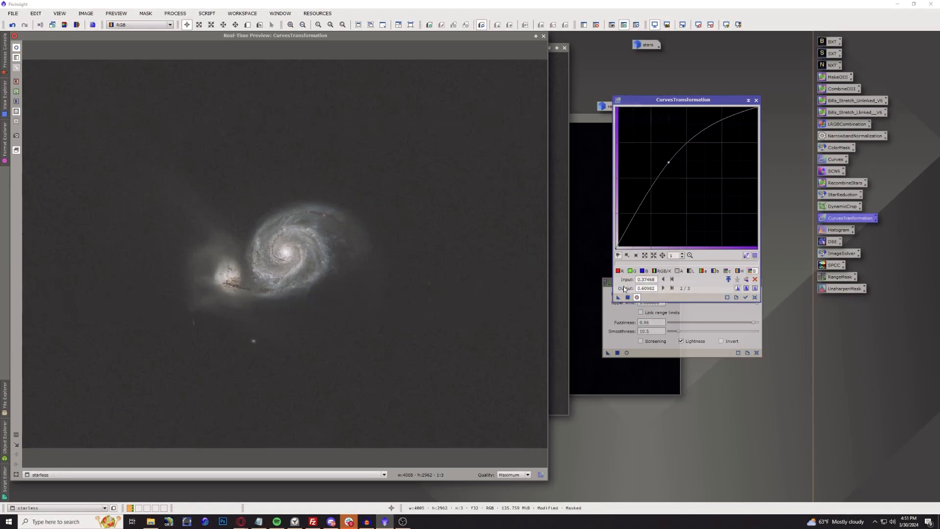
pyautogui.click(754, 297)
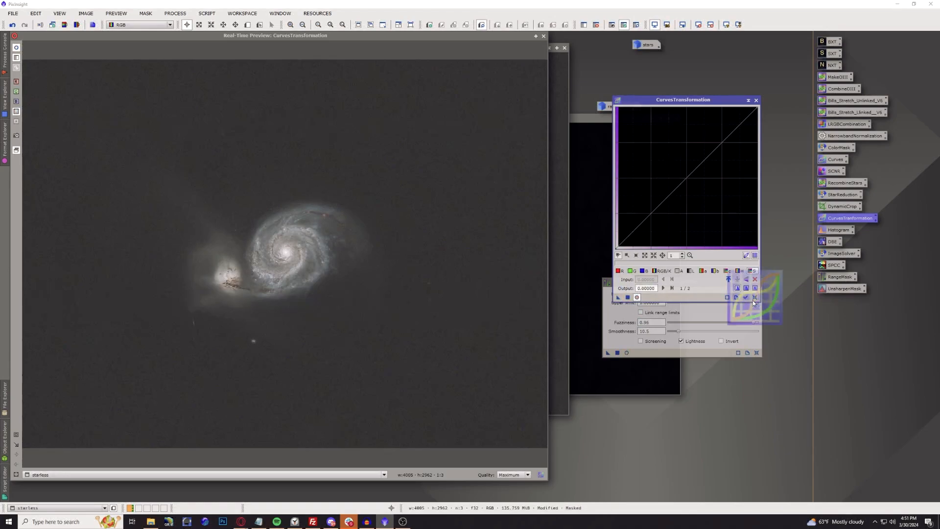
# Raise the blue curve to about 0.57 at input 0.42 and lower the green curve to about 0.49 at input 0.58
pyautogui.click(642, 270)
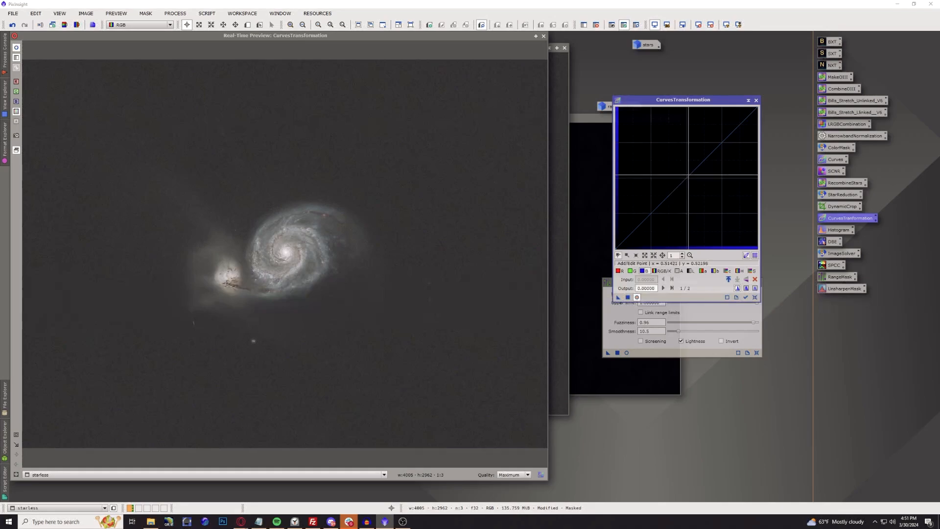
pyautogui.moveTo(686, 172); pyautogui.dragTo(675, 168)
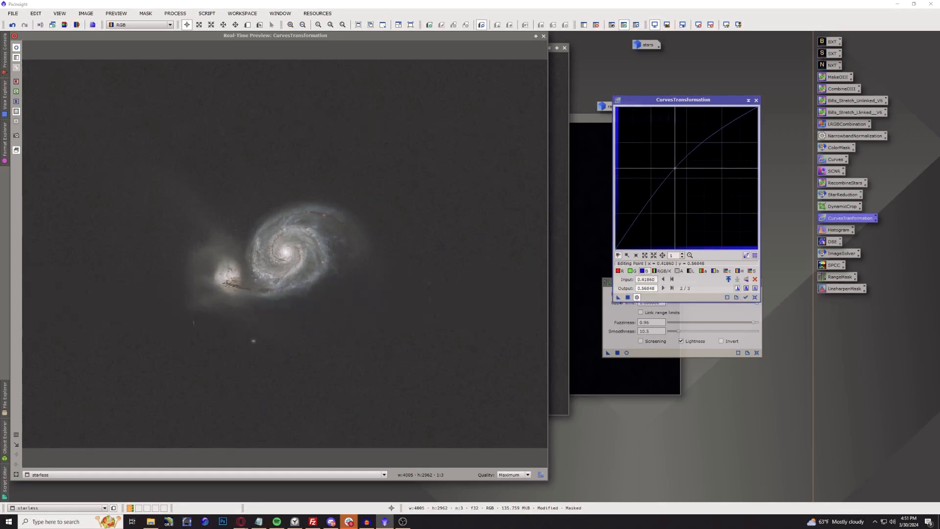
pyautogui.click(631, 271)
pyautogui.click(689, 175)
pyautogui.moveTo(691, 174); pyautogui.dragTo(702, 184)
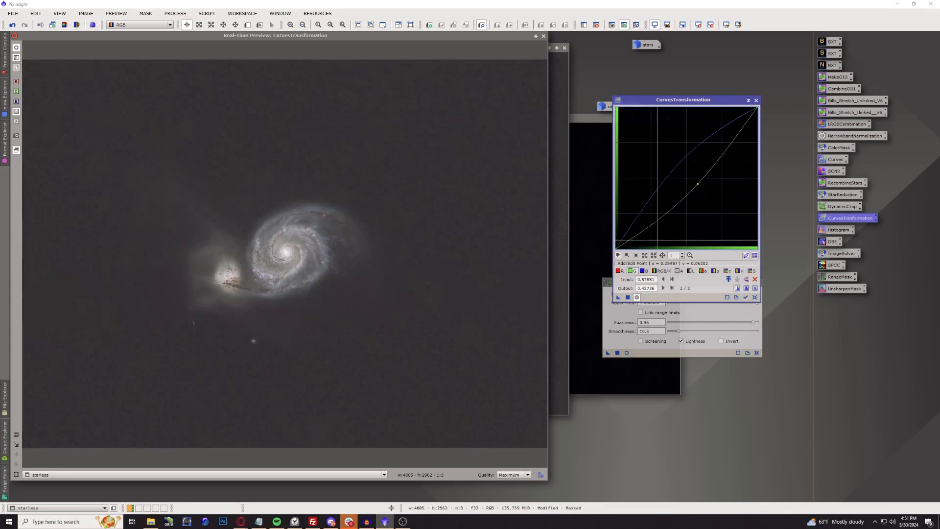
# Add a red curve point at about input 0.48 and output 0.50, apply the curves to starless and close the preview
pyautogui.click(619, 271)
pyautogui.moveTo(685, 179)
pyautogui.mouseDown()
pyautogui.moveTo(673, 173)
pyautogui.moveTo(685, 179)
pyautogui.mouseUp()
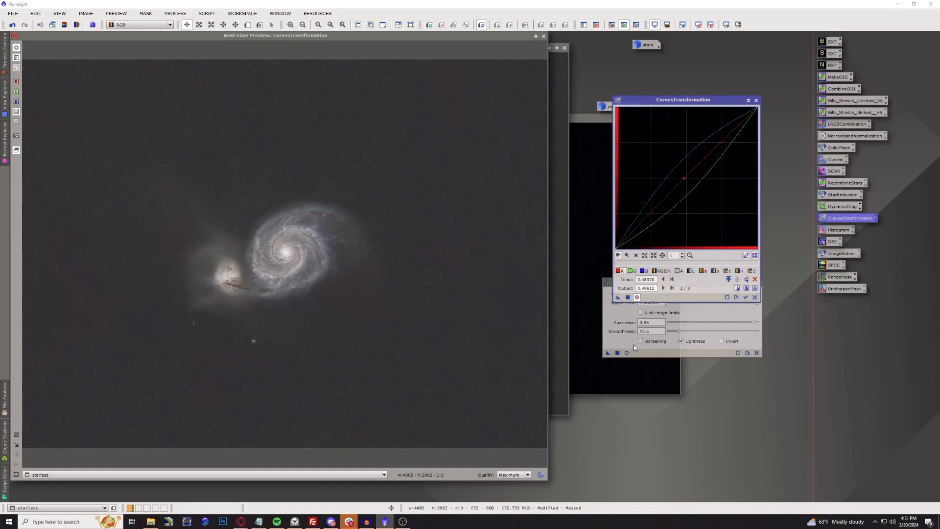
pyautogui.click(544, 37)
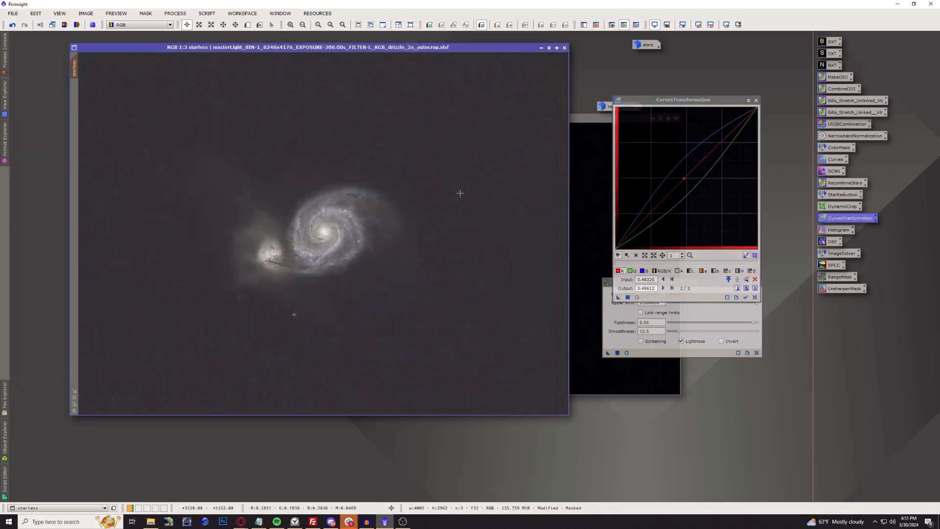
pyautogui.scroll(1, 461, 193)
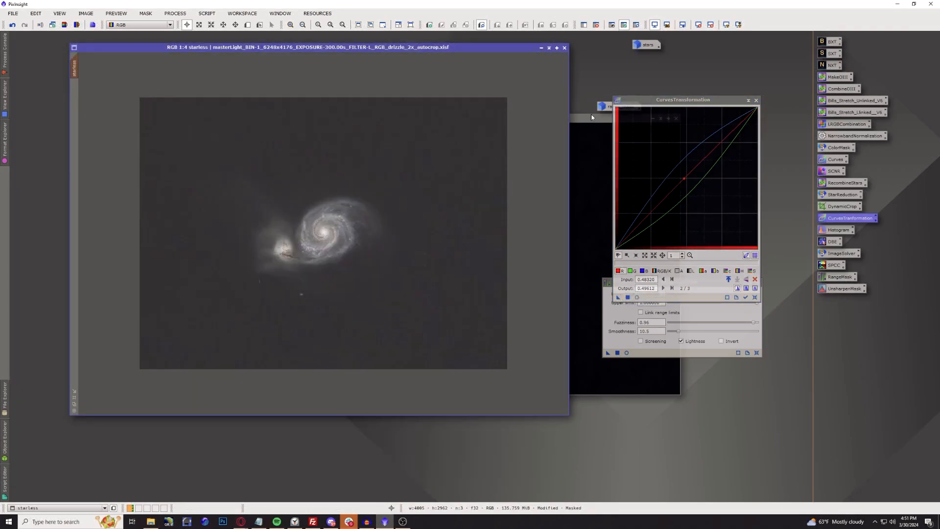
# Try to close the starless_cm187_256 color mask image
pyautogui.moveTo(592, 117); pyautogui.dragTo(479, 117)
pyautogui.click(564, 118)
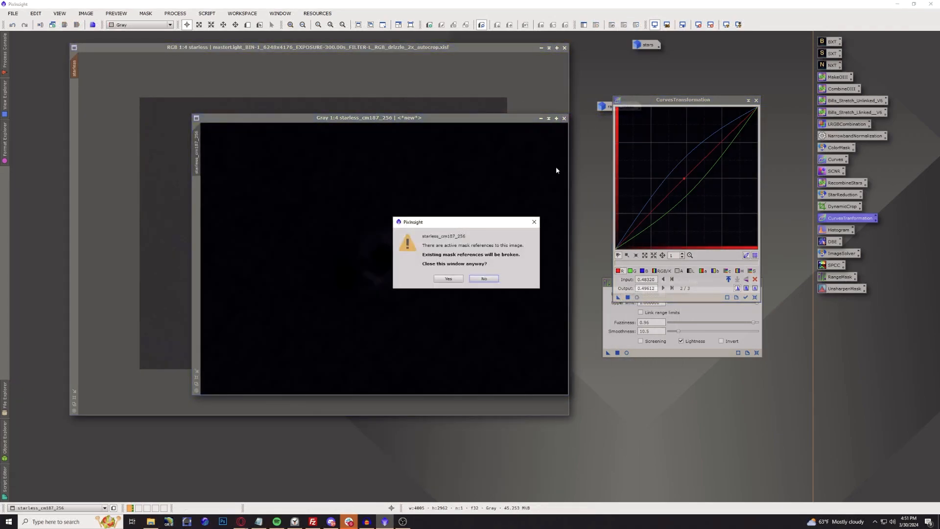
pyautogui.press('Return')
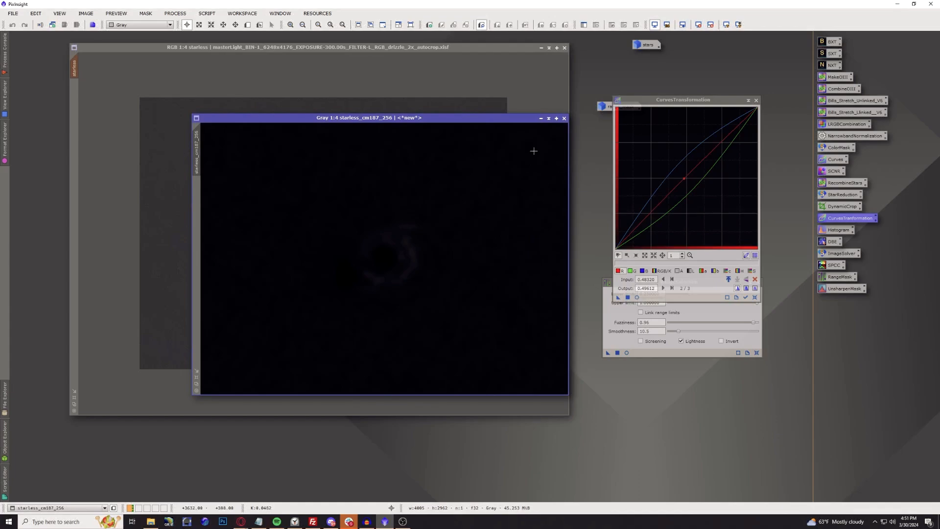
# Discard the starless_cm187_256 color mask image and apply range_mask as the mask on the starless image
pyautogui.click(564, 117)
pyautogui.click(448, 279)
pyautogui.doubleClick(610, 112)
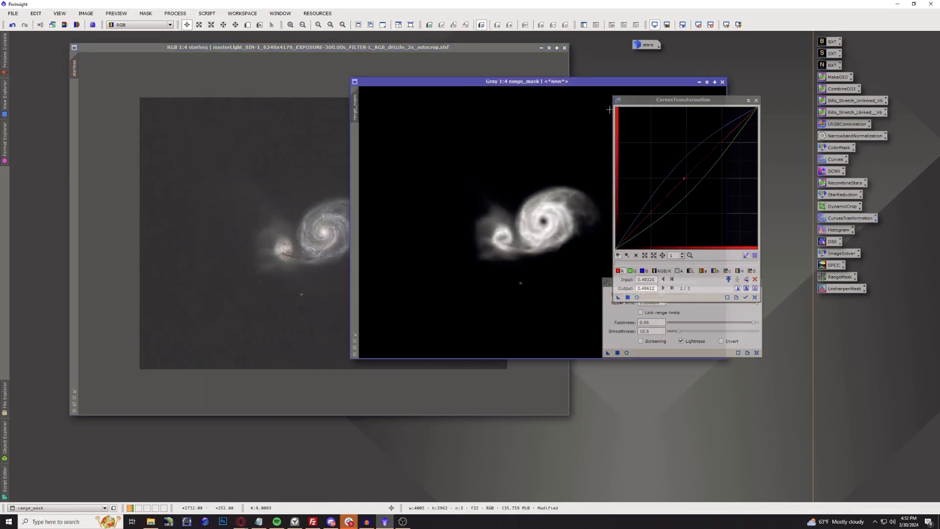
pyautogui.moveTo(352, 118); pyautogui.dragTo(75, 106)
pyautogui.click(227, 48)
pyautogui.scroll(1, 301, 215)
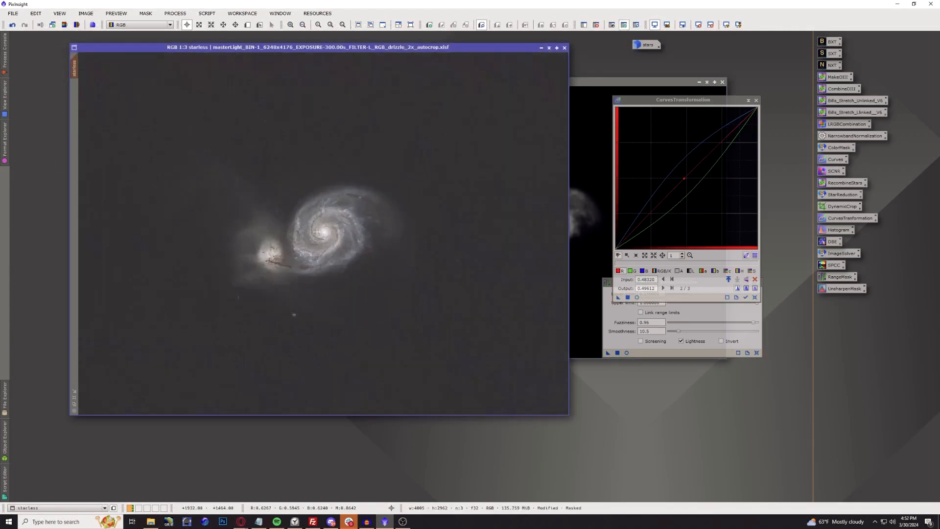
# Reset the curves, raise the saturation curve to about 0.58 at input 0.38, and apply it to starless
pyautogui.click(754, 297)
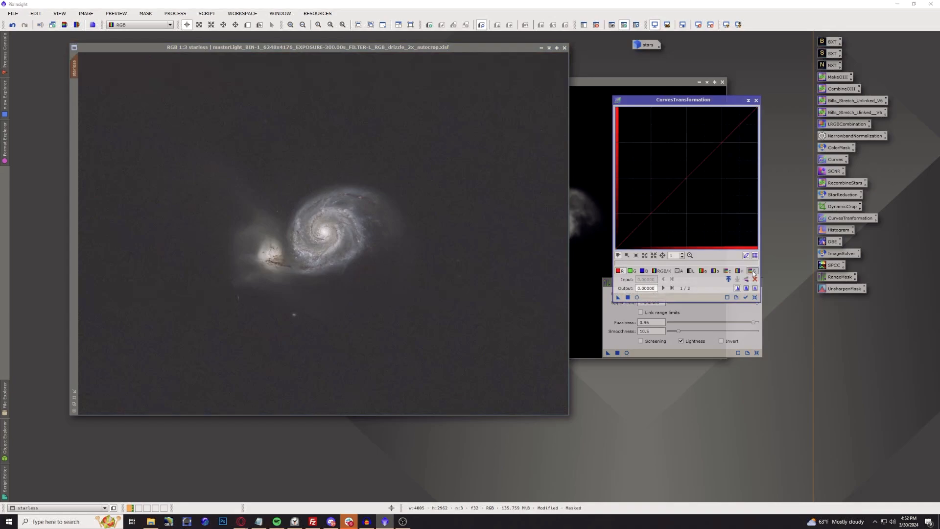
pyautogui.moveTo(687, 178); pyautogui.dragTo(668, 165)
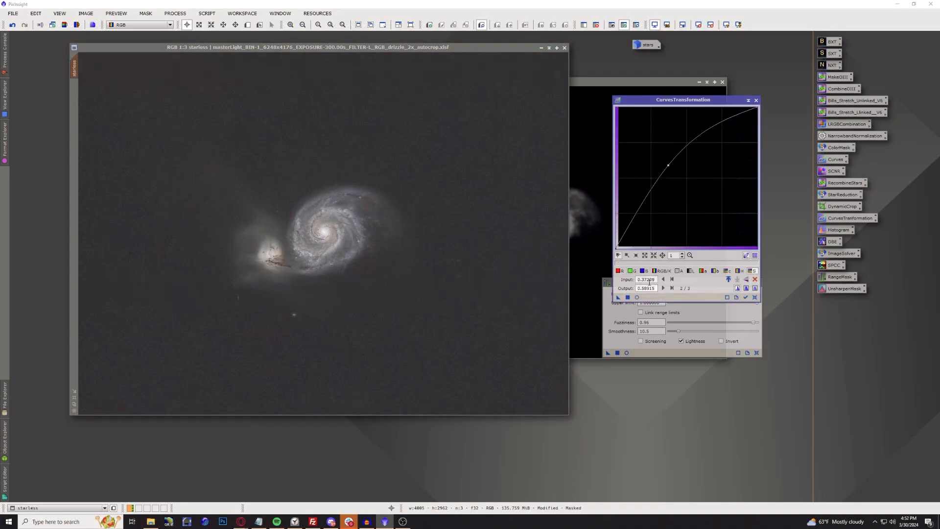
pyautogui.click(637, 297)
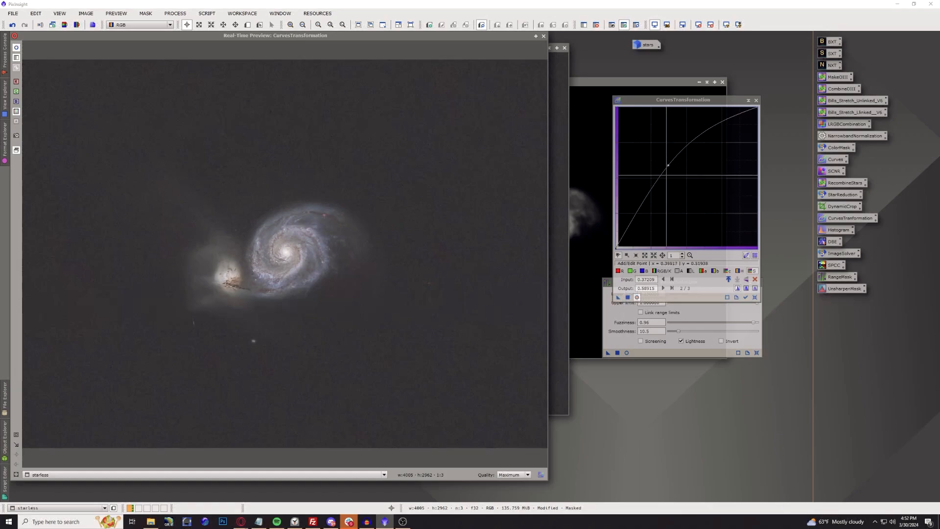
pyautogui.moveTo(669, 166); pyautogui.dragTo(669, 167)
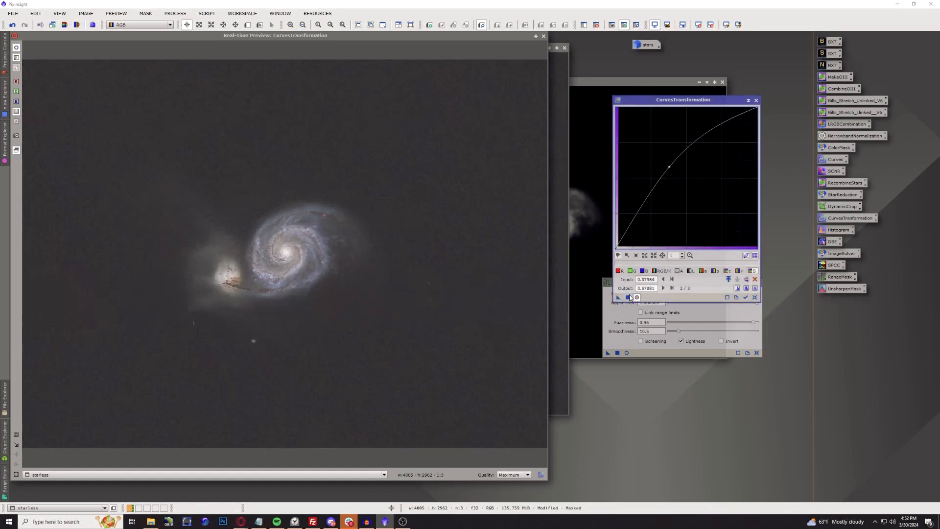
pyautogui.click(628, 297)
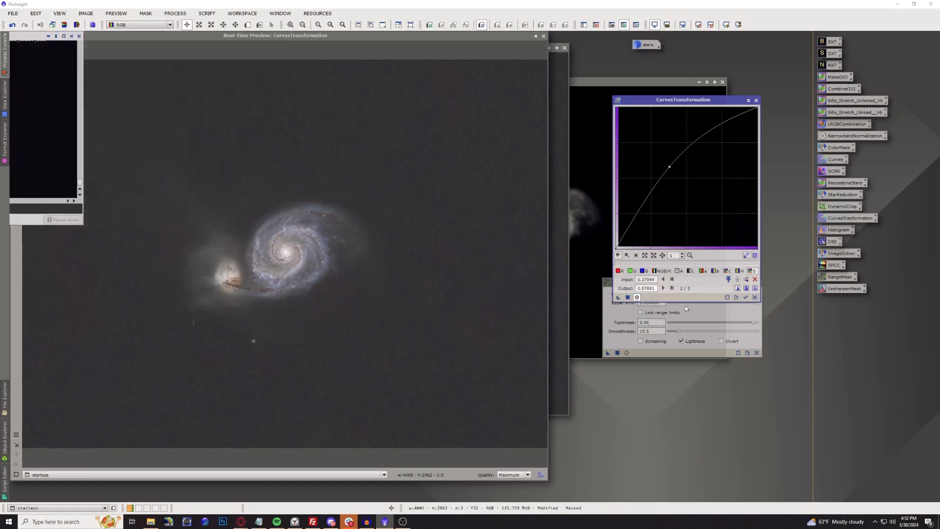
# Reset the curves, raise the RGB/K midtones, and add a red point at about 0.49/0.49 and a green point at about 0.52/0.50
pyautogui.click(755, 297)
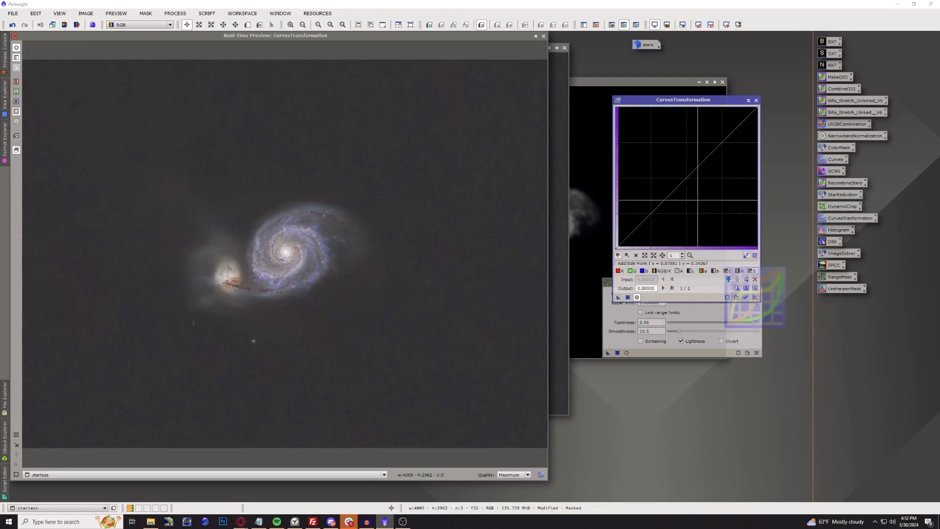
pyautogui.moveTo(671, 180)
pyautogui.mouseDown()
pyautogui.moveTo(672, 167)
pyautogui.moveTo(684, 179)
pyautogui.mouseUp()
pyautogui.click(618, 271)
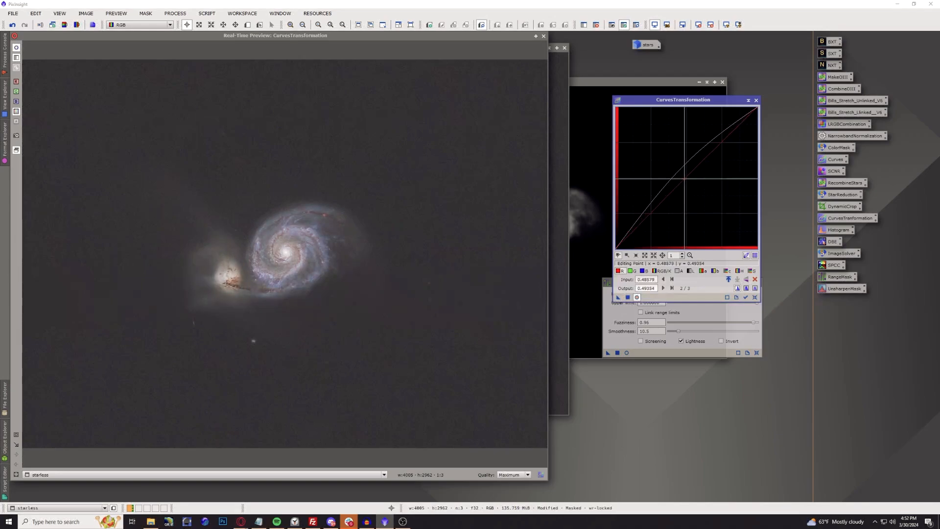
pyautogui.click(632, 271)
pyautogui.moveTo(688, 176); pyautogui.dragTo(689, 178)
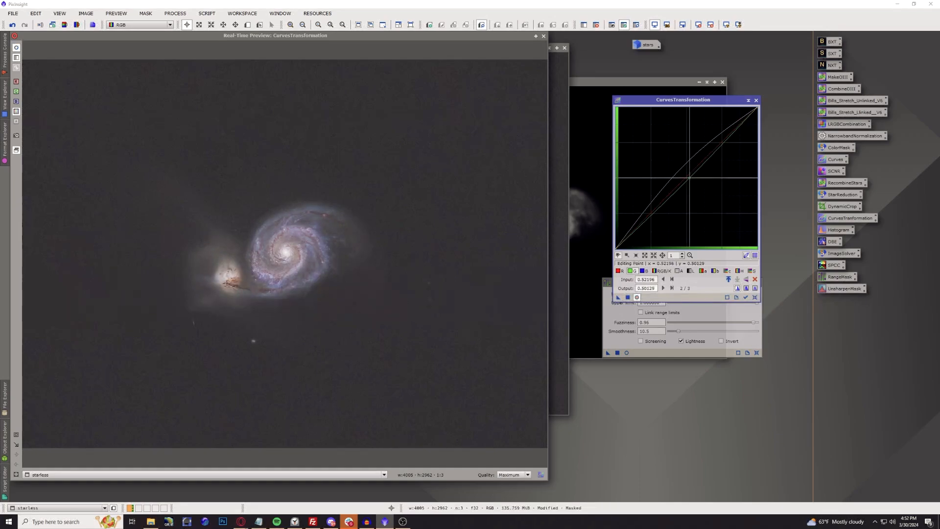
# Raise the saturation curve to about 0.56 at input 0.44, apply the curves to starless and close the preview
pyautogui.click(750, 271)
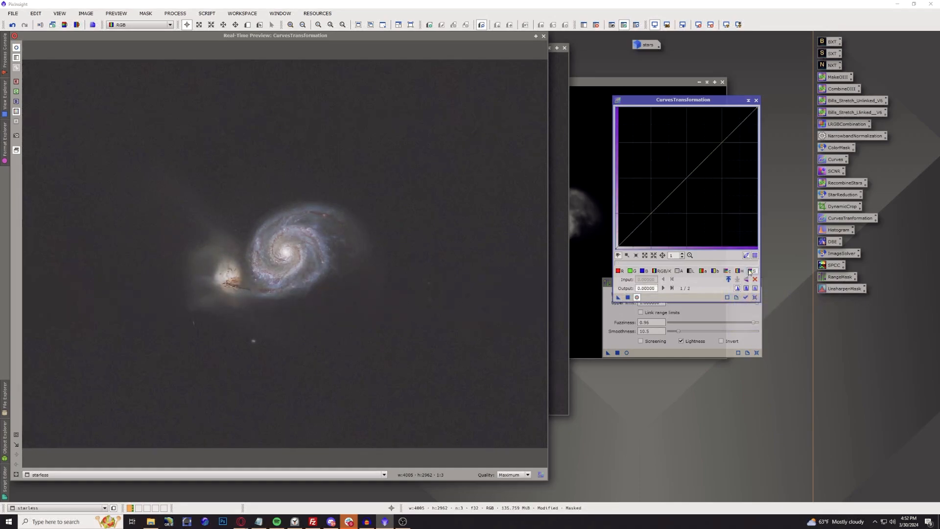
pyautogui.moveTo(687, 177); pyautogui.dragTo(678, 169)
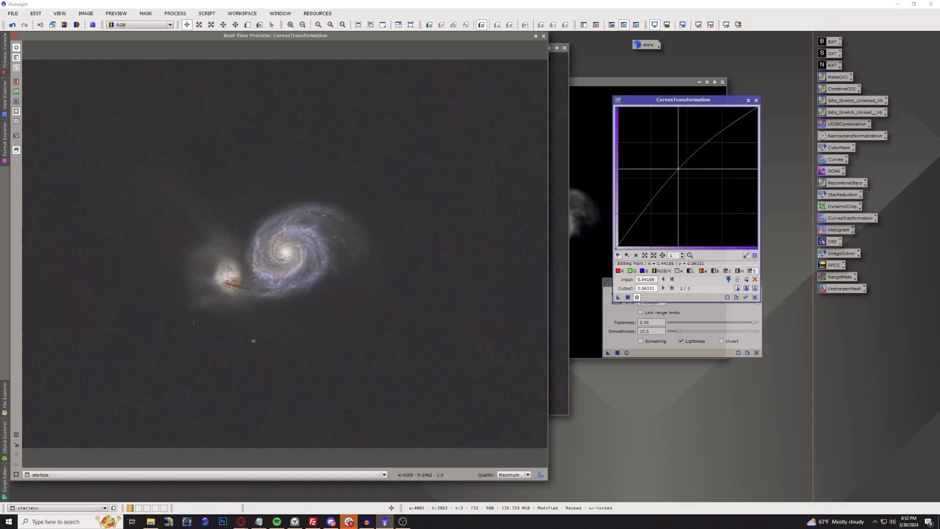
pyautogui.click(627, 297)
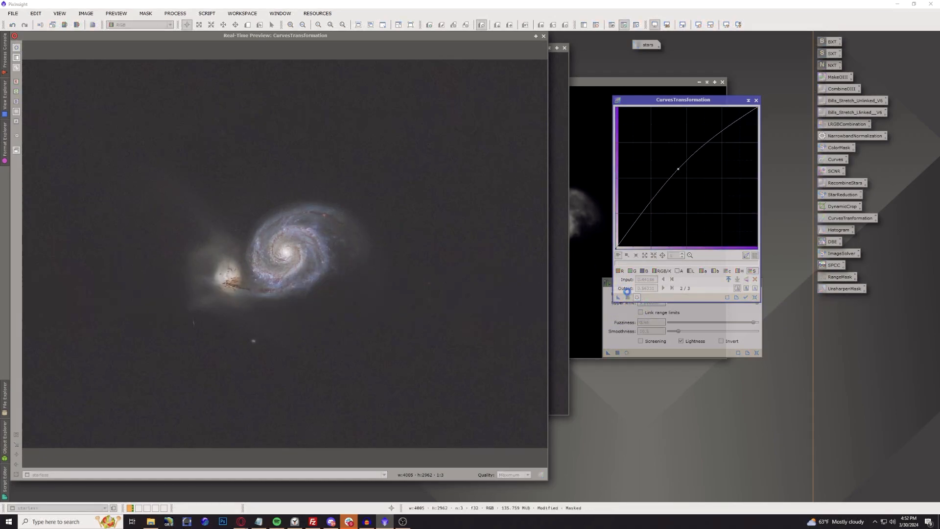
pyautogui.click(543, 36)
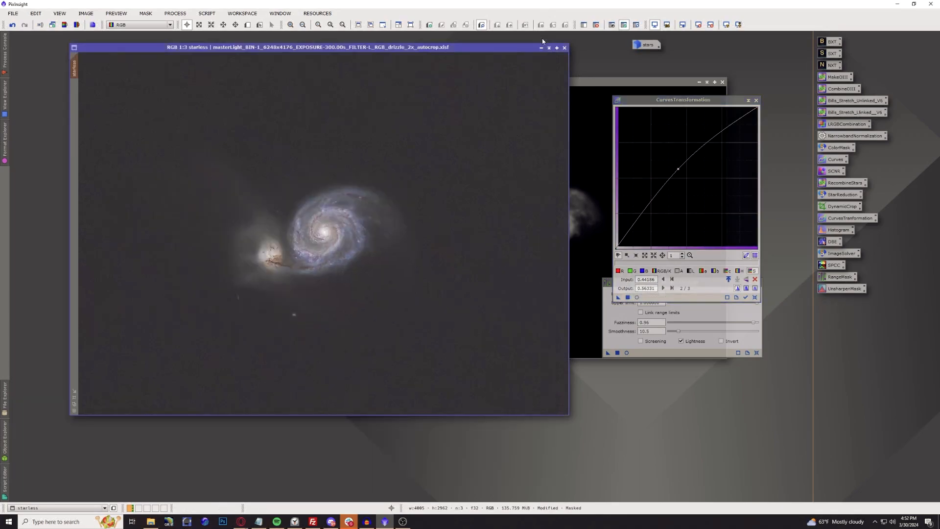
# Close the curves and range mask tools and remove the mask from the starless image
pyautogui.click(755, 101)
pyautogui.click(758, 282)
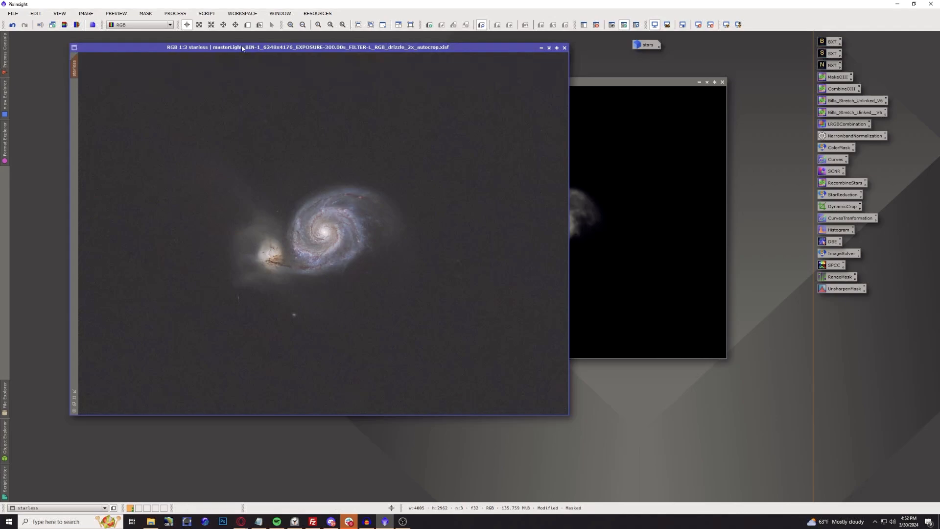
pyautogui.scroll(2, 403, 294)
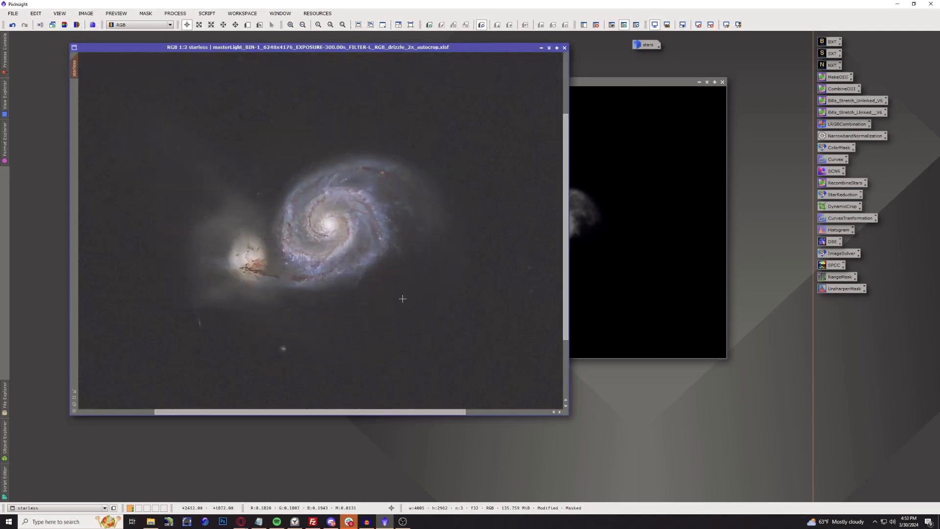
pyautogui.scroll(-3, 402, 298)
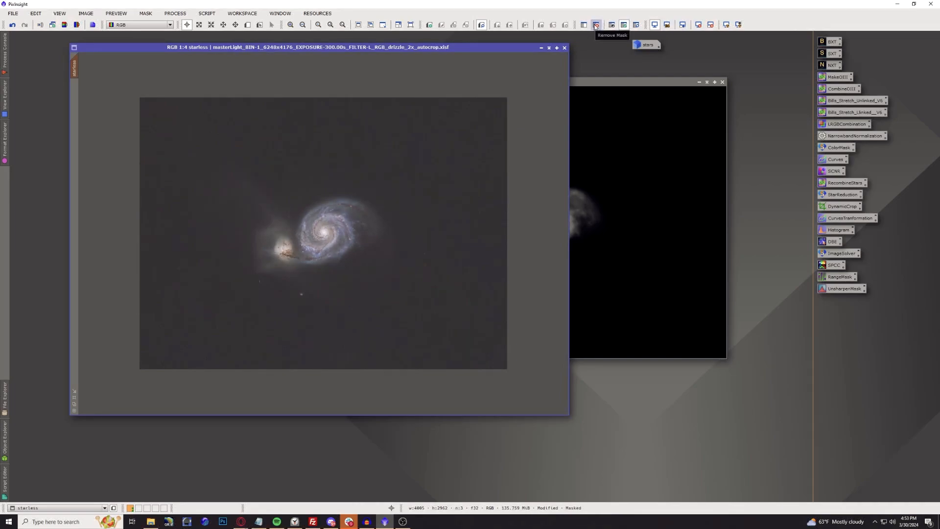
pyautogui.click(596, 25)
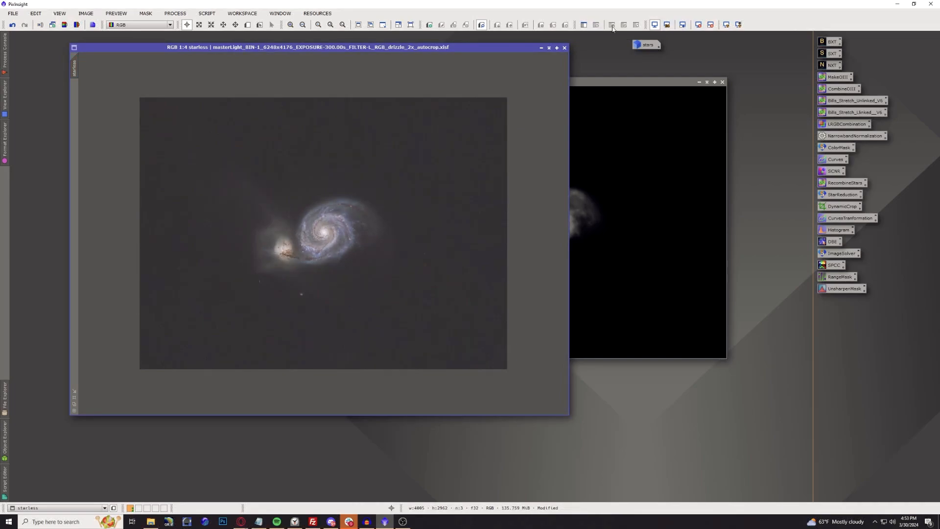
pyautogui.doubleClick(828, 65)
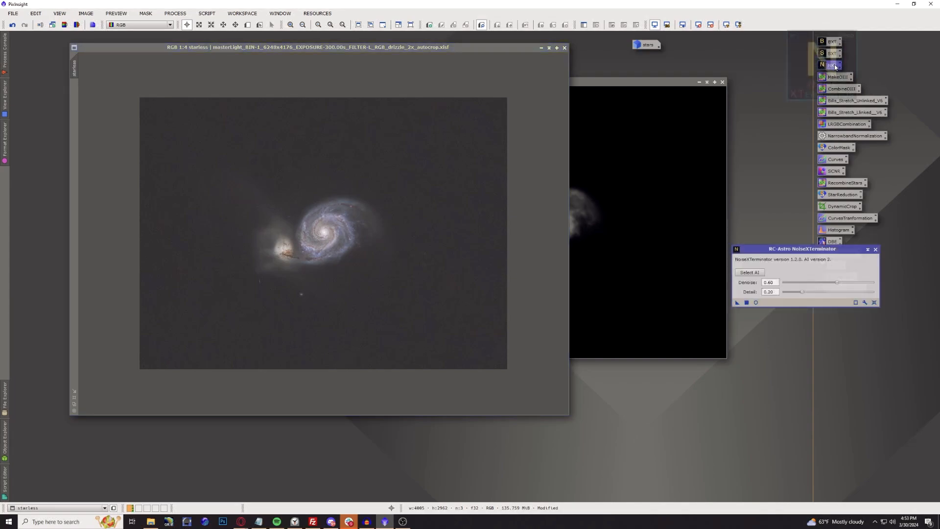
pyautogui.moveTo(780, 249); pyautogui.dragTo(684, 162)
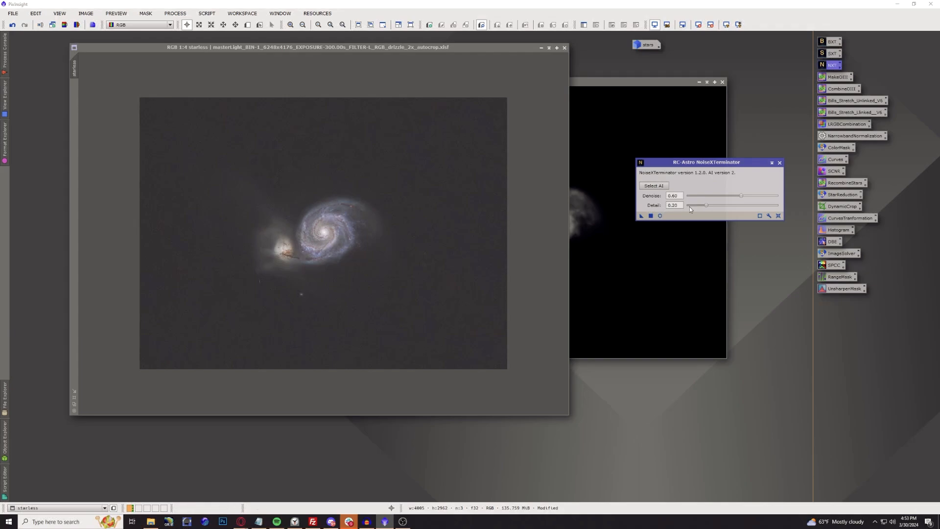
pyautogui.click(778, 216)
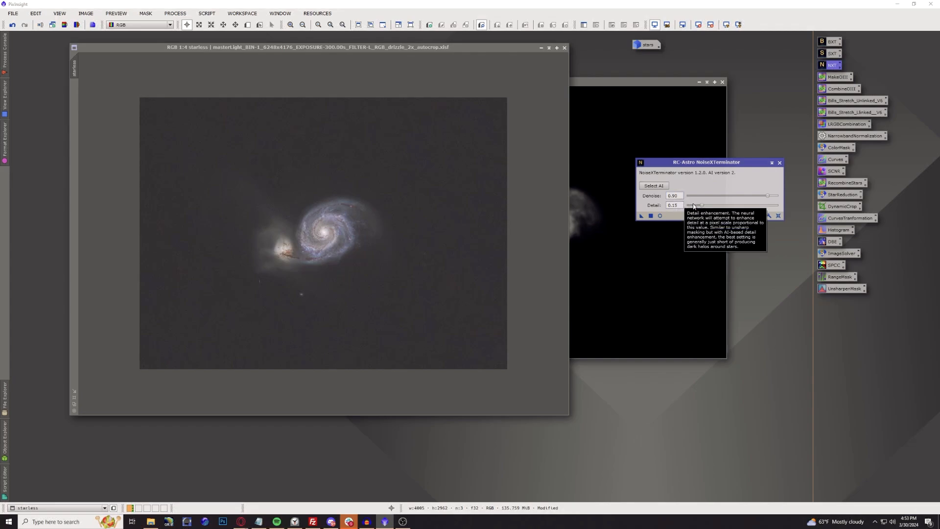
pyautogui.click(780, 163)
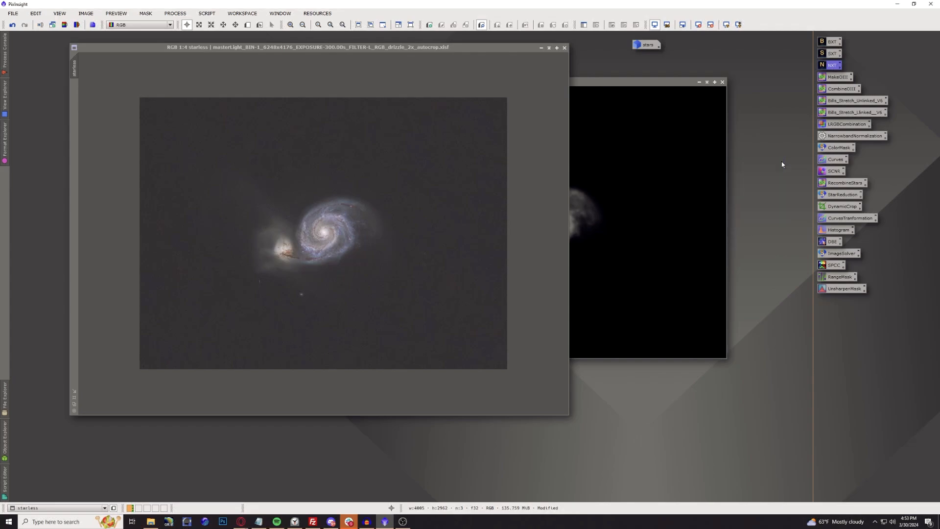
# Denoise starless with NoiseXTerminator at denoise 0.60 and detail 0.20, and minimize the range_mask image
pyautogui.doubleClick(833, 66)
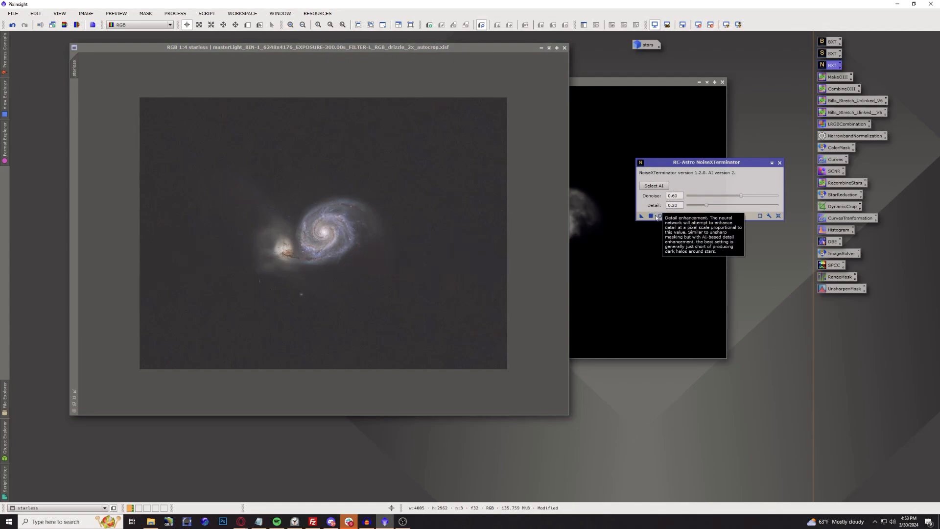
pyautogui.moveTo(642, 216); pyautogui.dragTo(428, 199)
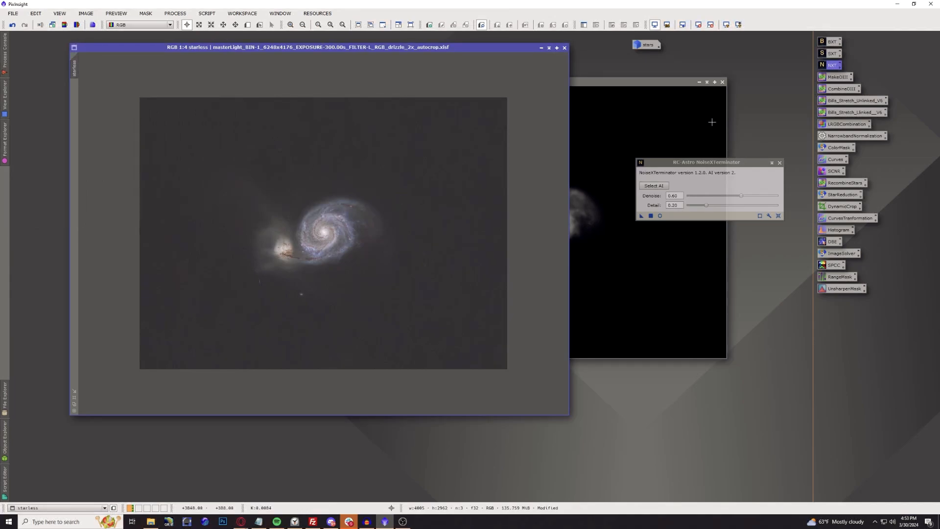
pyautogui.click(644, 87)
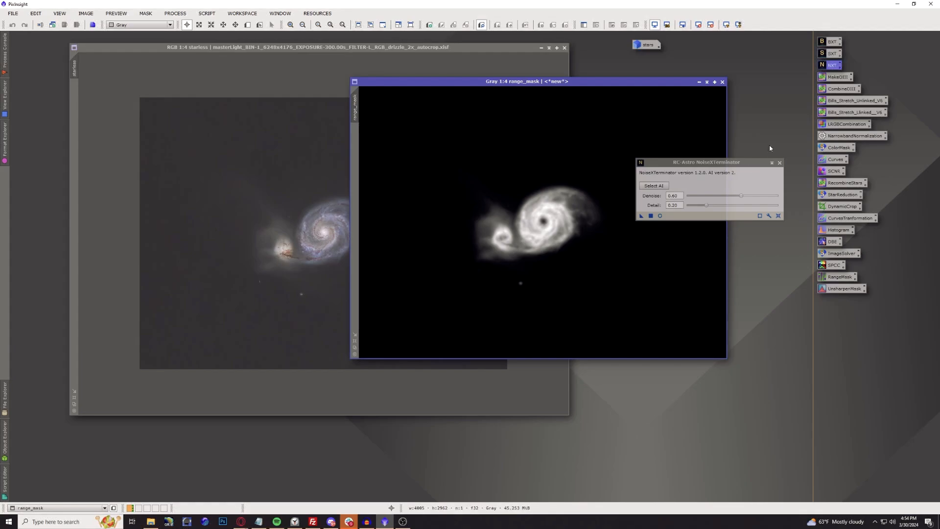
pyautogui.click(779, 163)
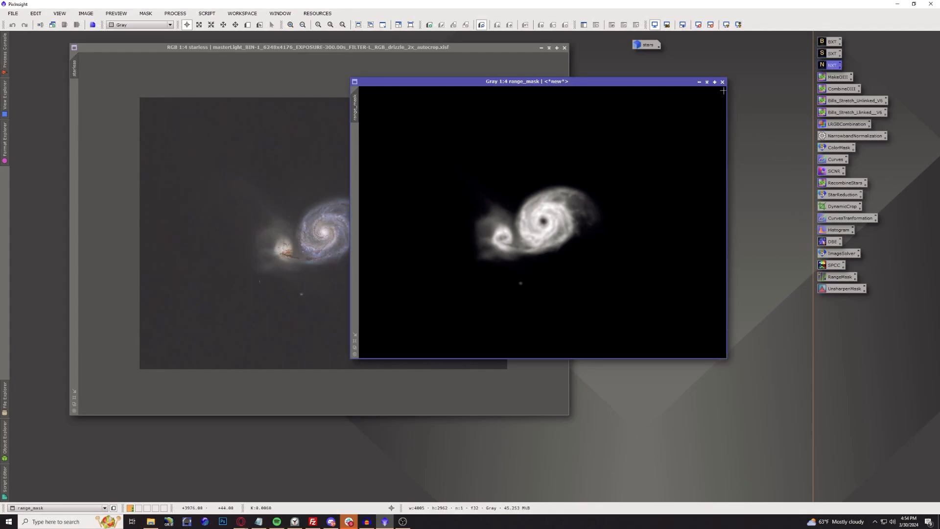
pyautogui.click(699, 82)
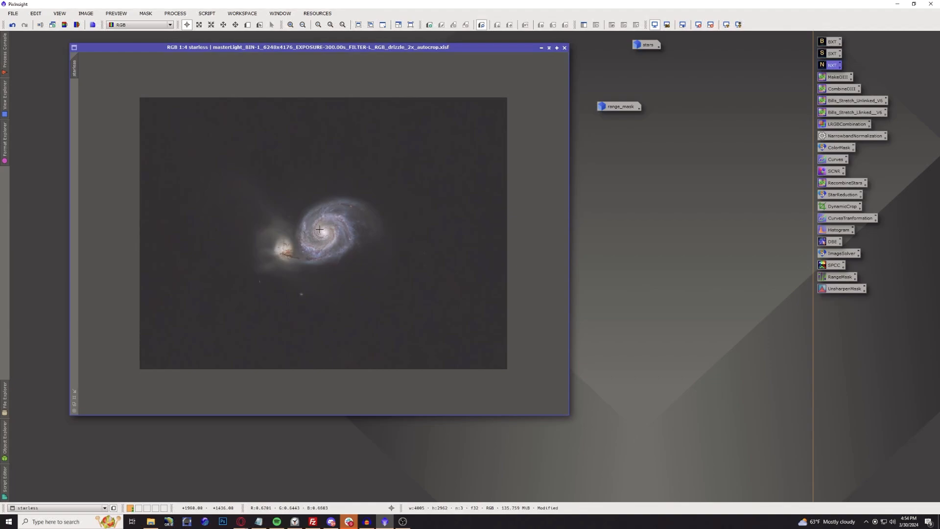
# Try sharpening starless with the AdvSharpening script, using layer 2 bias 0.40, layer 3 bias 0.10 and 0.00 for layers 1 and 4
pyautogui.scroll(2, 319, 229)
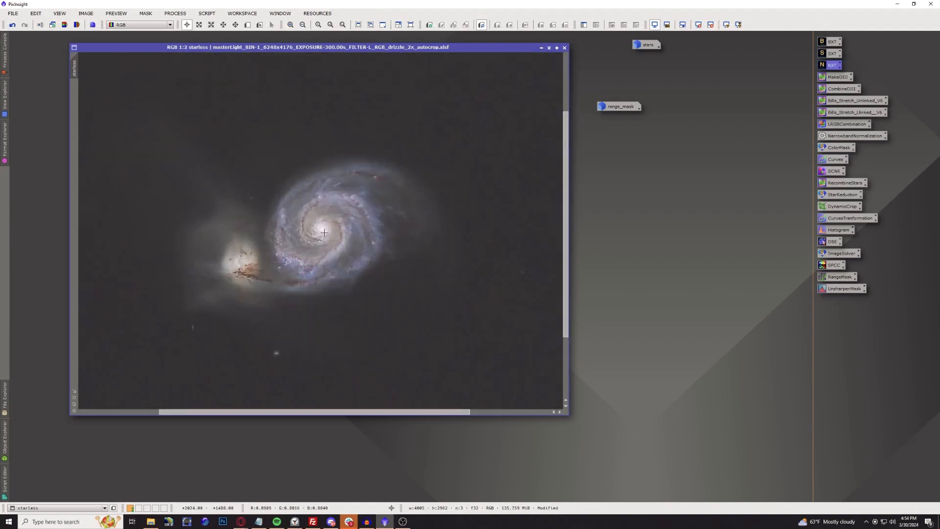
pyautogui.click(214, 15)
pyautogui.moveTo(234, 128)
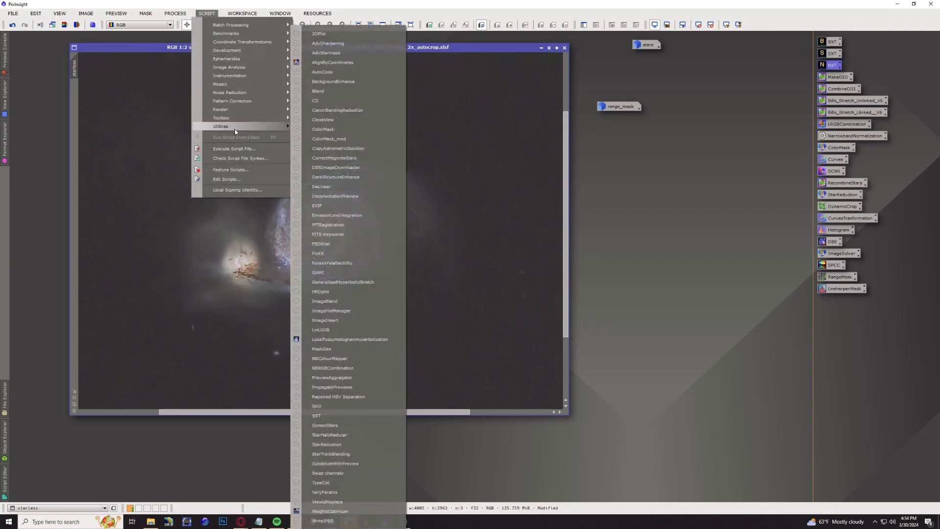
pyautogui.click(333, 43)
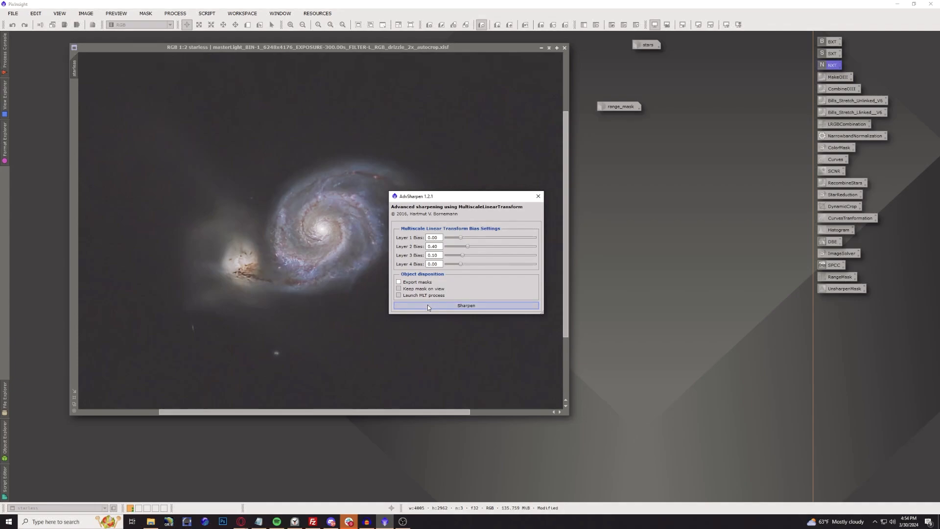
pyautogui.click(427, 305)
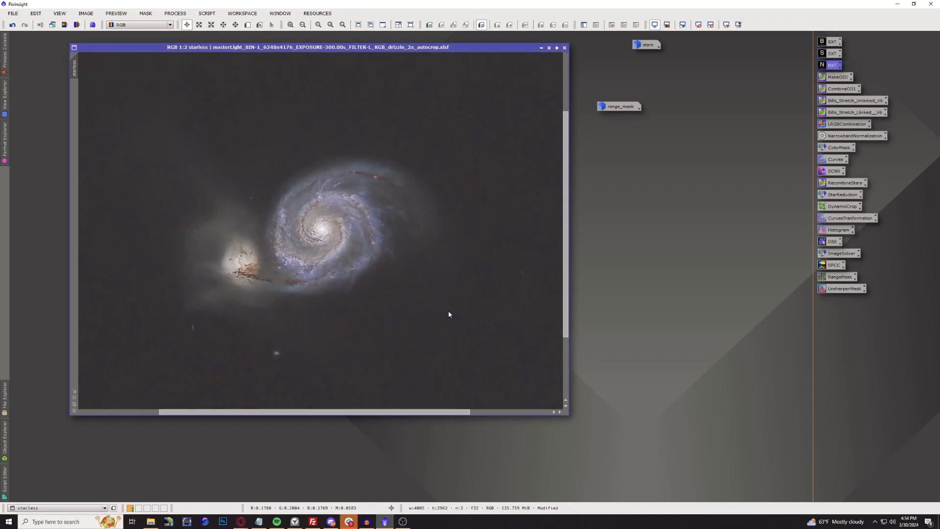
# Examine the sharpened galaxy detail up close and undo the sharpening
pyautogui.scroll(1, 322, 250)
pyautogui.scroll(-1, 323, 249)
pyautogui.scroll(1, 322, 249)
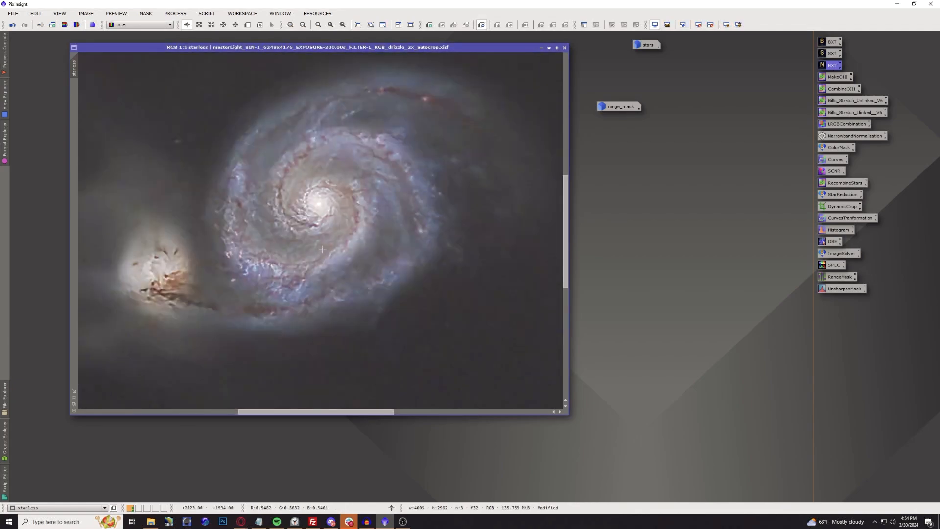
pyautogui.scroll(-2, 322, 249)
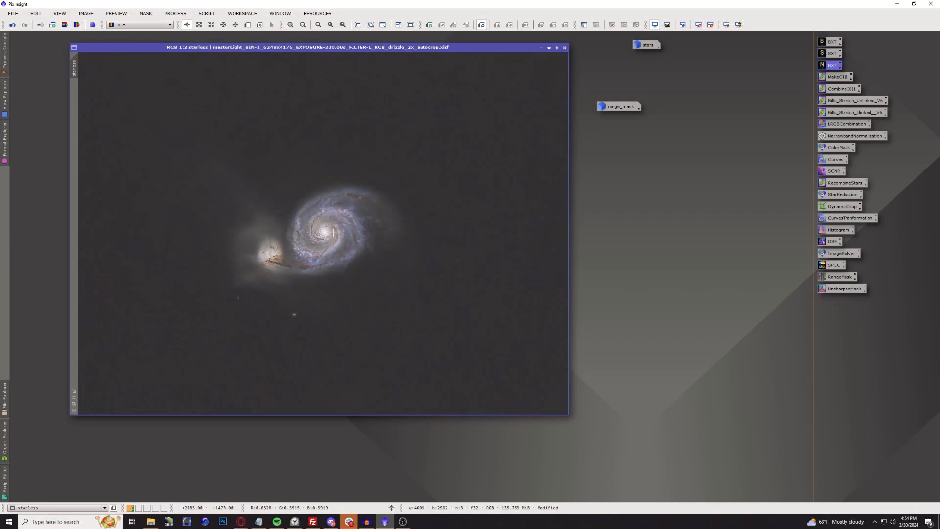
pyautogui.click(12, 25)
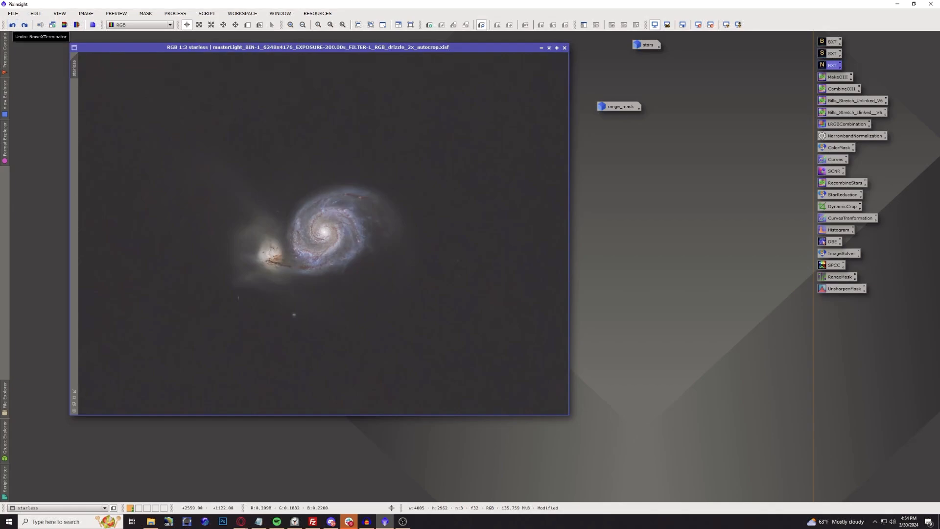
# Restore the range_mask image and apply it as a mask to the starless image
pyautogui.doubleClick(619, 106)
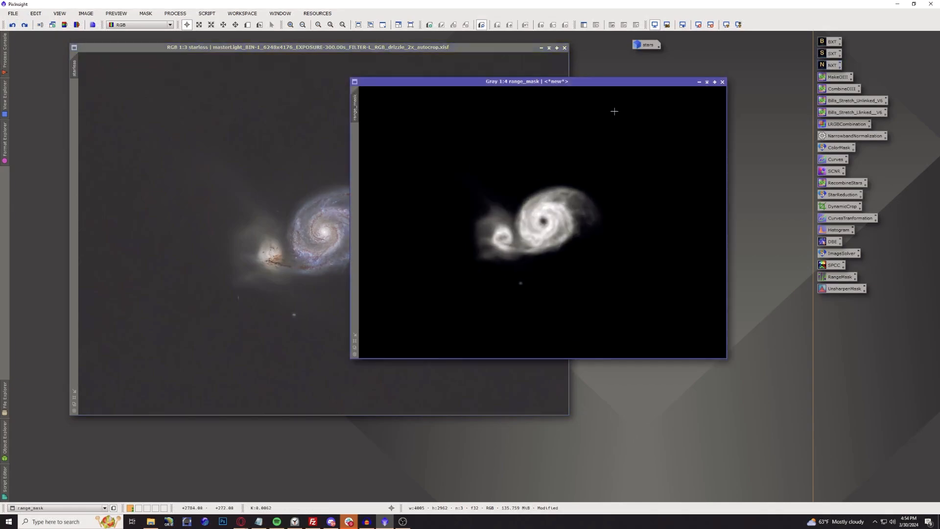
pyautogui.moveTo(357, 110); pyautogui.dragTo(74, 105)
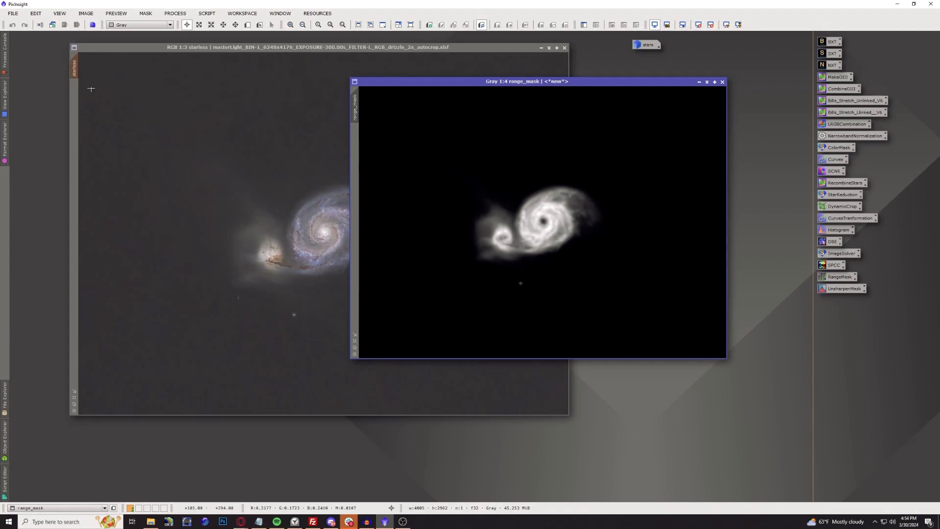
pyautogui.click(143, 52)
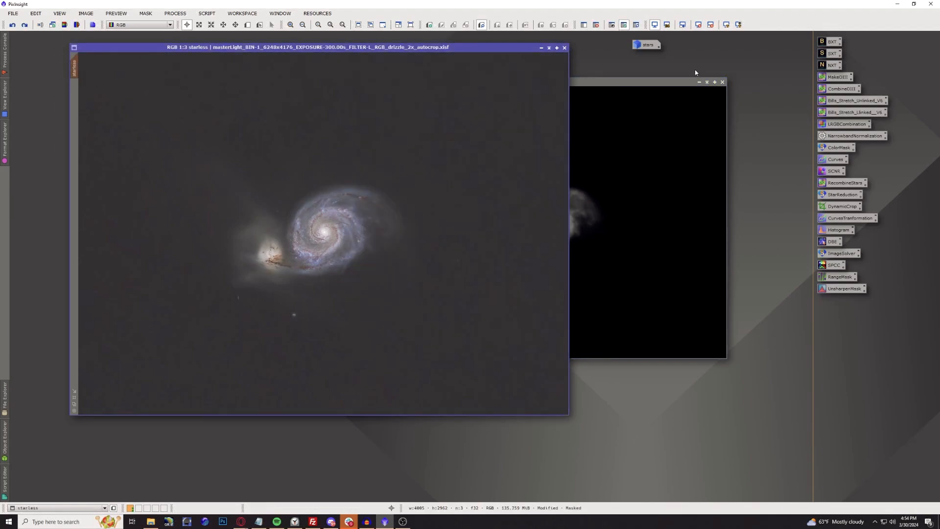
# Sharpen the masked starless image with UnsharpMask at StdDev 1.50 and amount 0.80 on lightness, previewing the effect in real time
pyautogui.click(189, 14)
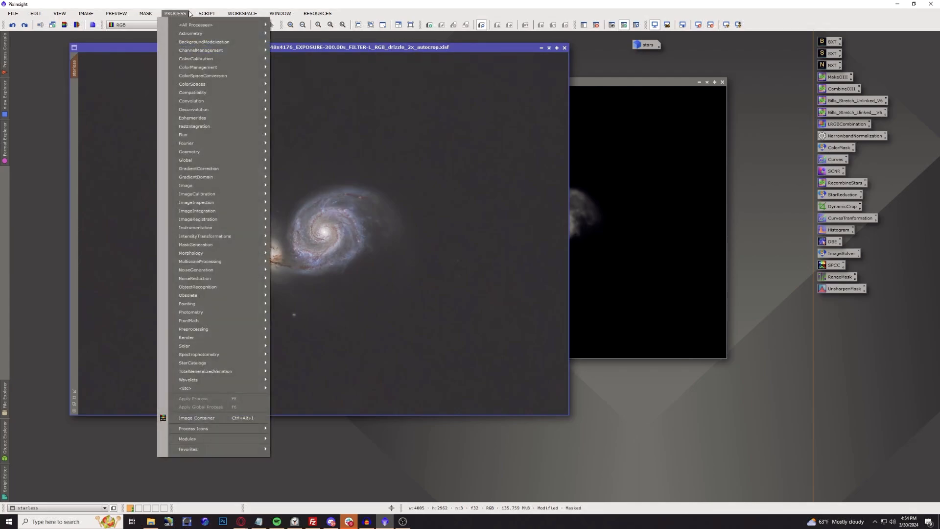
pyautogui.moveTo(192, 27)
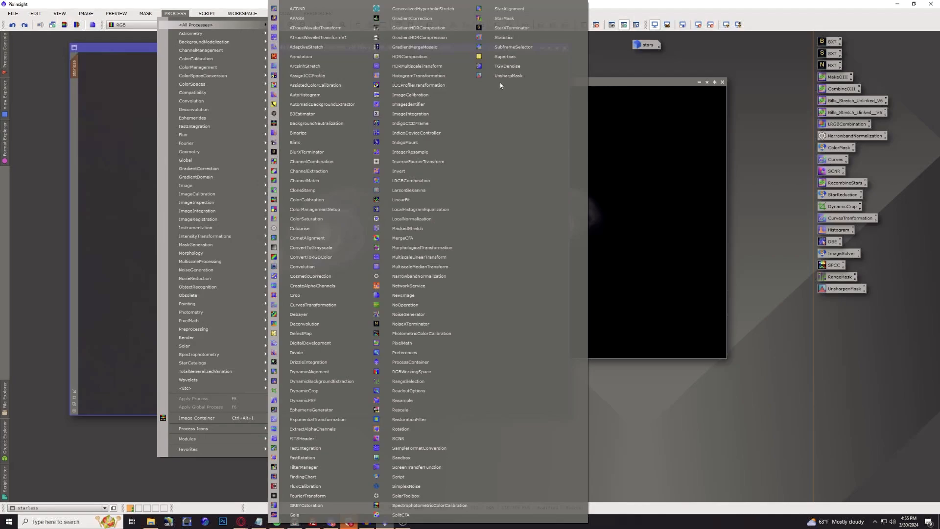
pyautogui.click(512, 76)
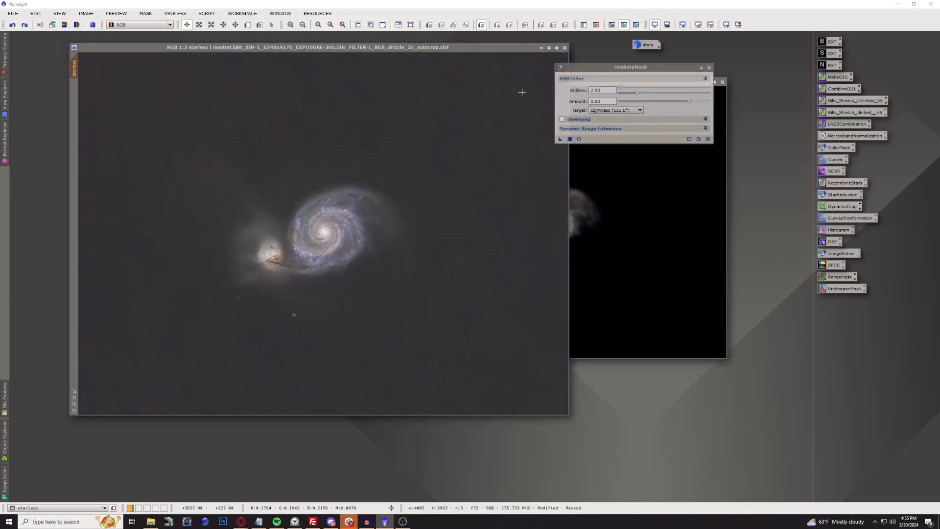
pyautogui.click(579, 140)
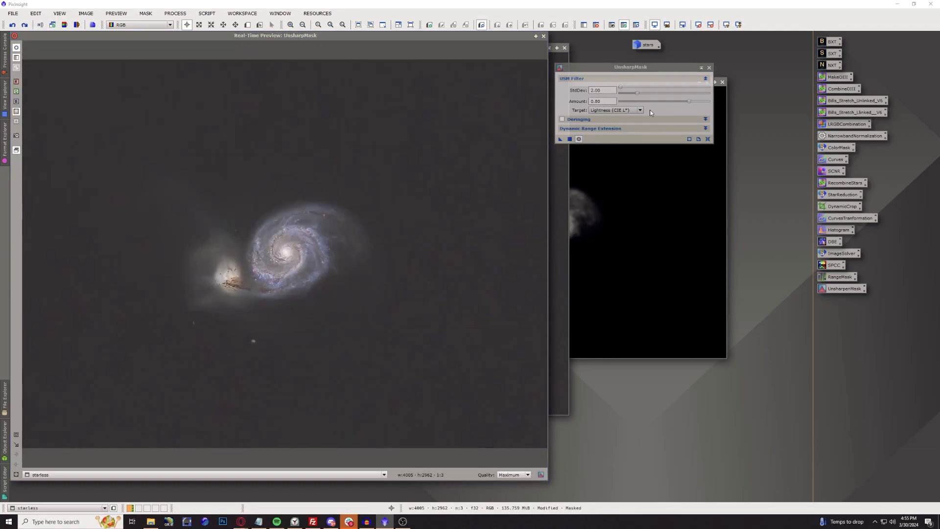
pyautogui.moveTo(640, 94)
pyautogui.mouseDown()
pyautogui.moveTo(625, 101)
pyautogui.moveTo(666, 109)
pyautogui.moveTo(633, 104)
pyautogui.mouseUp()
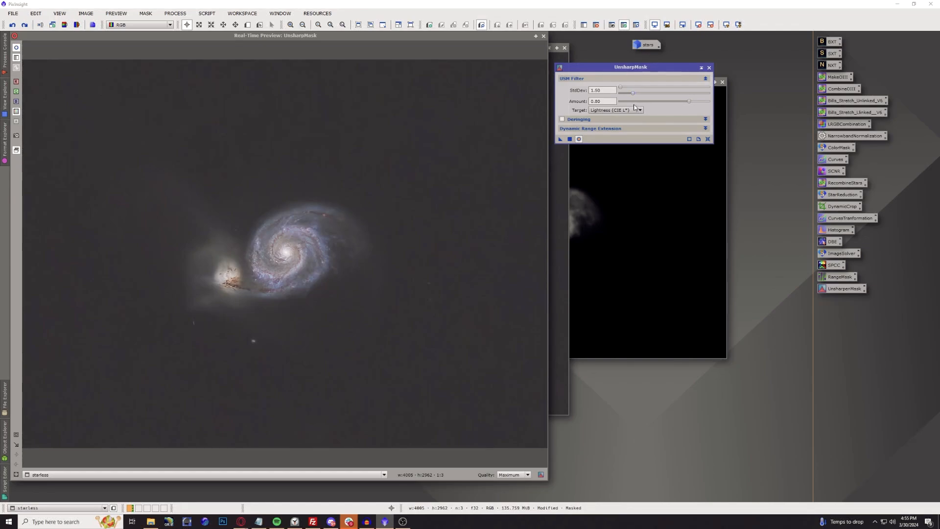
pyautogui.click(570, 139)
pyautogui.click(542, 36)
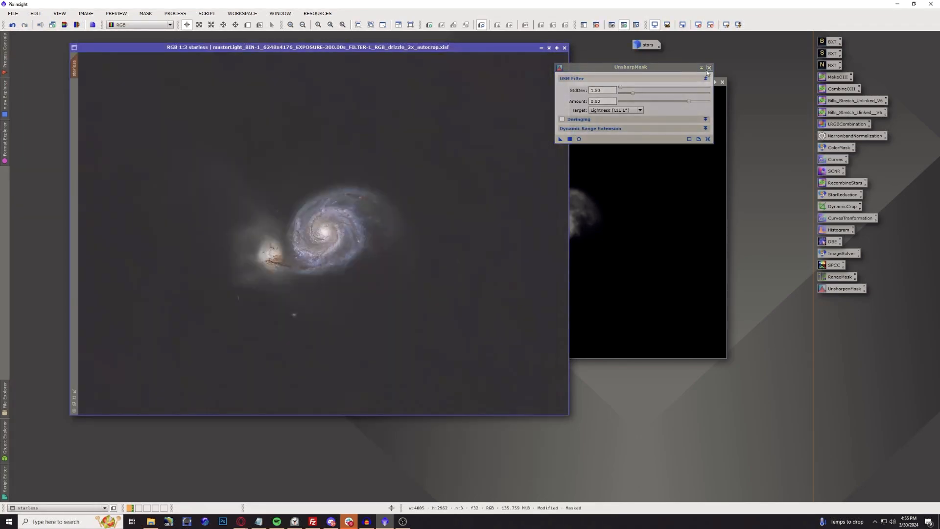
# Close the UnsharpMask tool and the range_mask image, accepting that its mask reference to starless is broken
pyautogui.click(708, 68)
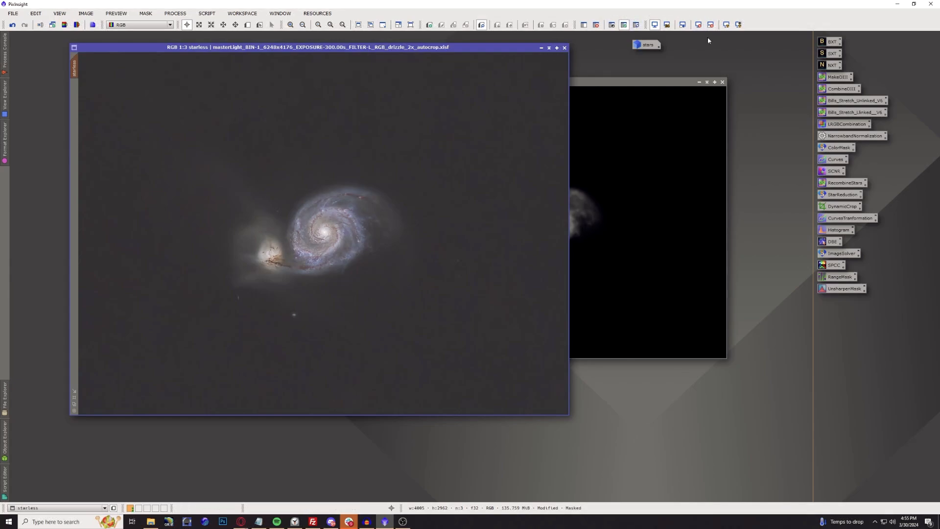
pyautogui.click(722, 82)
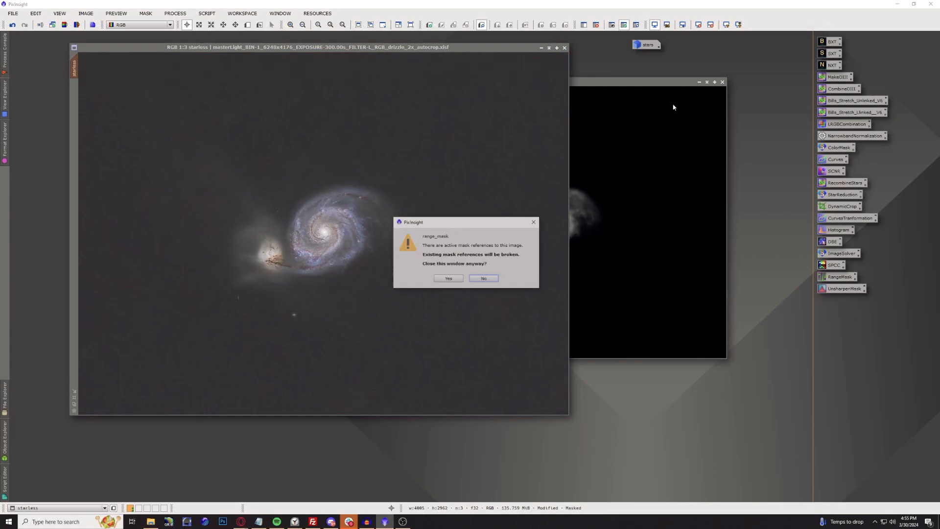
pyautogui.click(452, 279)
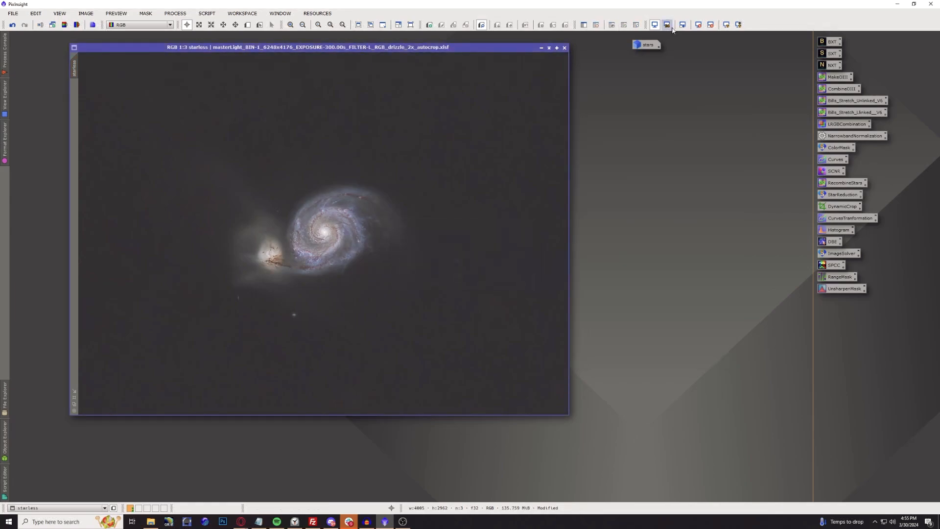
# Run the DarkStructureEnhance script on starless with 8 layers to remove, amount 0.40 and 1 iteration, and inspect the galaxy's dark structures
pyautogui.click(206, 13)
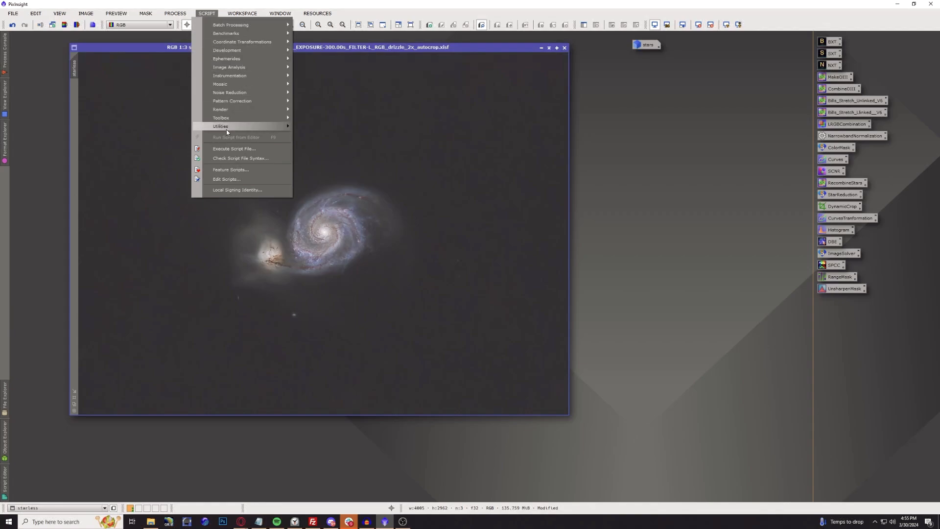
pyautogui.moveTo(226, 130)
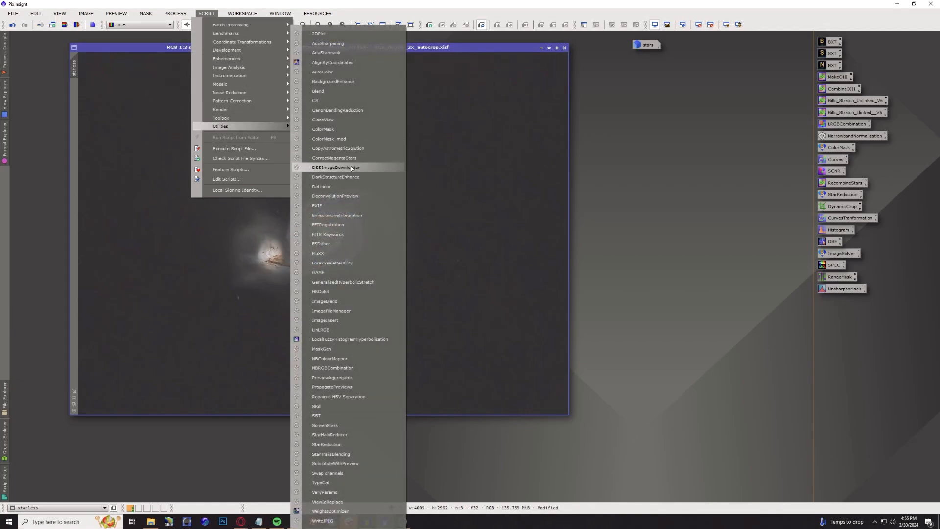
pyautogui.click(351, 178)
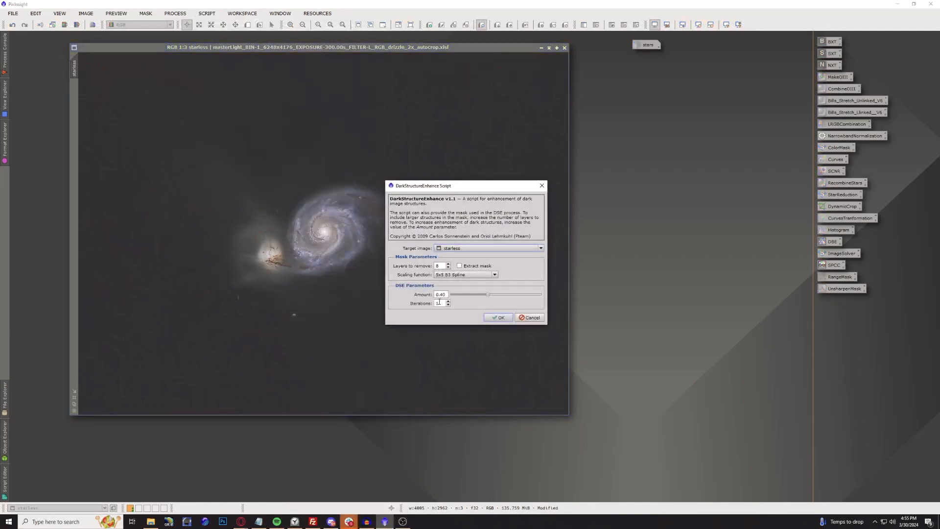
pyautogui.click(499, 318)
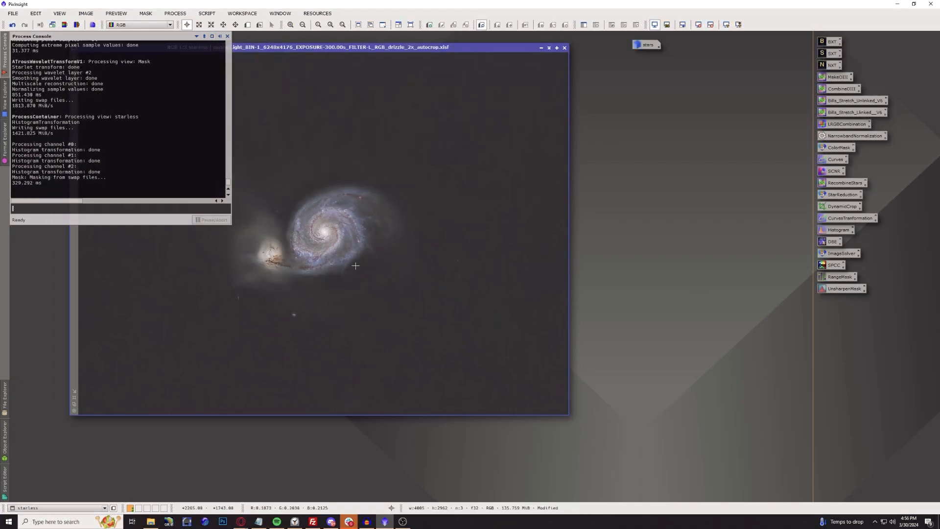
pyautogui.scroll(-1, 327, 257)
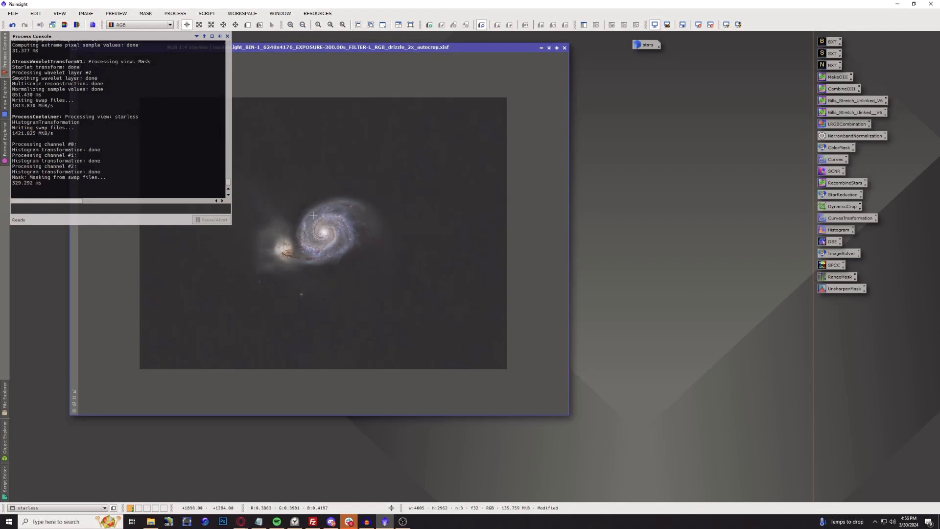
pyautogui.scroll(-1, 333, 244)
pyautogui.scroll(2, 332, 242)
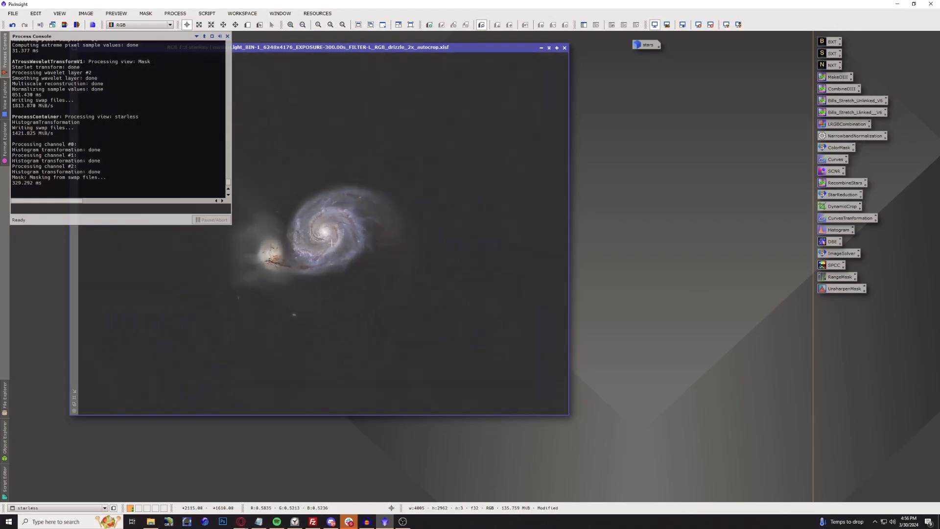
pyautogui.click(228, 39)
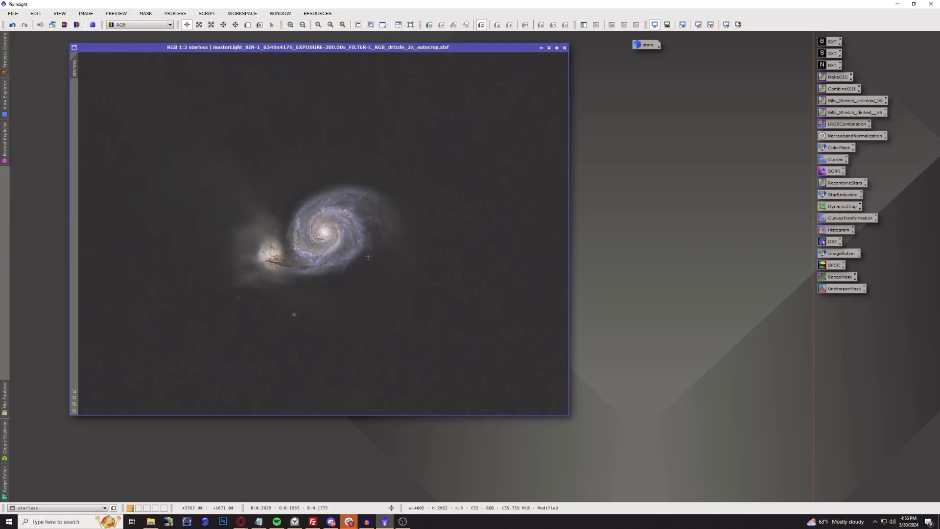
pyautogui.scroll(-1, 356, 256)
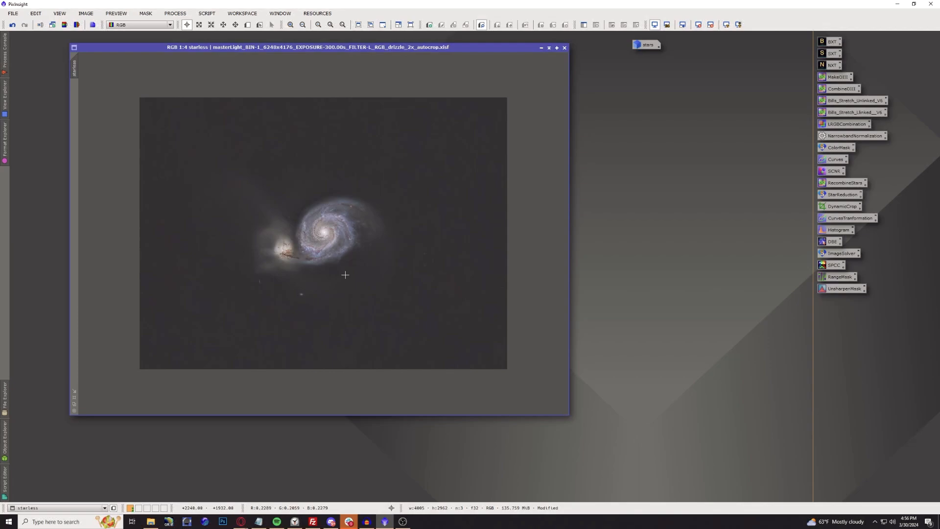
pyautogui.scroll(2, 345, 275)
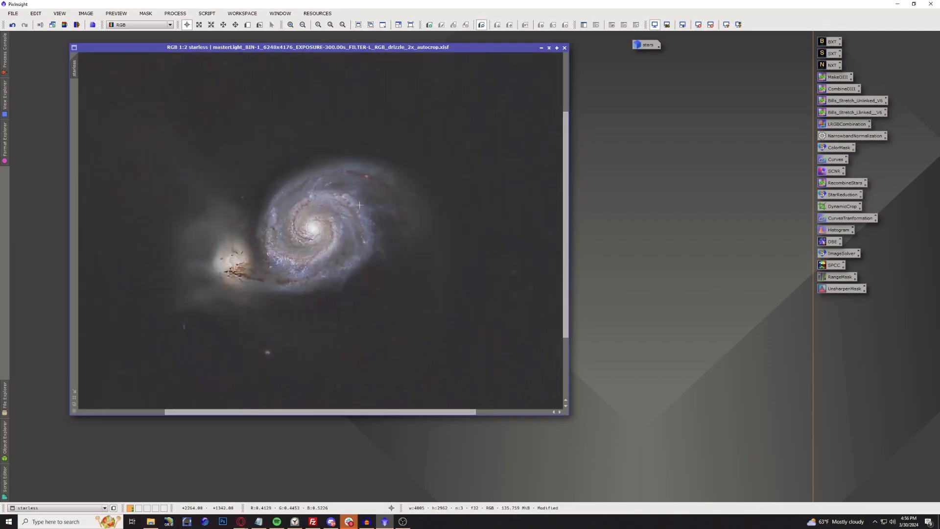
pyautogui.scroll(-1, 366, 183)
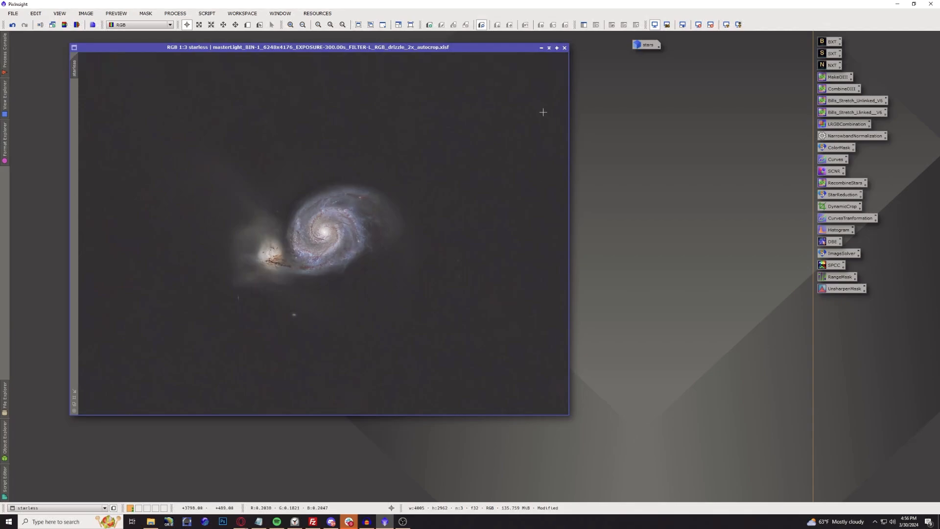
# Restore the stars image, inspect the star colors up close and move its window clear of the workspace edge
pyautogui.moveTo(652, 49)
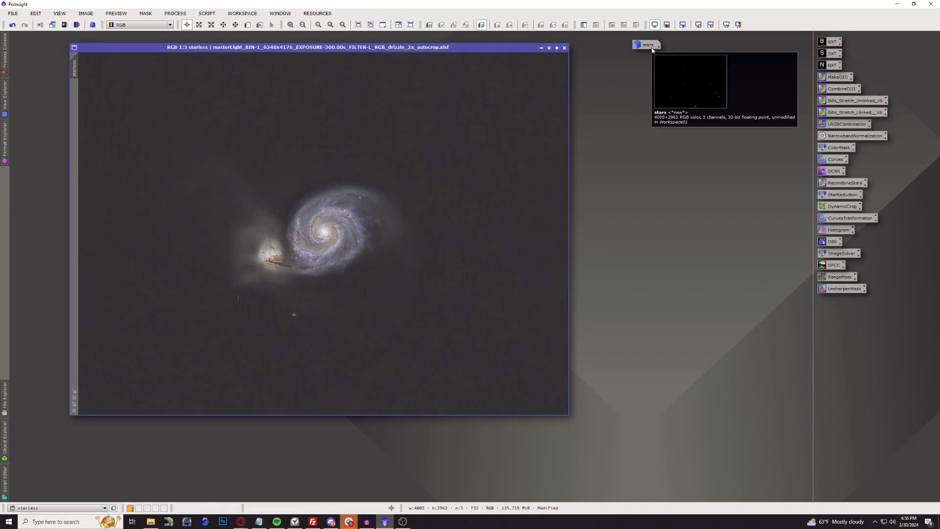
pyautogui.doubleClick(651, 46)
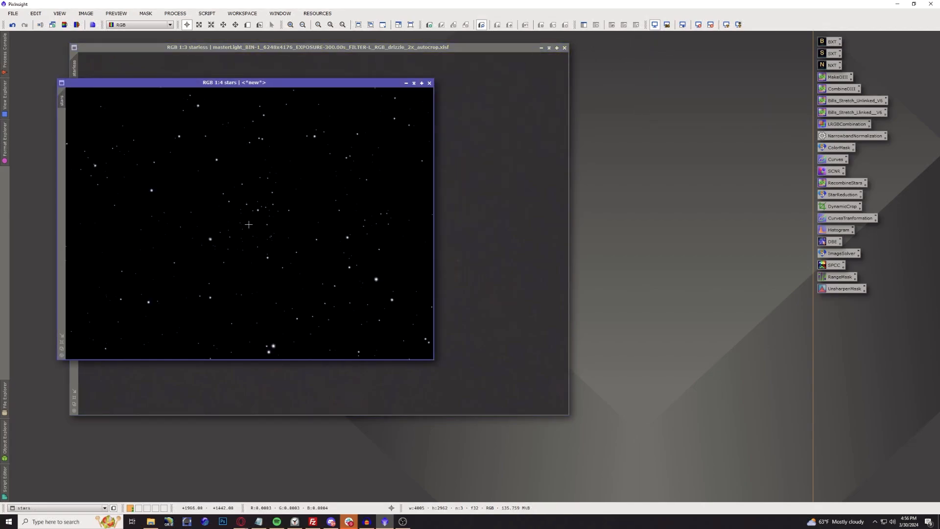
pyautogui.scroll(-4, 249, 224)
pyautogui.scroll(5, 248, 225)
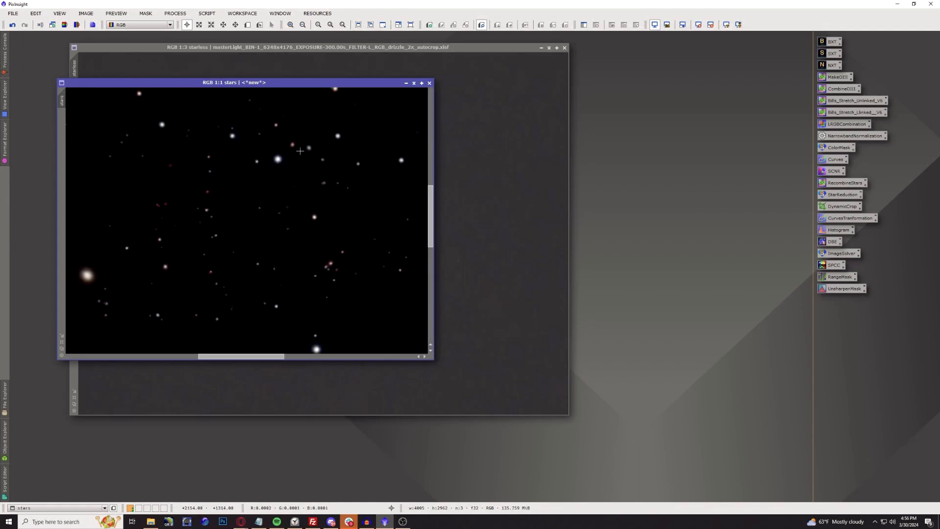
pyautogui.scroll(-4, 258, 196)
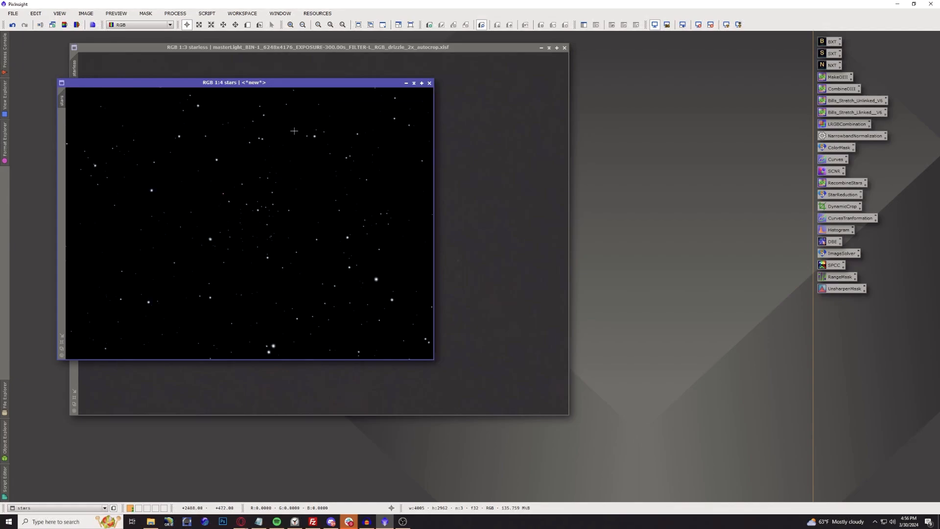
pyautogui.moveTo(302, 88); pyautogui.dragTo(483, 115)
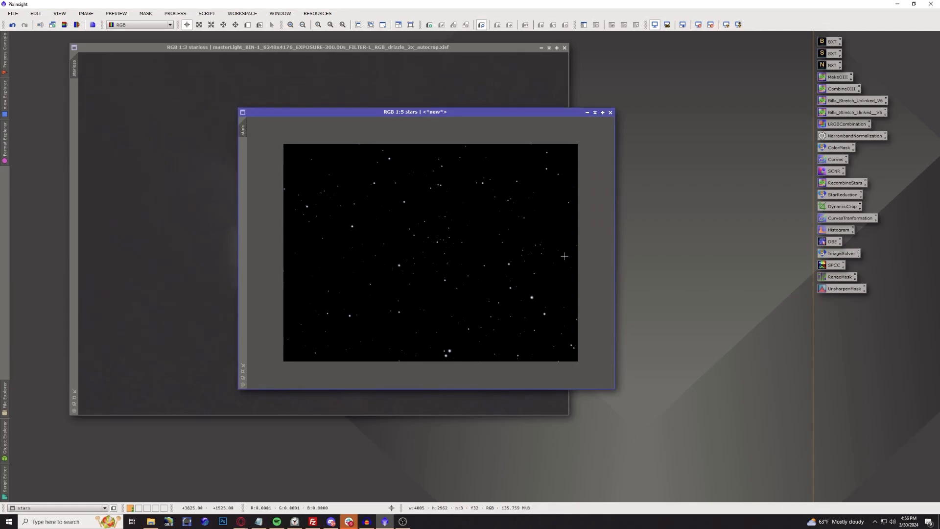
# Remove green from the stars image with SCNR using Average Neutral protection and amount 1.00
pyautogui.click(183, 13)
pyautogui.moveTo(186, 25)
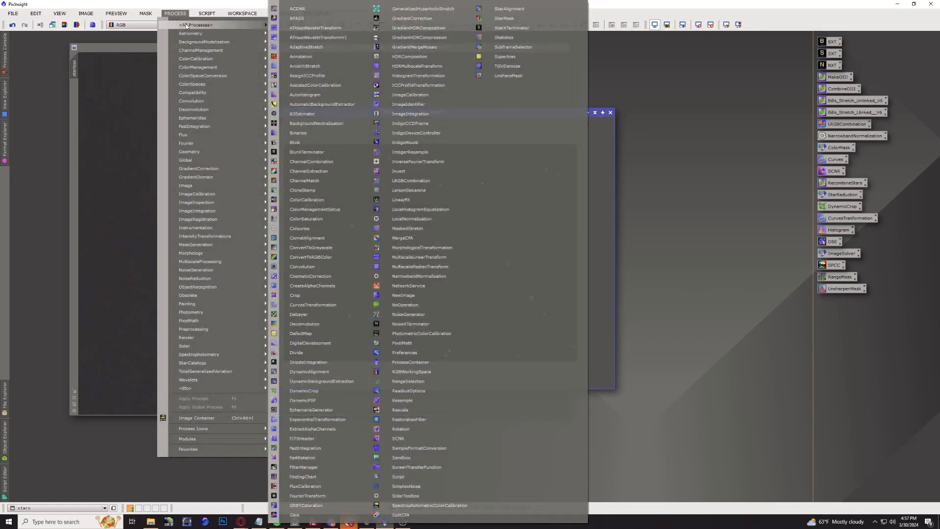
pyautogui.click(397, 438)
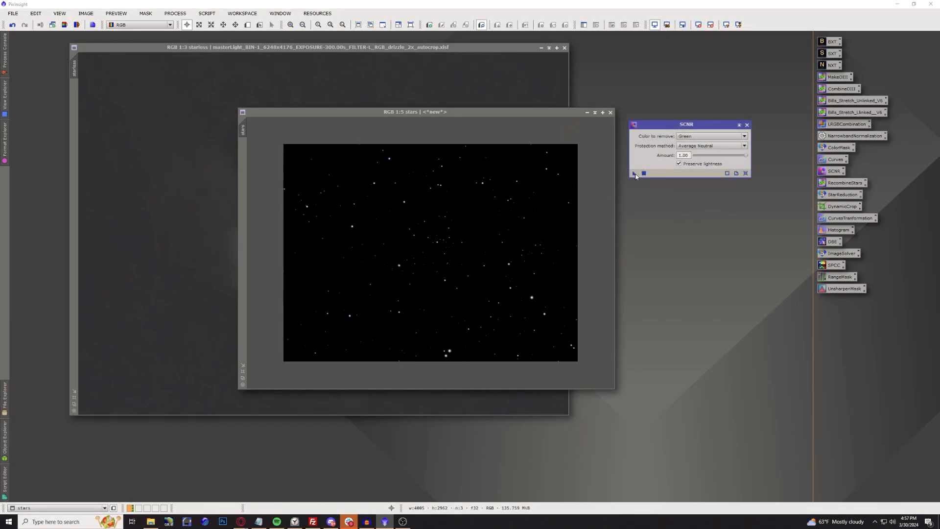
pyautogui.moveTo(634, 173); pyautogui.dragTo(465, 208)
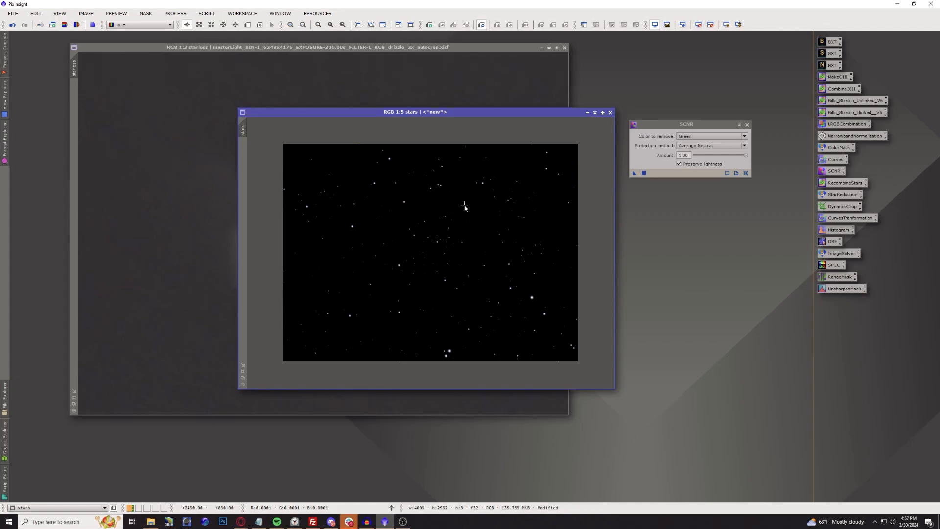
# Invert the stars image, apply the same SCNR to remove magenta, invert it back and close SCNR after checking the stars
pyautogui.hotkey('ctrl', 'i')
pyautogui.scroll(4, 464, 204)
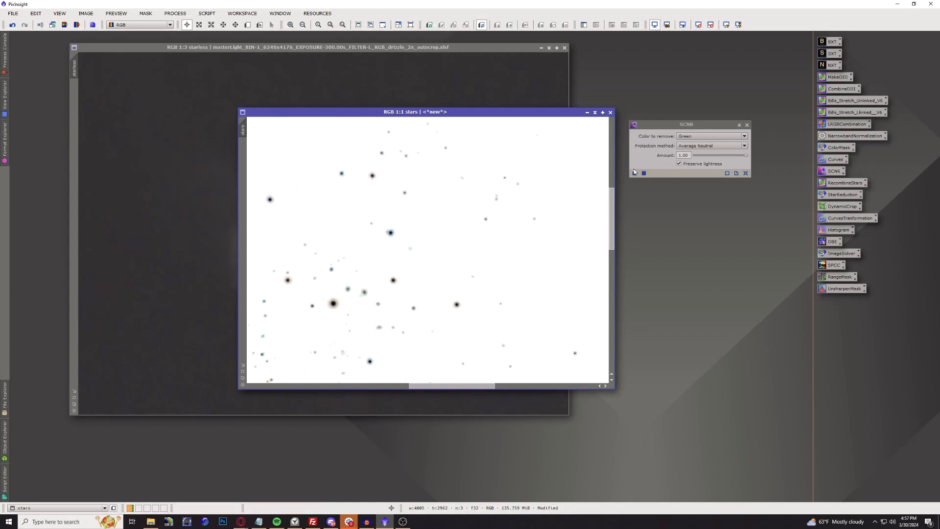
pyautogui.moveTo(634, 172); pyautogui.dragTo(543, 175)
pyautogui.hotkey('ctrl', 'i')
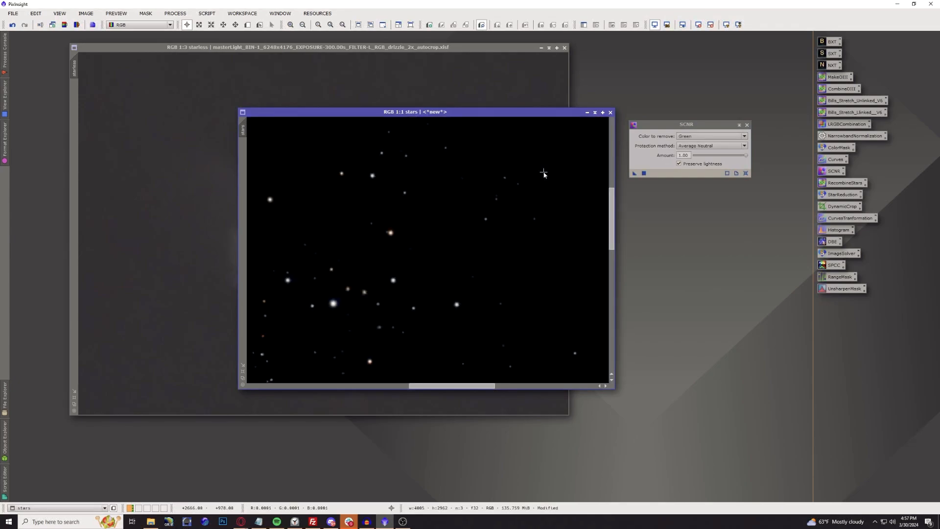
pyautogui.scroll(2, 528, 155)
pyautogui.scroll(-5, 511, 202)
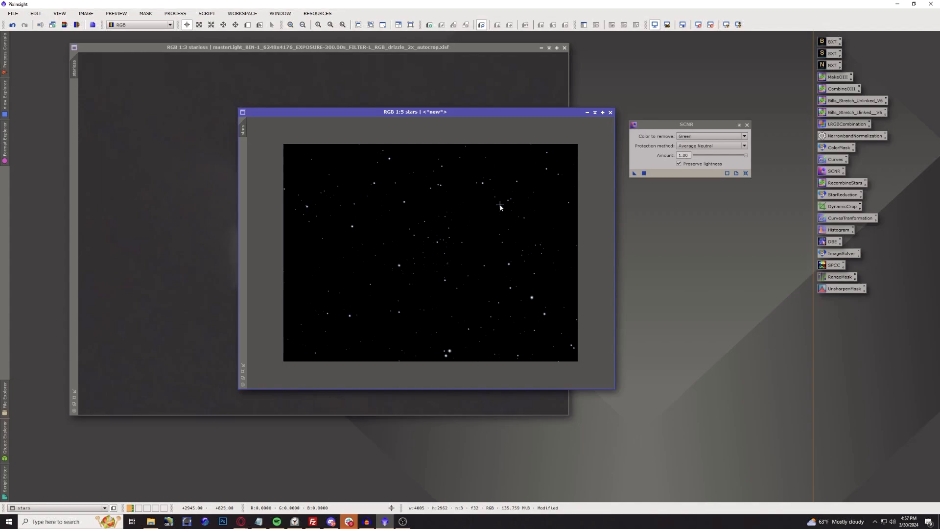
pyautogui.click(746, 125)
pyautogui.click(746, 125)
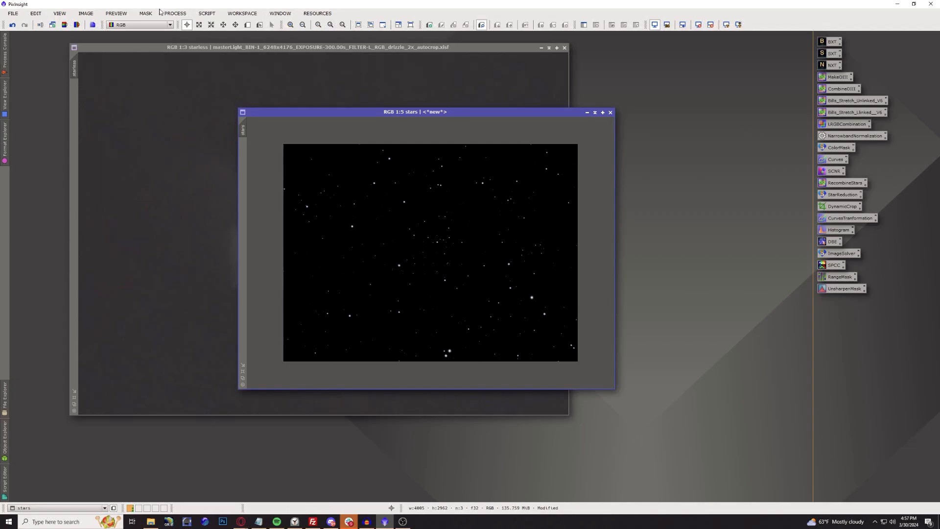
# Generate a star mask from the stars image with StarMask, using noise threshold 0.10, Star Mask mode, scale 5 and smoothness 16
pyautogui.click(181, 14)
pyautogui.moveTo(191, 25)
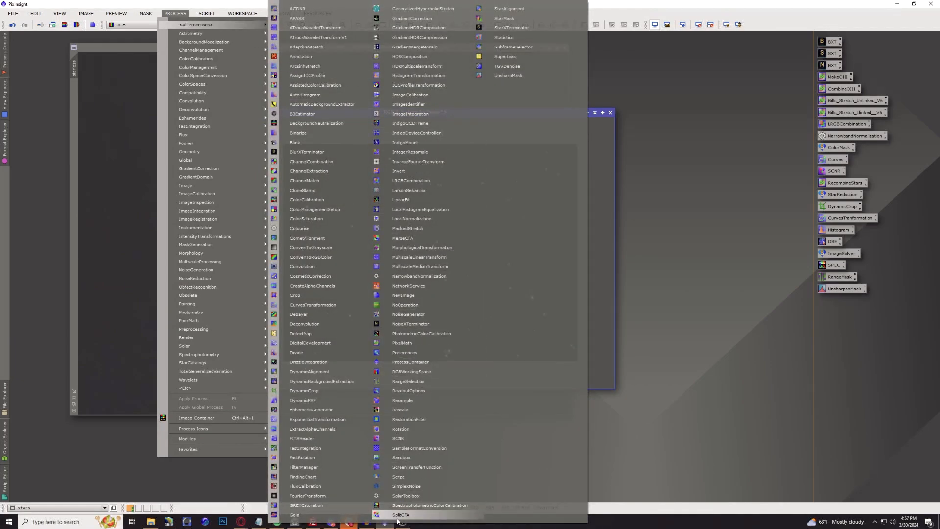
pyautogui.click(504, 18)
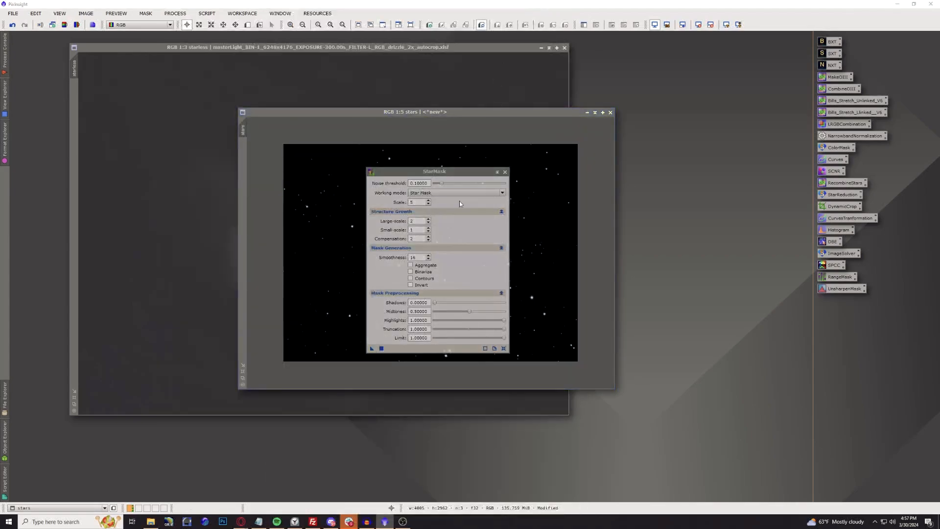
pyautogui.moveTo(460, 172); pyautogui.dragTo(721, 114)
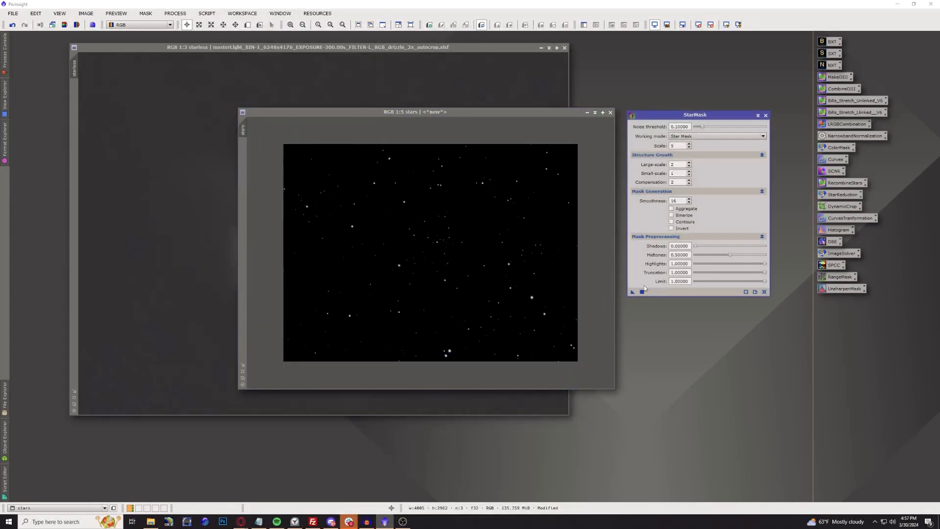
pyautogui.moveTo(631, 293); pyautogui.dragTo(460, 261)
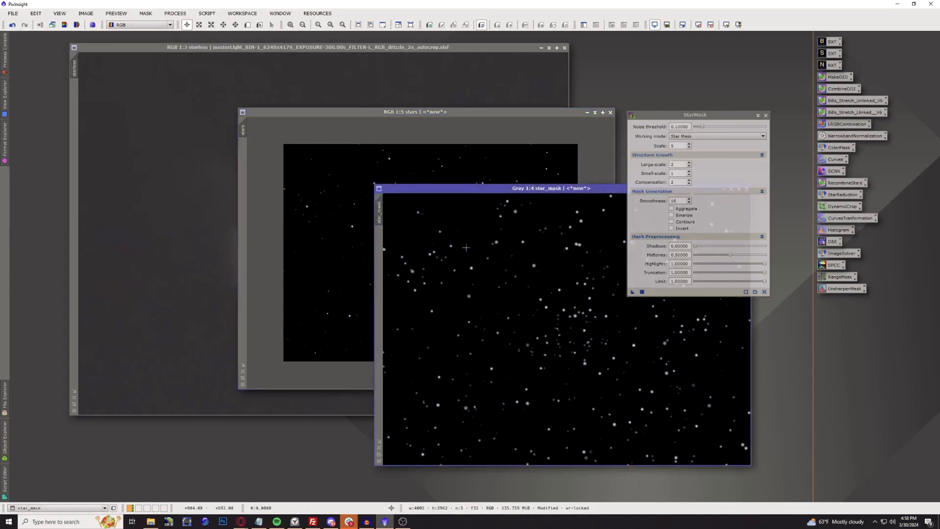
# Apply star_mask as a mask to the stars image and hide the red mask overlay
pyautogui.moveTo(382, 213); pyautogui.dragTo(241, 159)
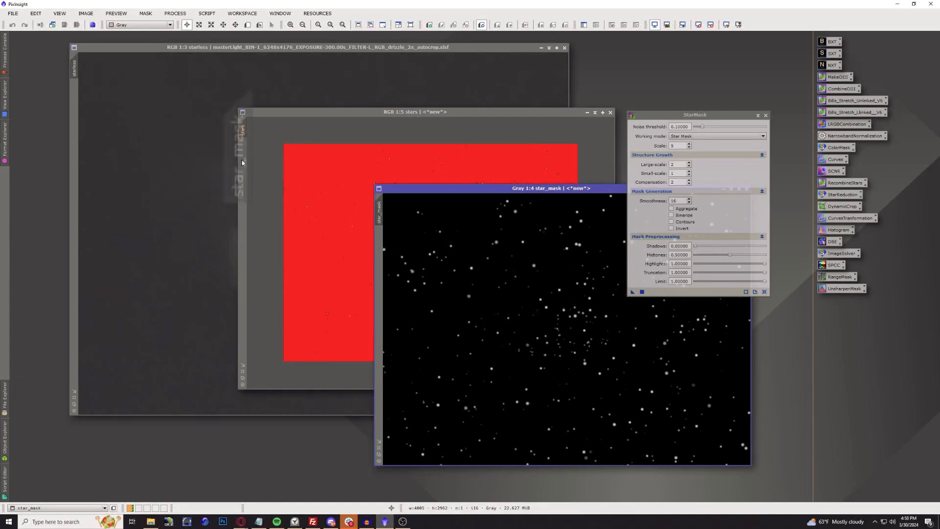
pyautogui.click(360, 118)
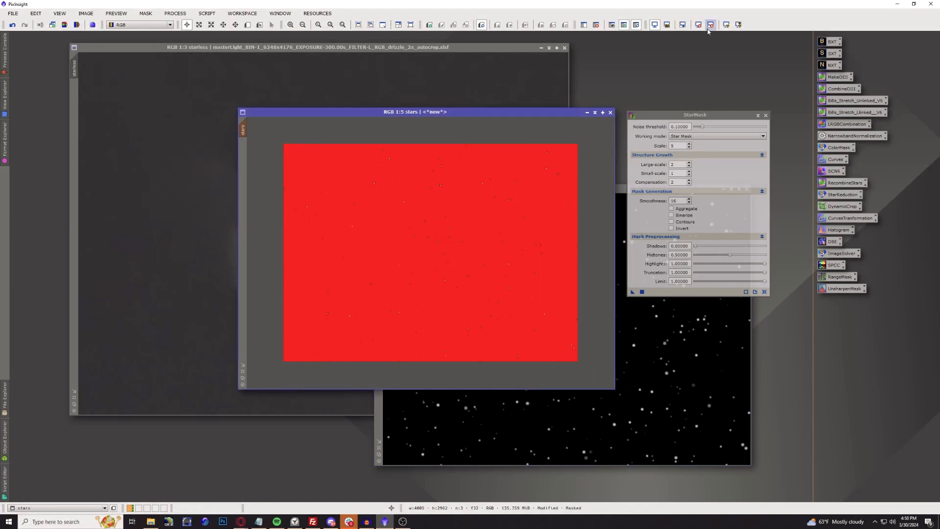
pyautogui.click(636, 25)
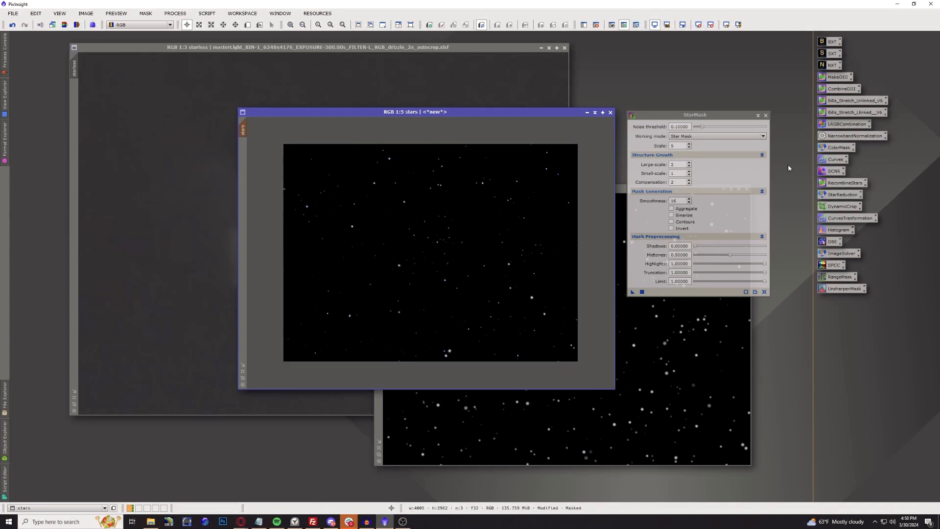
# Boost the masked stars' saturation with a CurvesTransformation point at about input 0.447, output 0.550, and close the preview, CurvesTransformation and StarMask
pyautogui.doubleClick(846, 219)
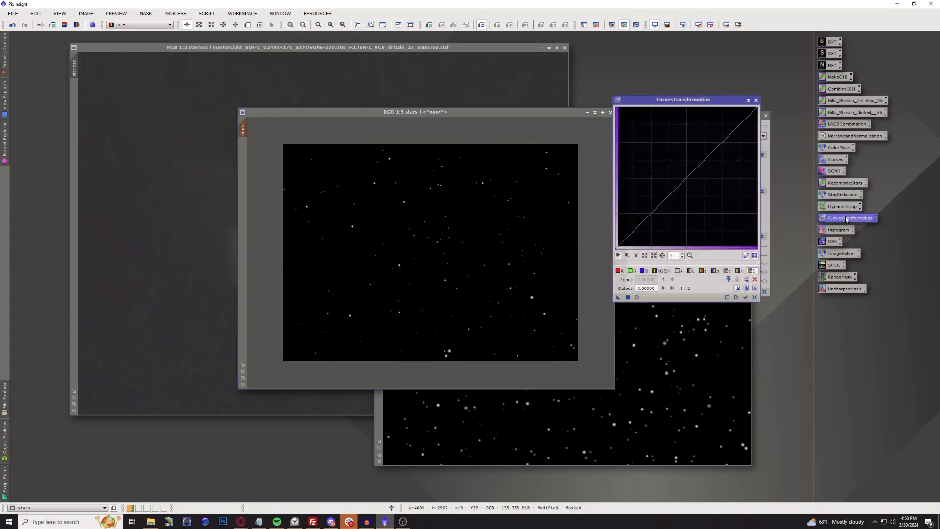
pyautogui.click(637, 297)
pyautogui.moveTo(681, 184); pyautogui.dragTo(678, 170)
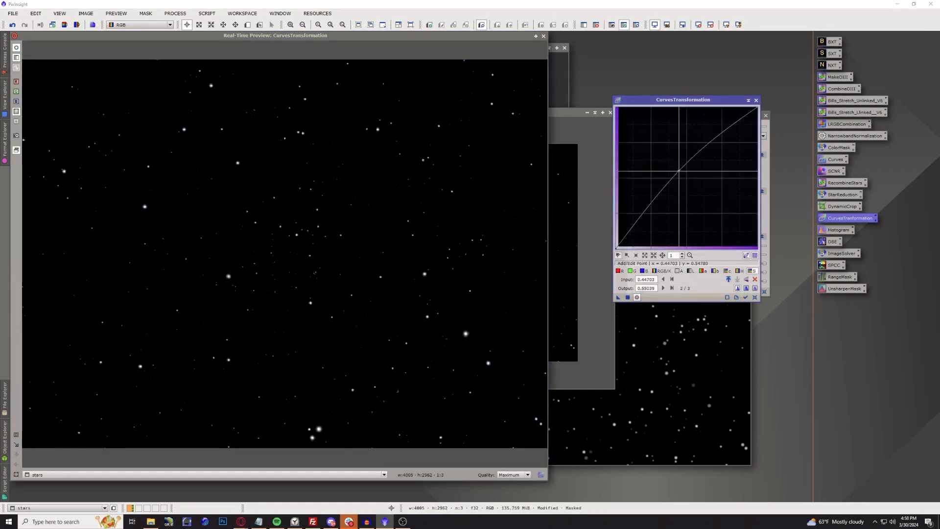
pyautogui.click(628, 298)
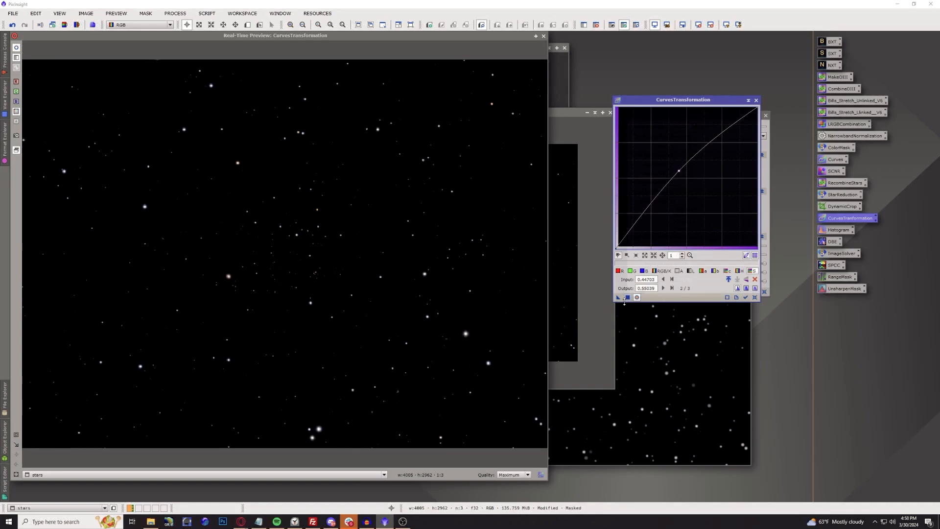
pyautogui.click(544, 36)
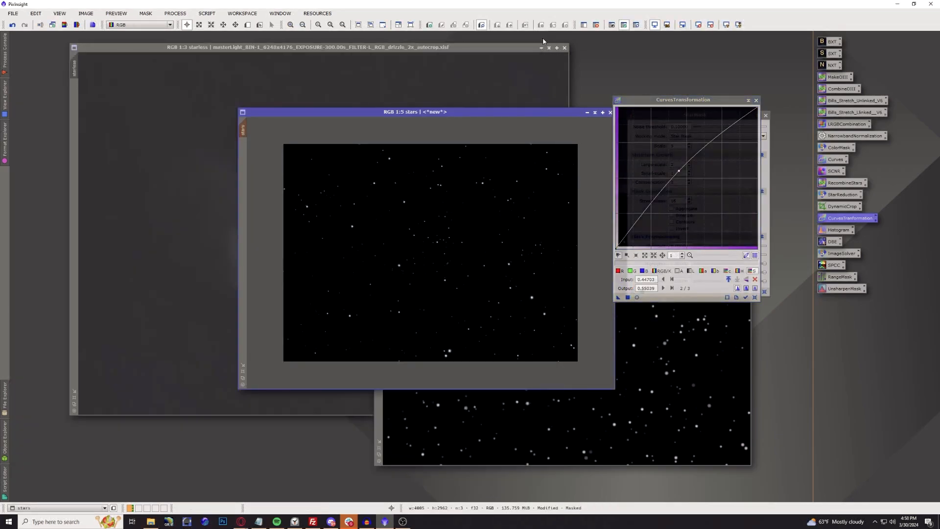
pyautogui.click(756, 100)
pyautogui.click(765, 116)
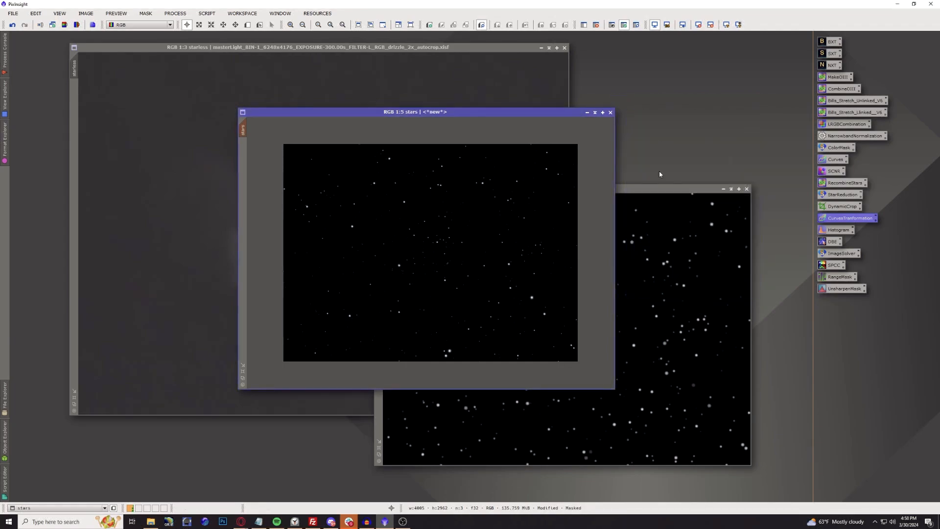
# Close the star_mask image without saving it, removing the mask from the stars image
pyautogui.click(656, 190)
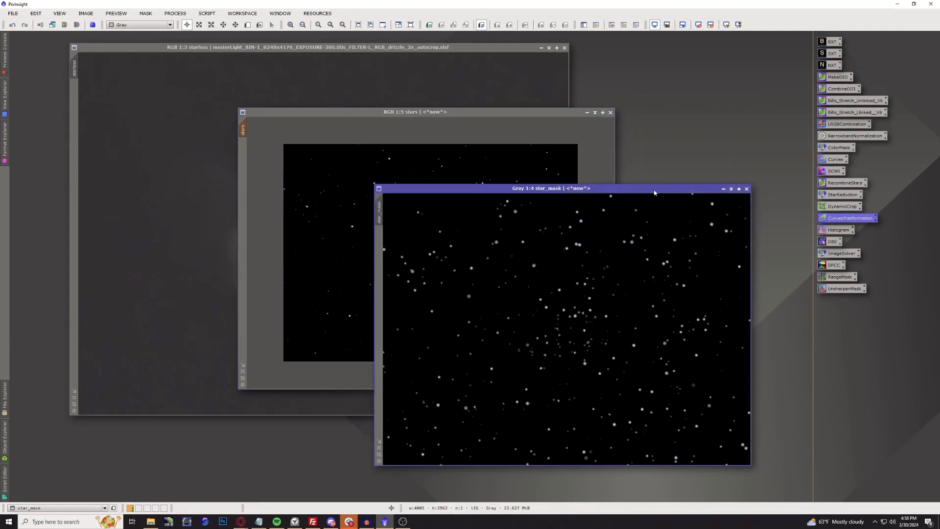
pyautogui.click(746, 188)
pyautogui.click(448, 278)
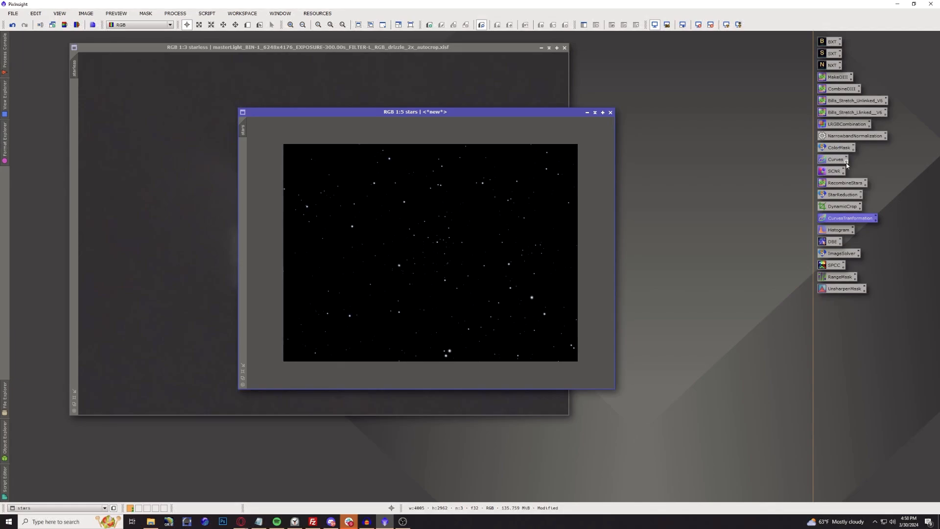
# Recombine stars and starless into a new image with the PixelMath expression ~((~stars)*(~starless)), then close PixelMath
pyautogui.doubleClick(844, 185)
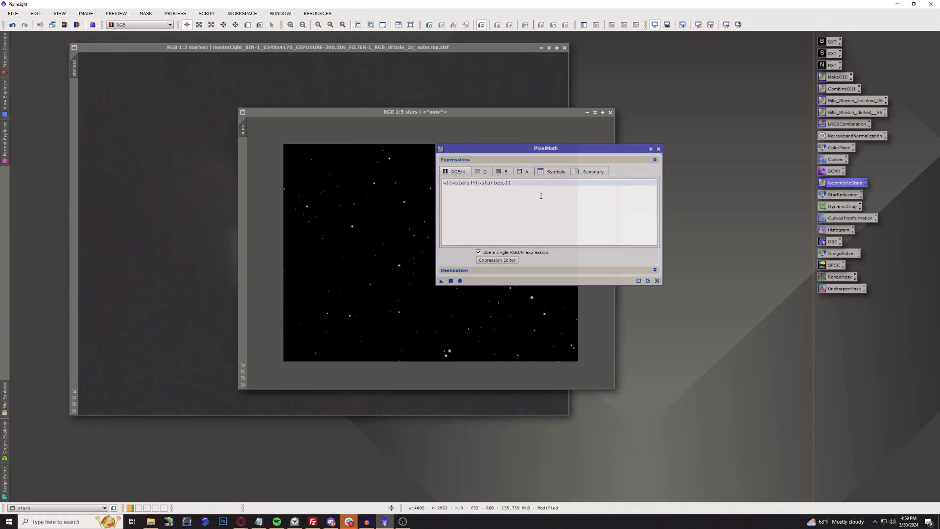
pyautogui.click(655, 271)
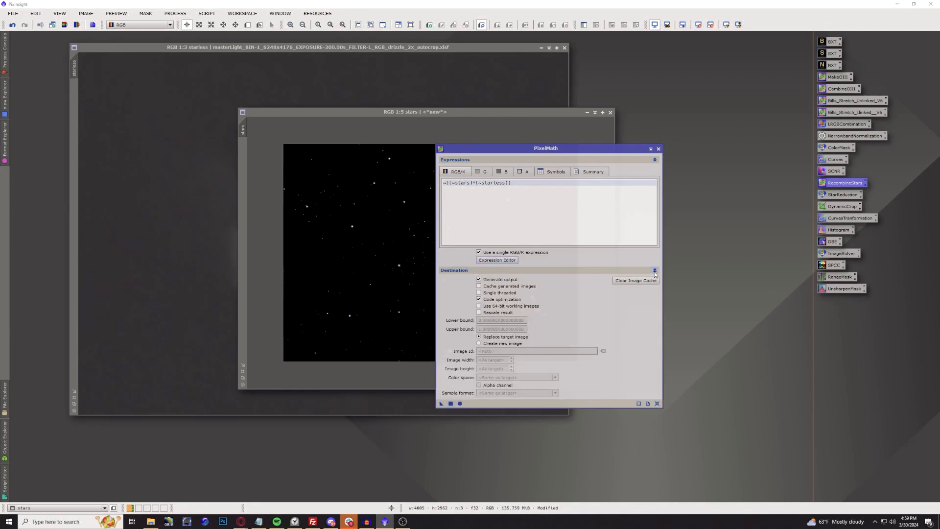
pyautogui.click(496, 345)
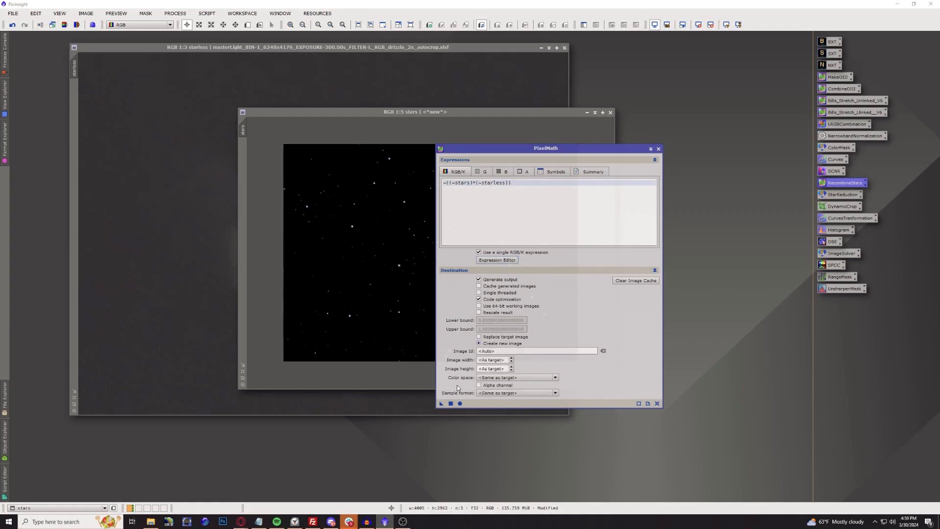
pyautogui.click(450, 404)
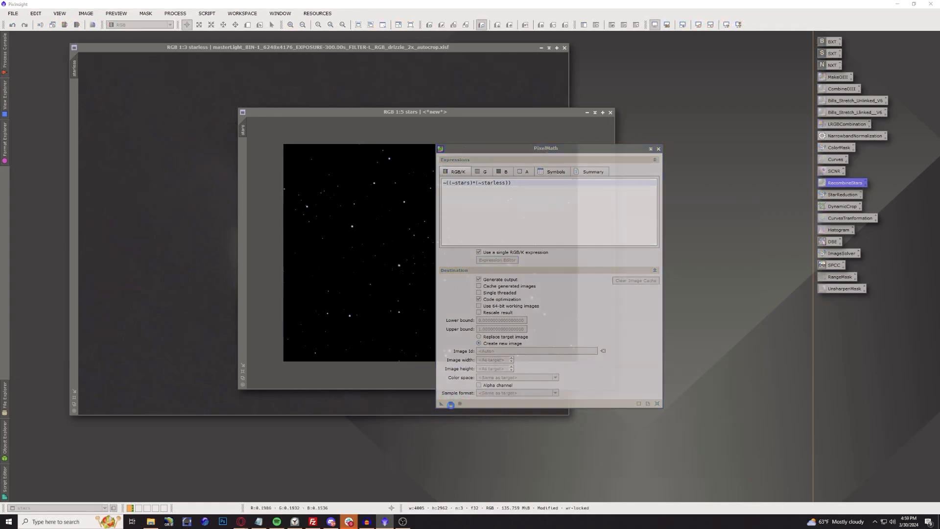
pyautogui.click(658, 148)
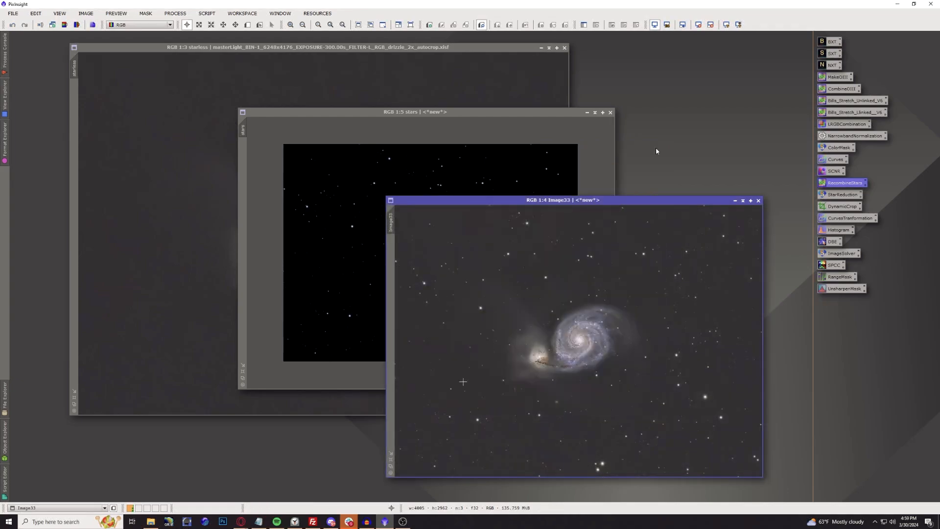
# Minimize the stars and starless images, enlarge the recombined galaxy image to 1:3 and center its window in the workspace
pyautogui.moveTo(520, 201); pyautogui.dragTo(357, 110)
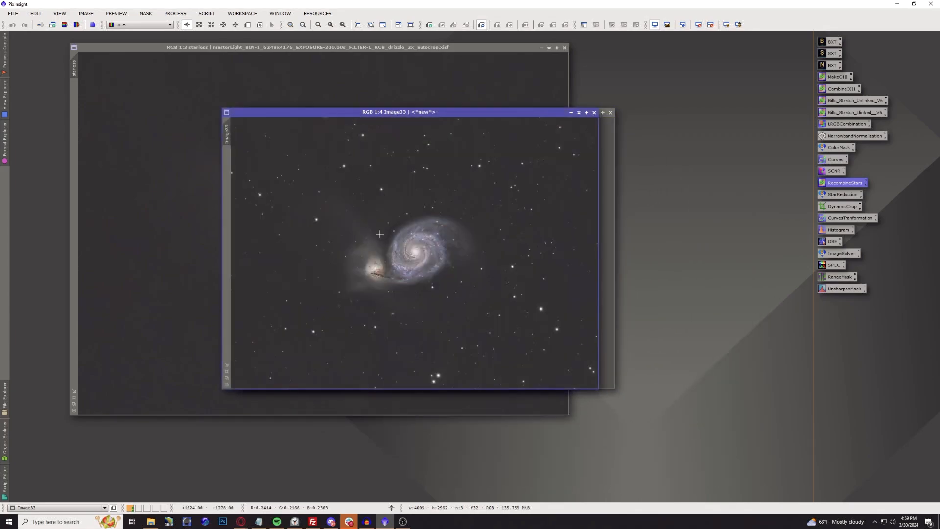
pyautogui.click(606, 114)
pyautogui.click(588, 113)
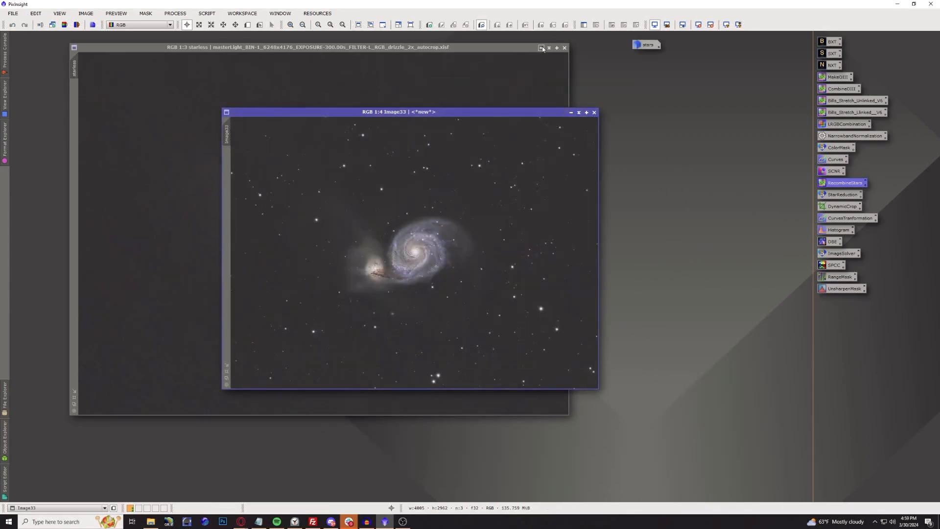
pyautogui.click(541, 48)
pyautogui.click(226, 372)
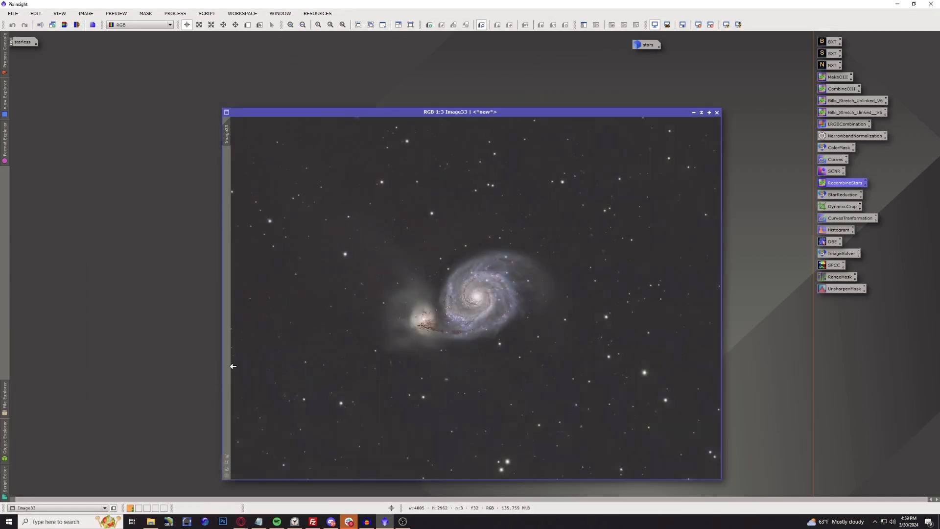
pyautogui.moveTo(466, 114); pyautogui.dragTo(407, 84)
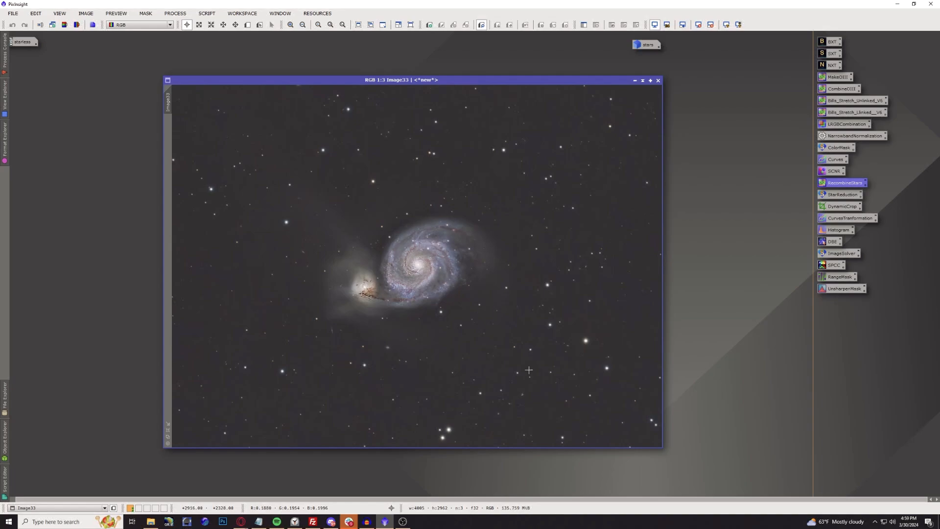
# Darken the recombined image's background with HistogramTransformation by raising the RGB/K shadows to about 0.06, then close the preview and the tool
pyautogui.doubleClick(832, 231)
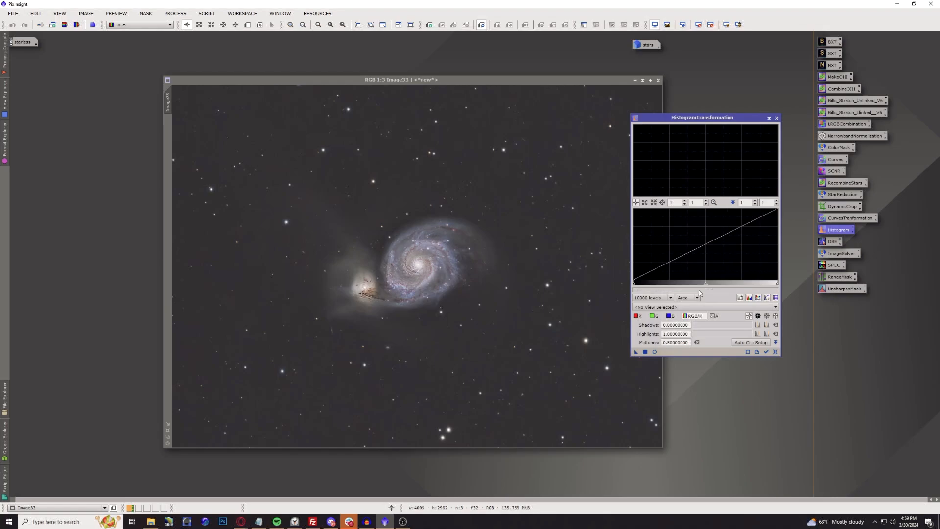
pyautogui.click(654, 351)
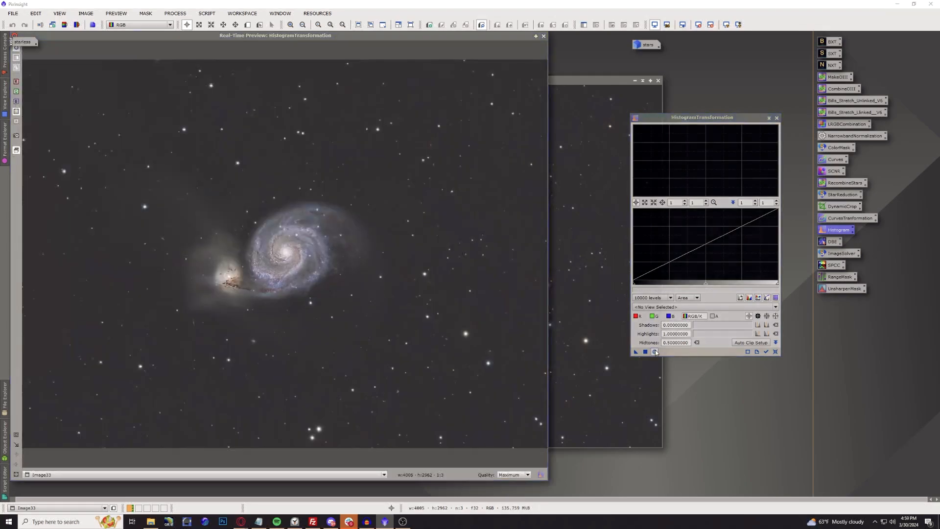
pyautogui.click(748, 353)
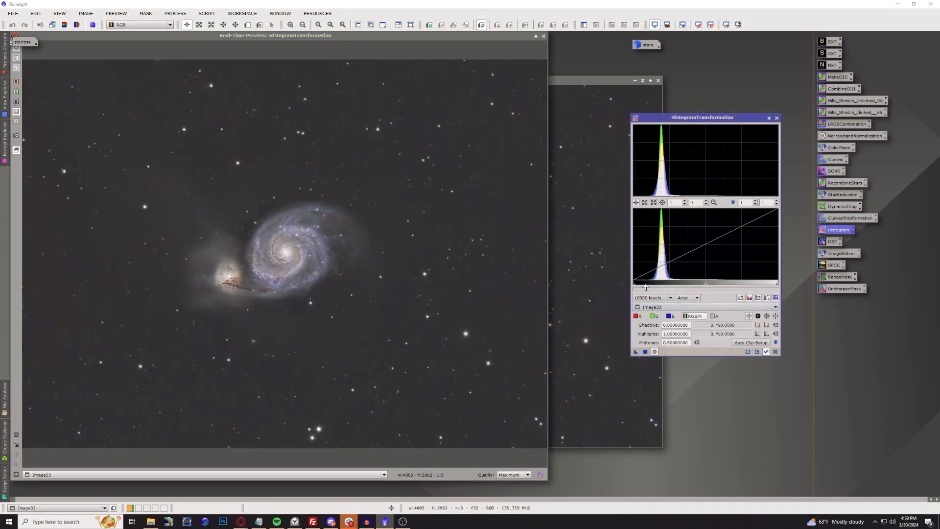
pyautogui.moveTo(634, 283); pyautogui.dragTo(642, 283)
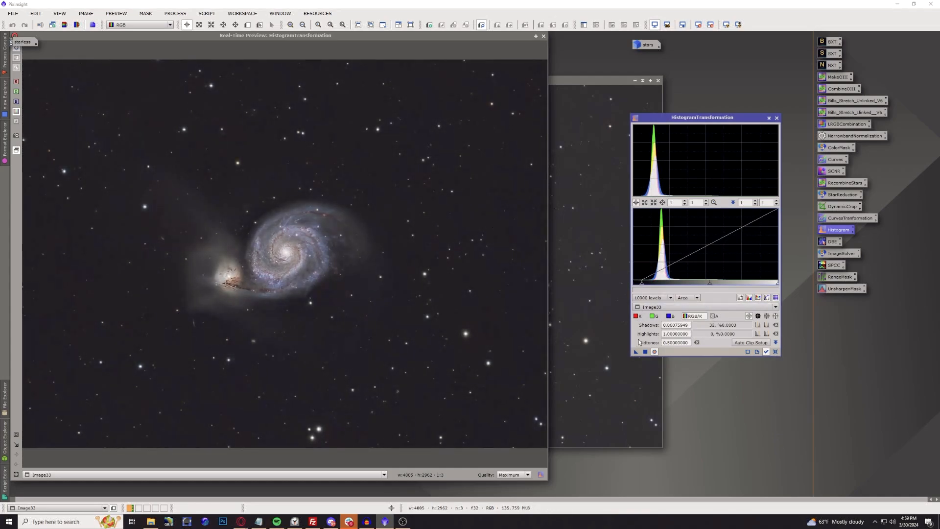
pyautogui.click(645, 352)
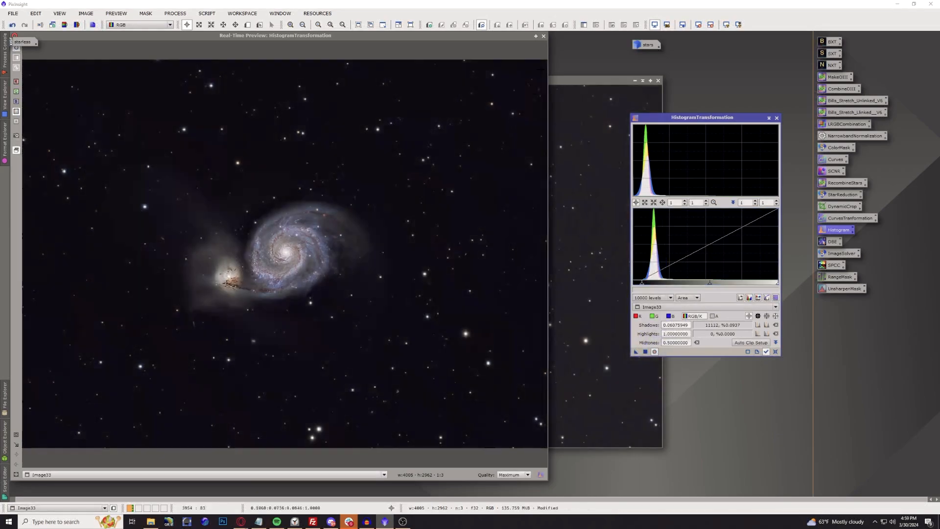
pyautogui.click(544, 37)
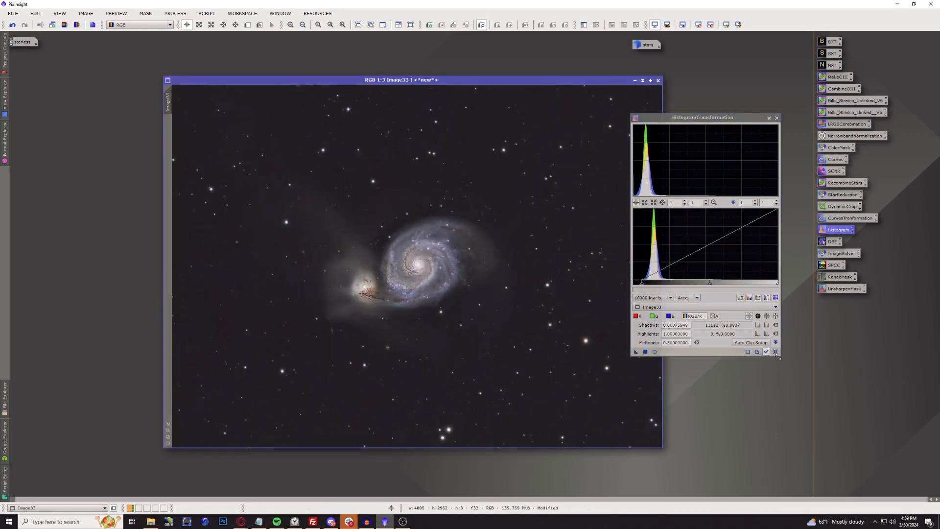
pyautogui.click(777, 118)
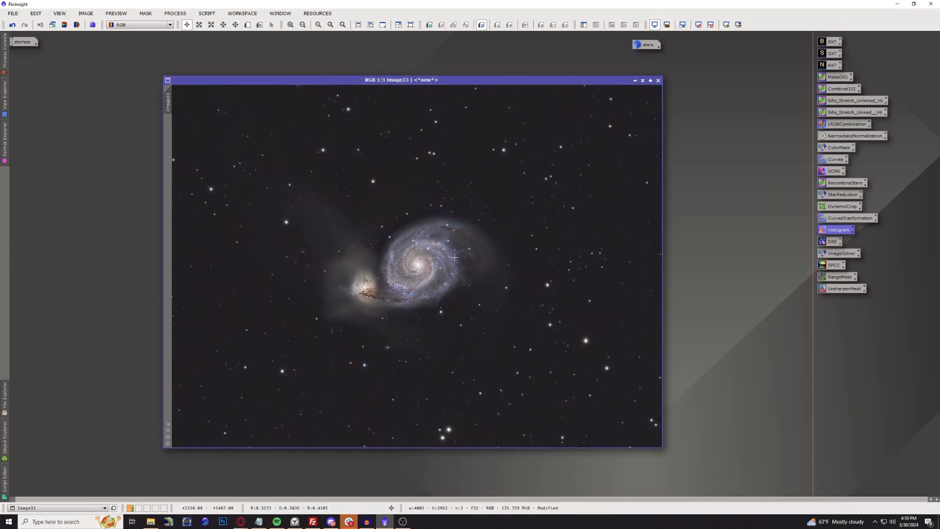